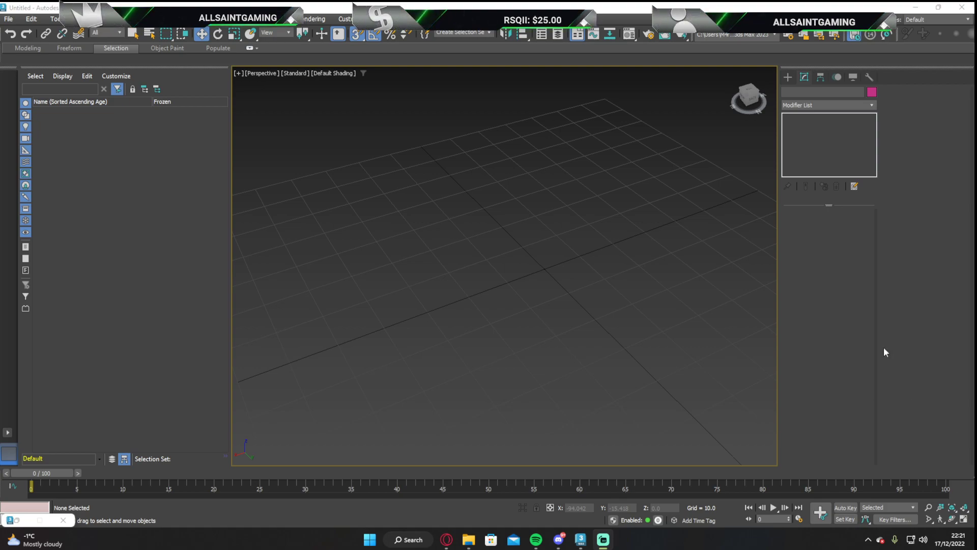
- Check the pixel dimensions of the Pixabay stacked-rocks image in the browser's mountain view results, leaving the 3ds Max windows minimized
left_click_drag(752, 101, 596, 255)
scroll(579, 275, "down", 5)
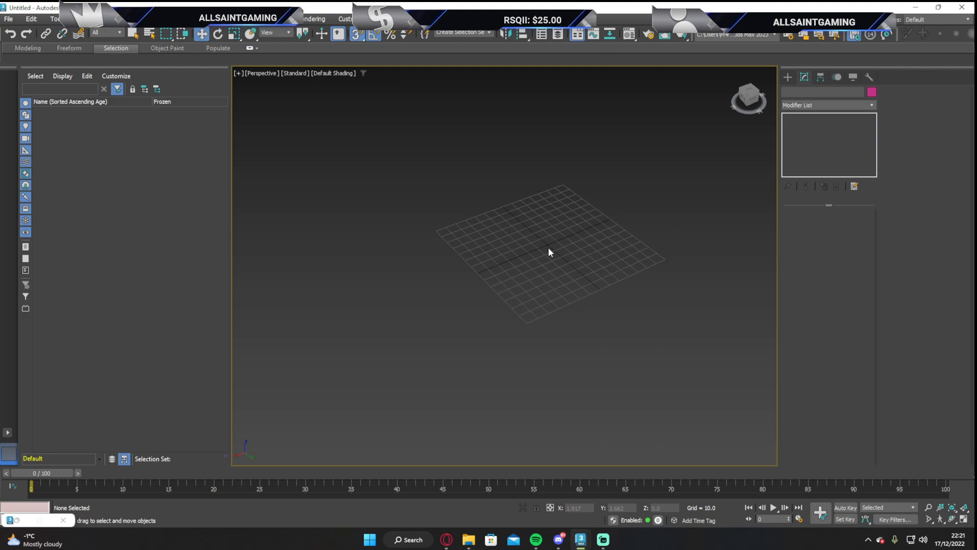
left_click(919, 7)
left_click(447, 540)
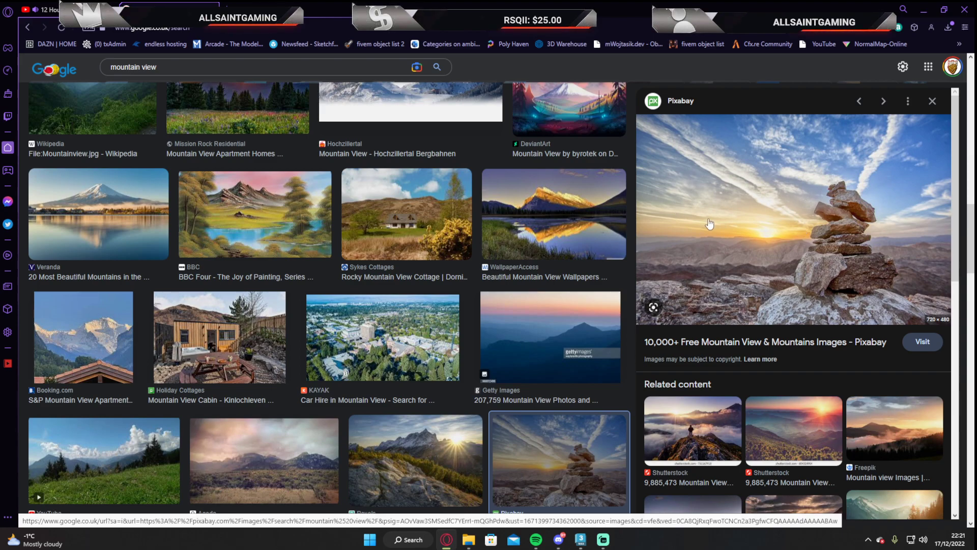
left_click(924, 9)
left_click(581, 540)
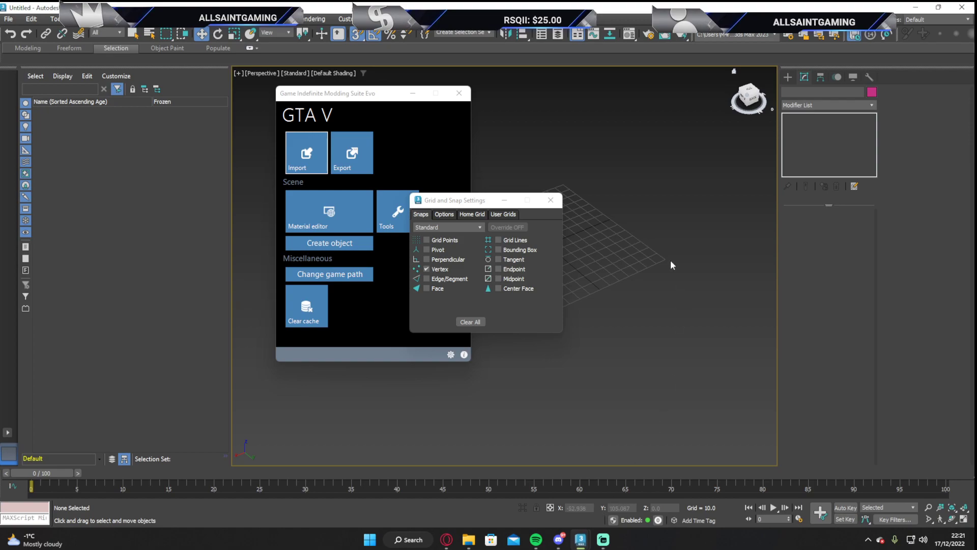
left_click(545, 202)
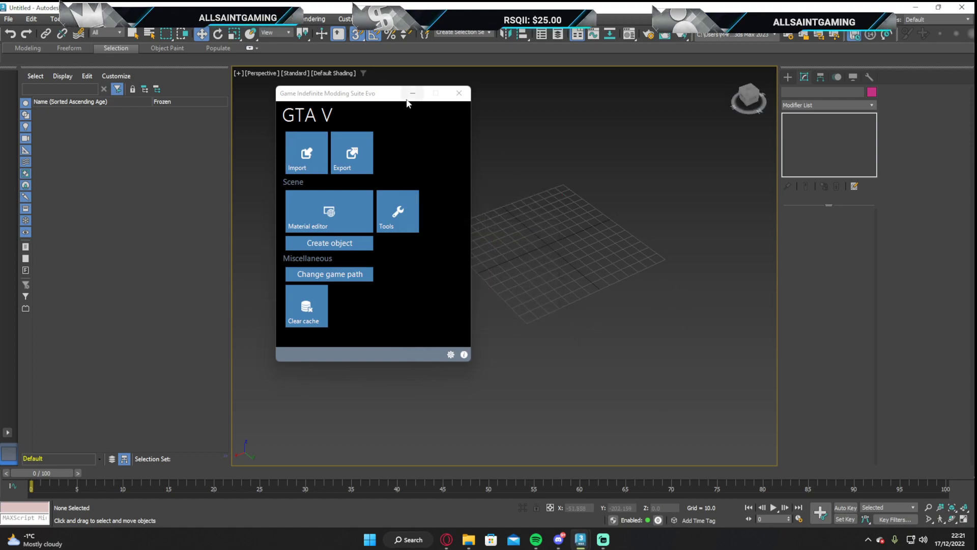
left_click(915, 8)
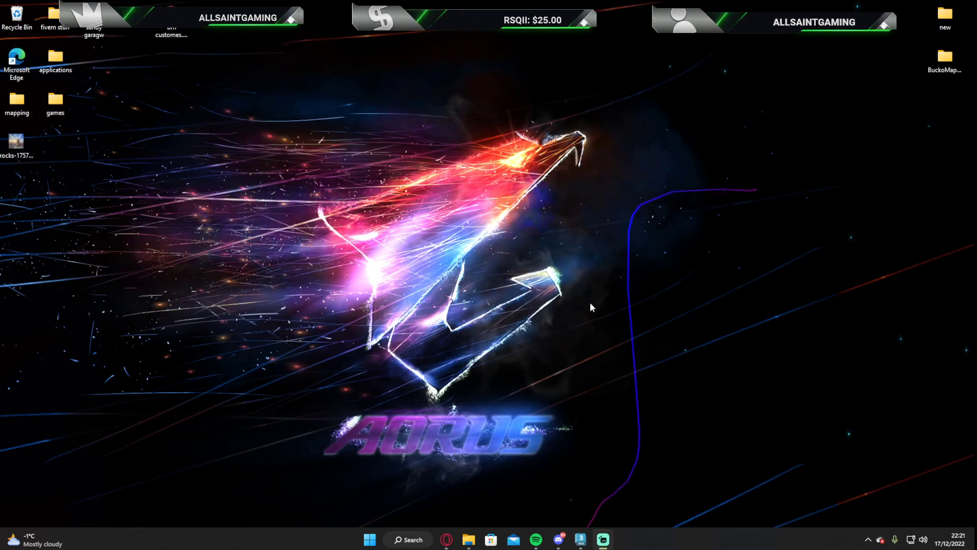
left_click(448, 539)
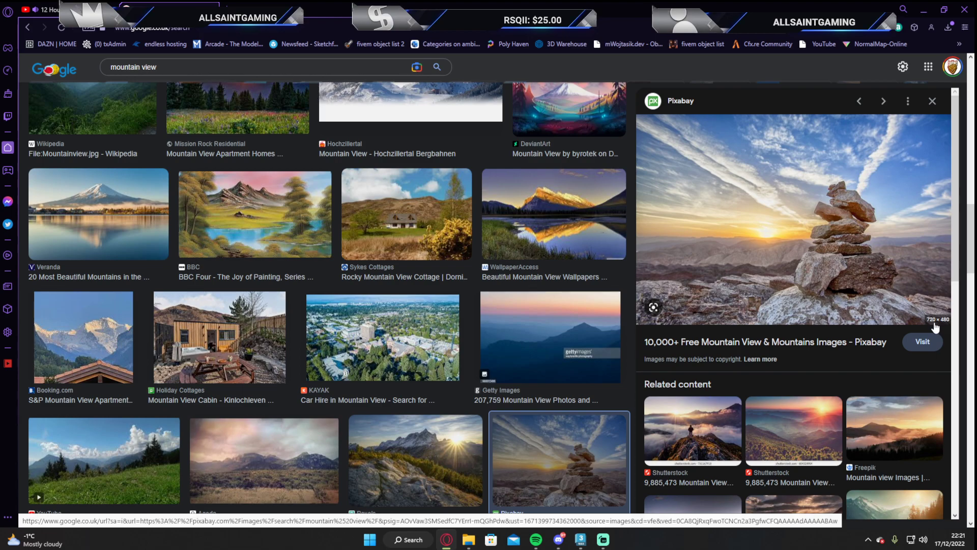
left_click(923, 12)
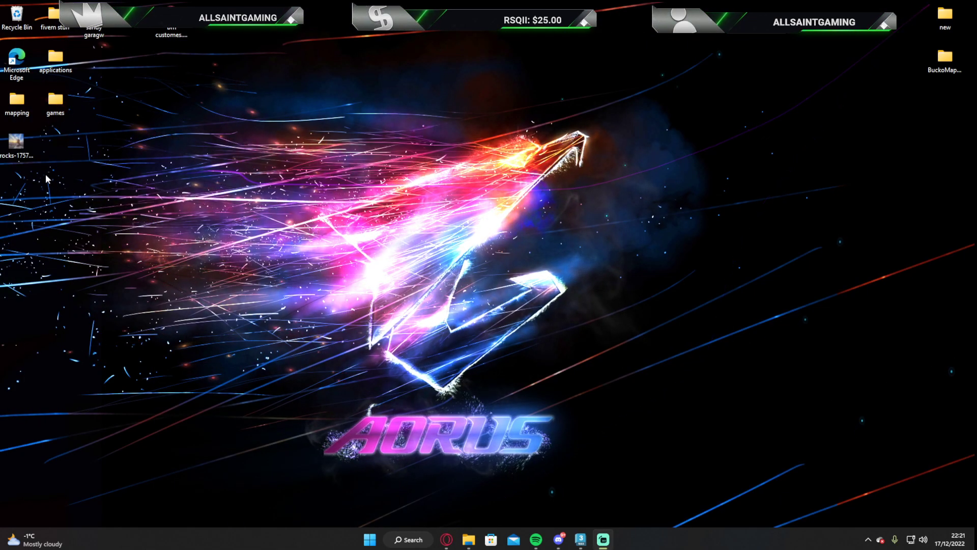
- Open the downloaded rocks JPG from the desktop in paint.net
right_click(19, 147)
left_click(16, 143)
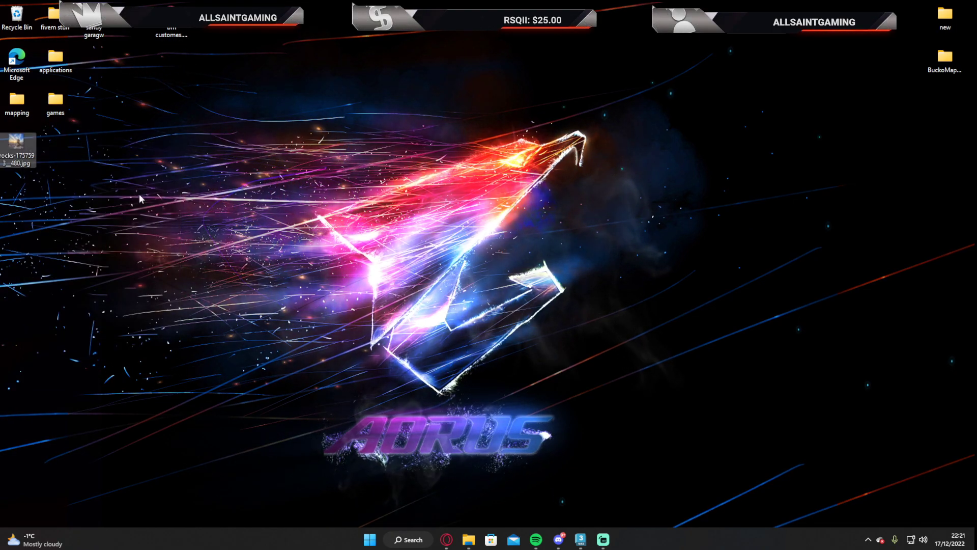
right_click(17, 143)
mouse_move(65, 188)
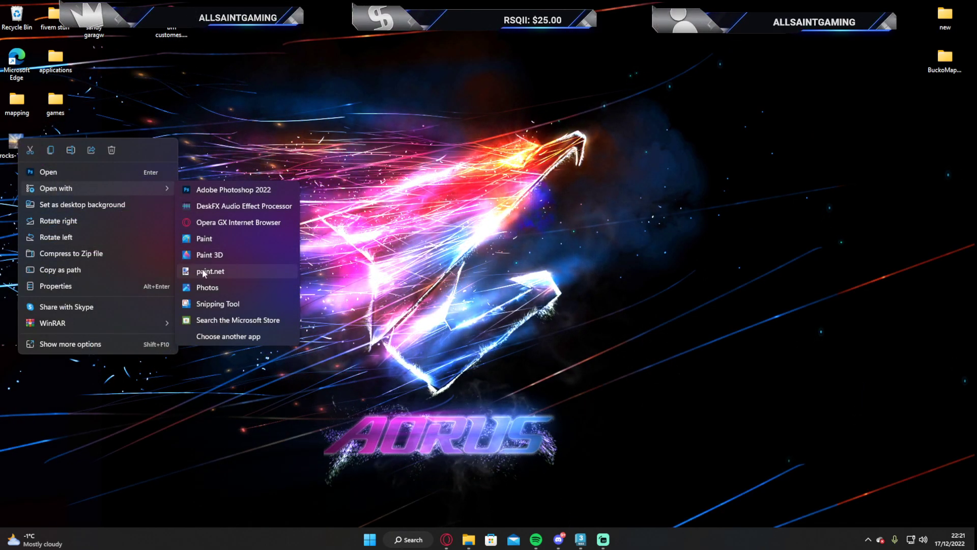
left_click(211, 272)
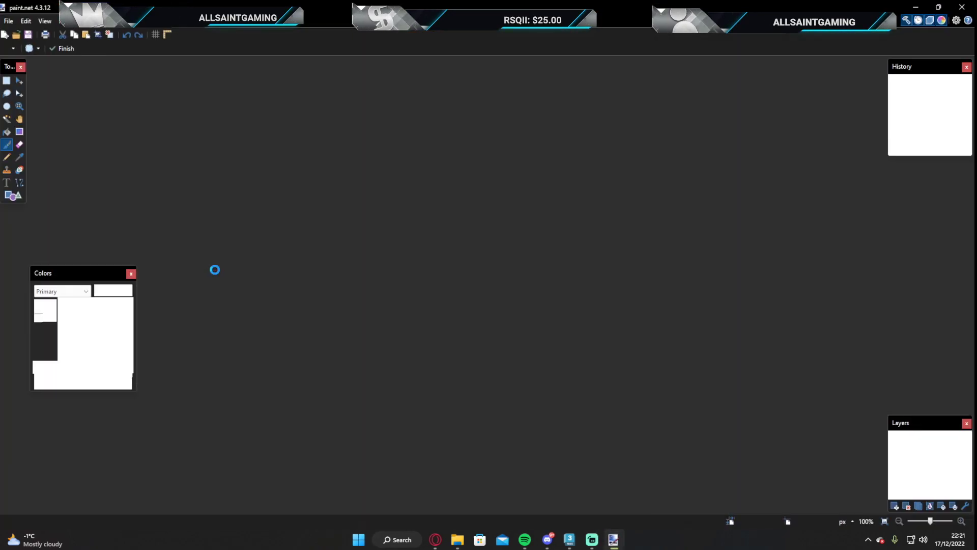
- Review the rocks image's pixel width and height in the Resize settings, accept them unchanged and close paint.net
left_click(66, 21)
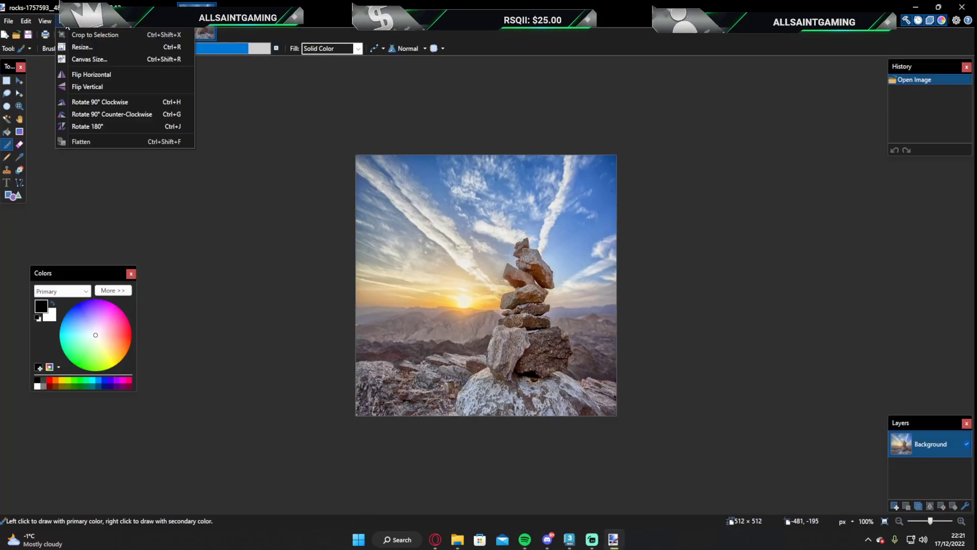
left_click(95, 48)
left_click(490, 258)
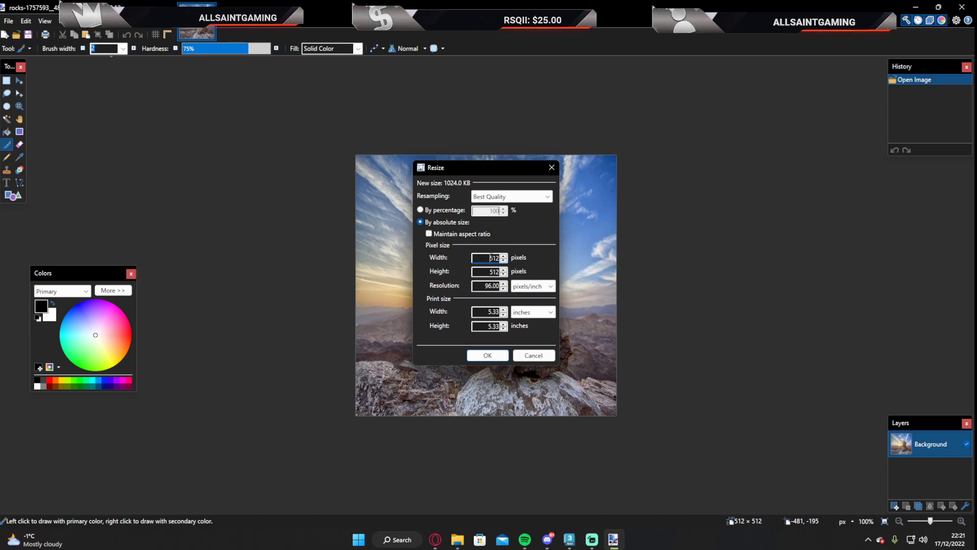
key("Tab")
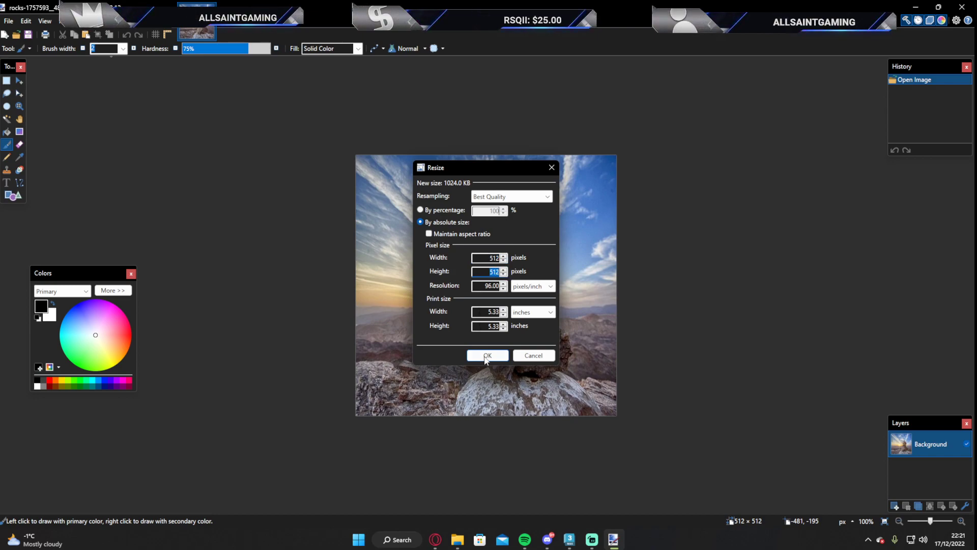
double_click(480, 259)
double_click(480, 272)
double_click(482, 258)
double_click(472, 273)
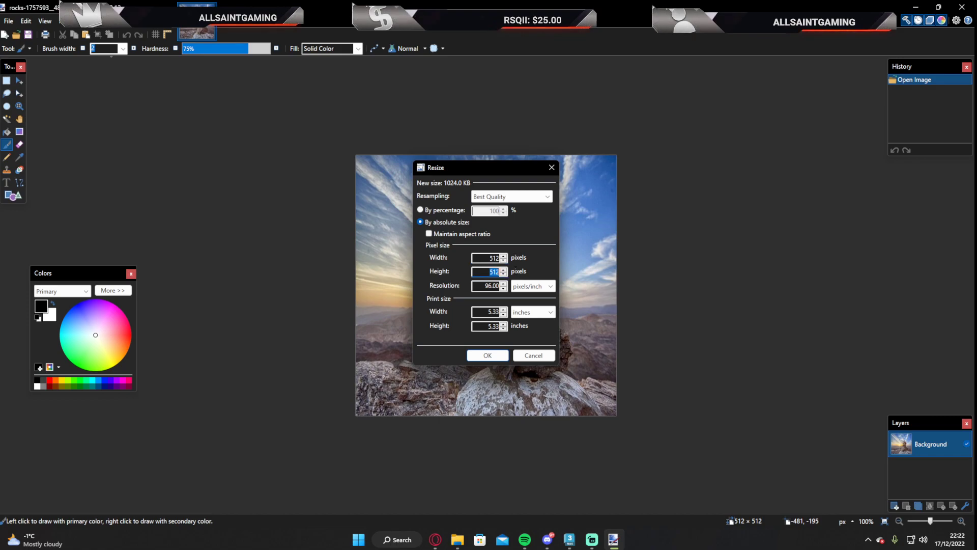
double_click(486, 258)
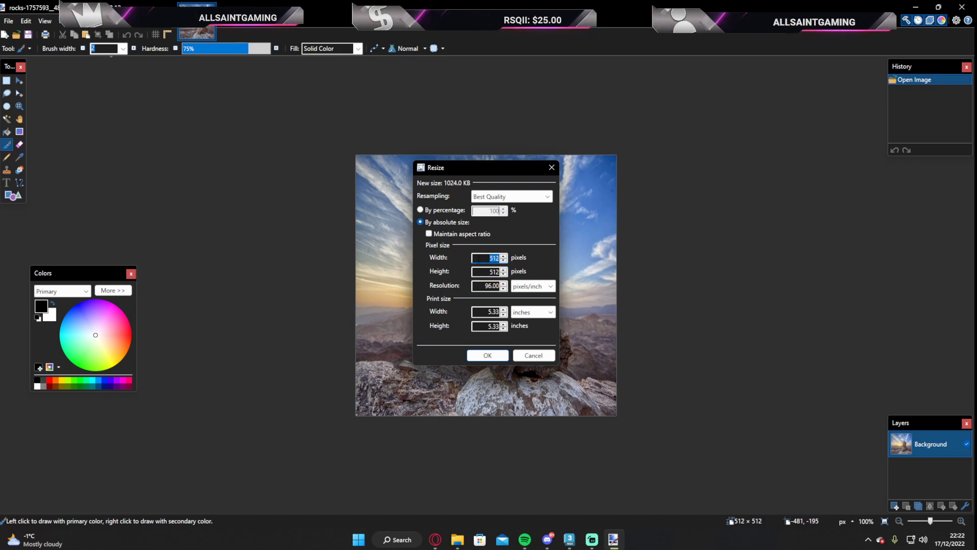
double_click(482, 272)
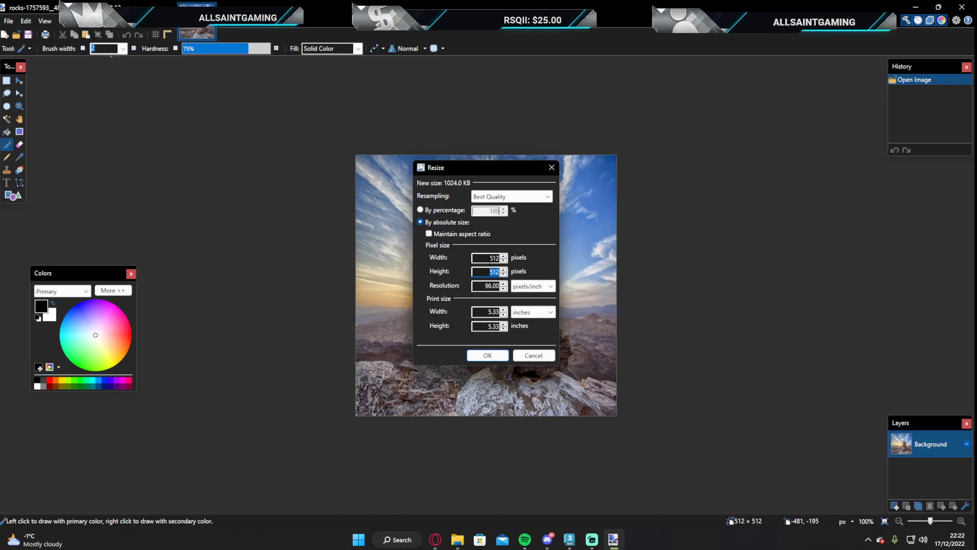
left_click(488, 356)
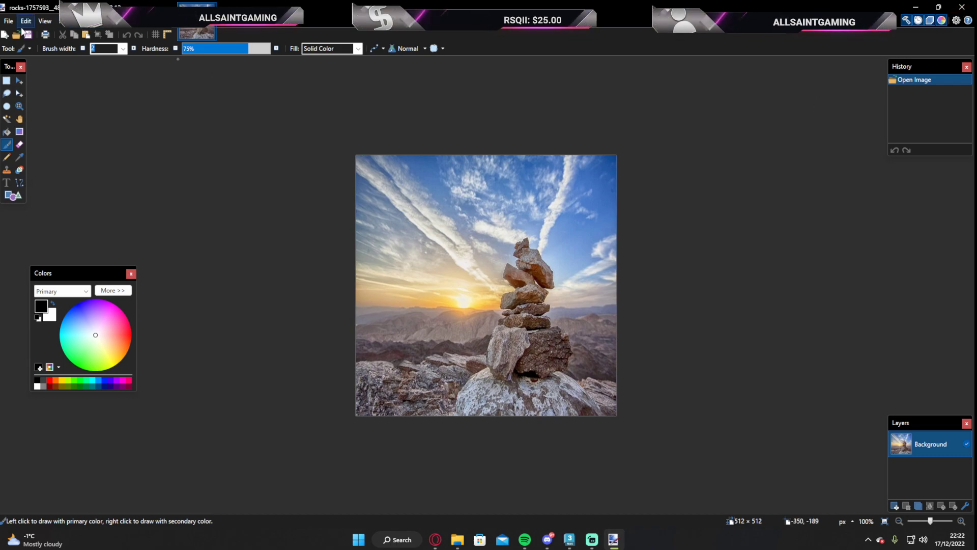
left_click(961, 7)
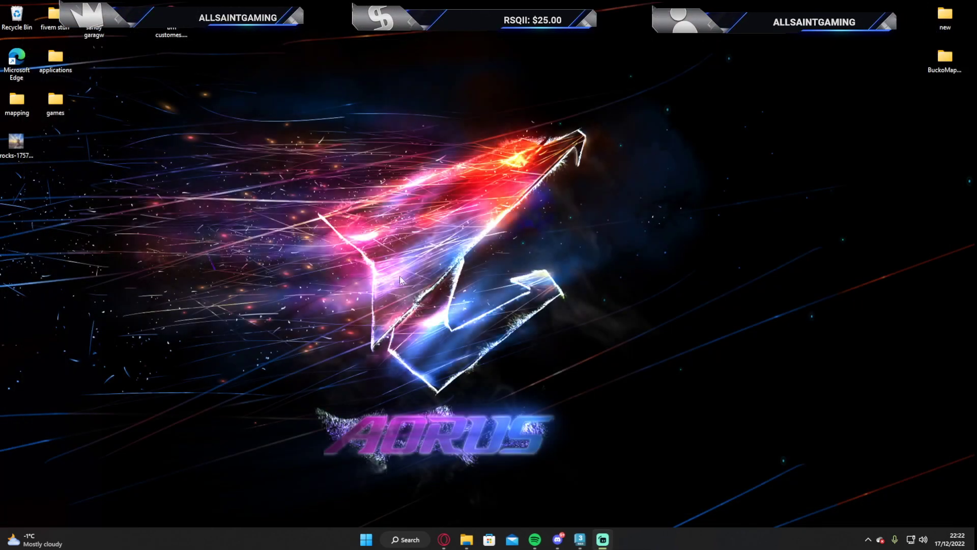
- Switch back to 3ds Max and minimize the Game Indefinite Modding Suite window
left_click_drag(15, 141, 170, 73)
left_click(295, 100)
left_click(580, 539)
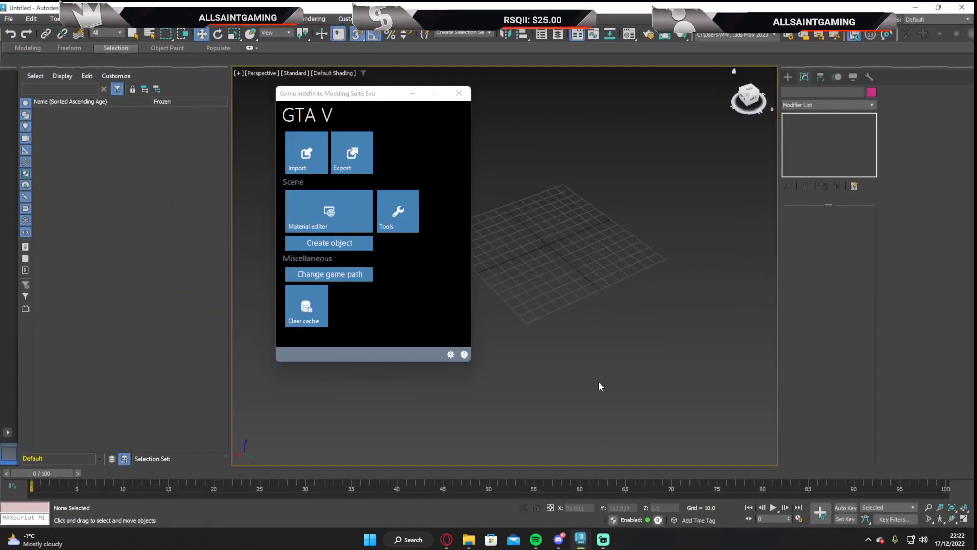
left_click(413, 93)
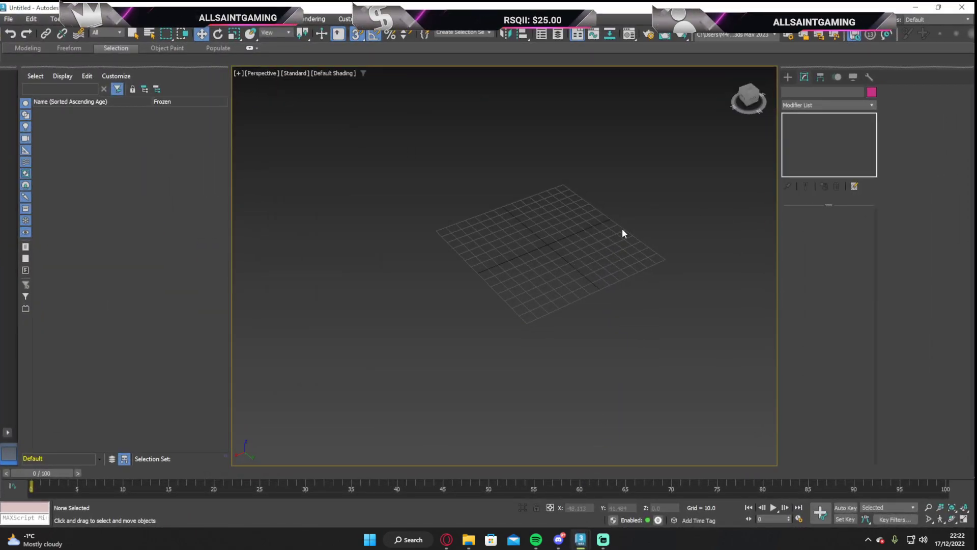
- Draw a standard Plane primitive about 49 units long and 51 units wide over the centre of the grid, working from the top view
left_click(788, 77)
left_click(848, 196)
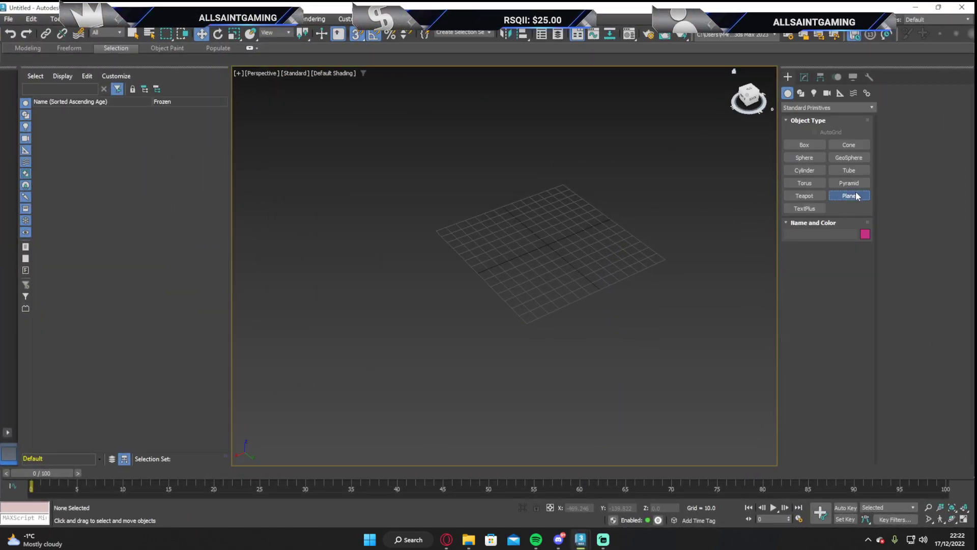
left_click(750, 88)
scroll(551, 216, "up", 5)
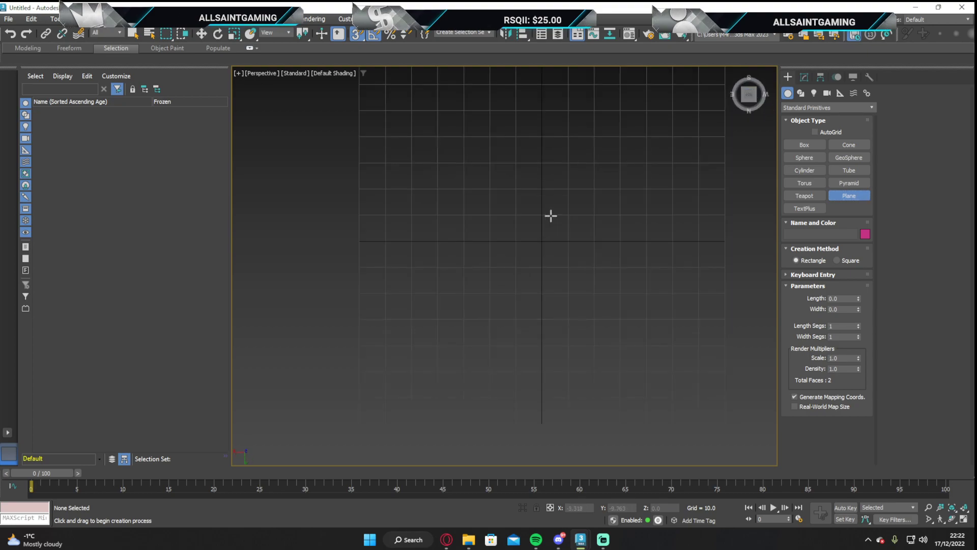
left_click_drag(488, 186, 621, 316)
left_click_drag(748, 94, 766, 83)
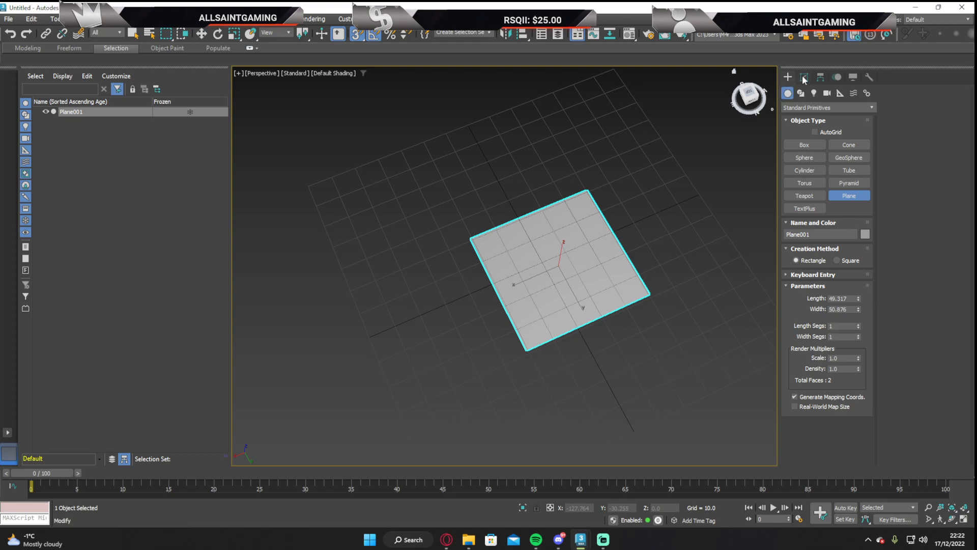
- Convert the plane to an Editable Poly and bring up the Material Editor
left_click(803, 82)
right_click(811, 118)
left_click(844, 200)
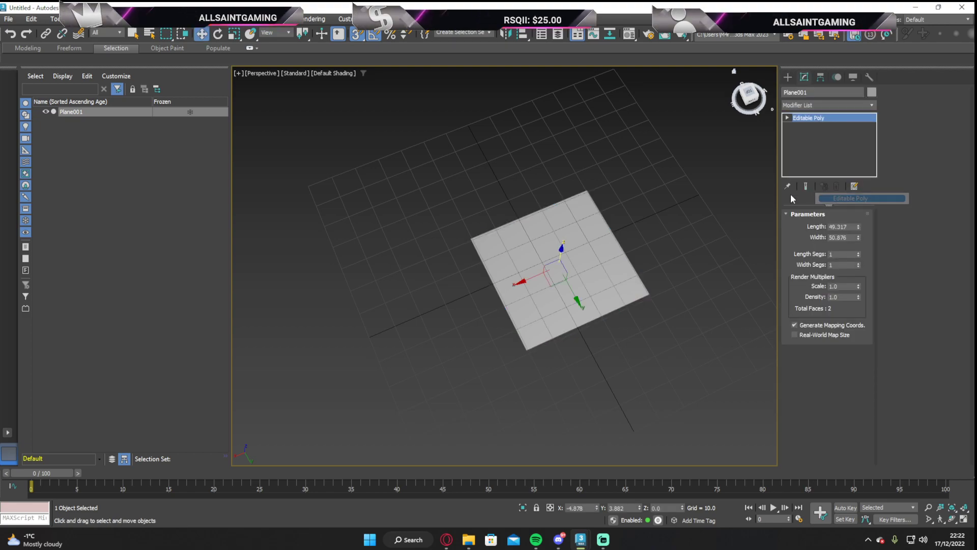
left_click(627, 35)
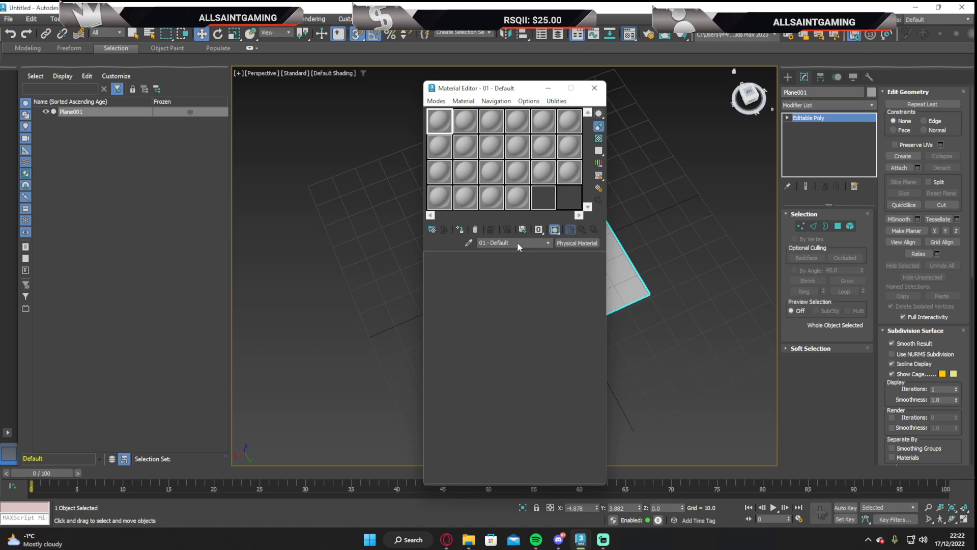
left_click_drag(467, 90, 464, 92)
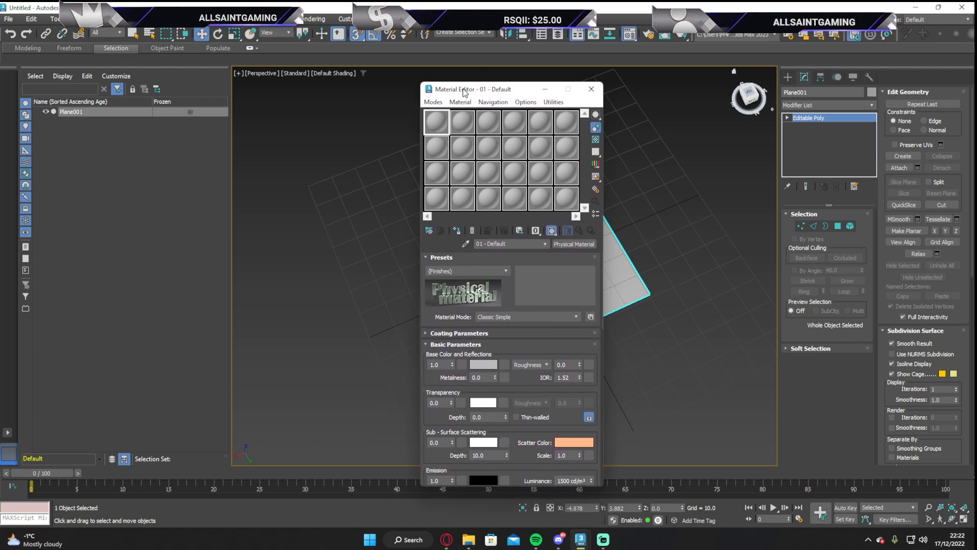
- Switch to the Slate Material Editor, look over a GIMS V material node in its view, and return to the Compact Material Editor
left_click(433, 101)
left_click(453, 132)
left_click_drag(406, 125, 452, 114)
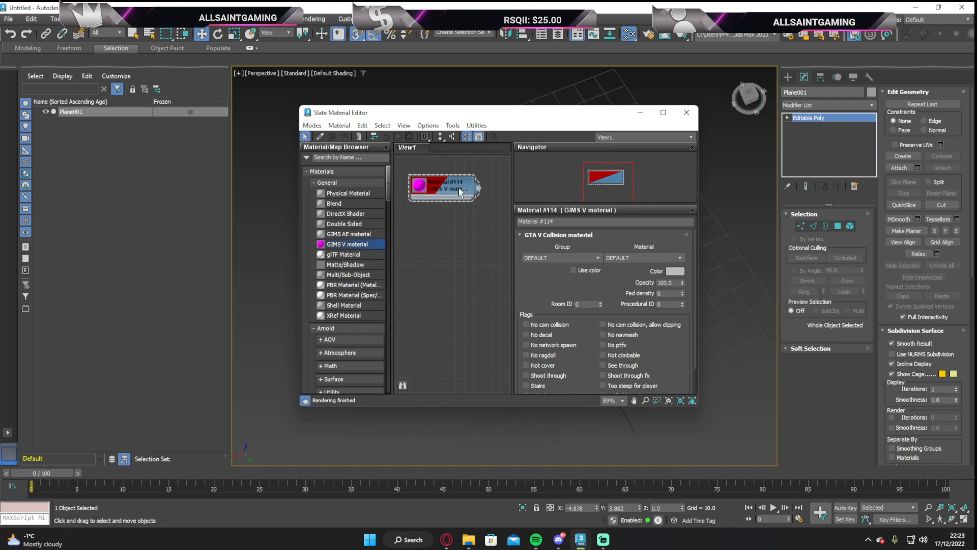
left_click_drag(479, 254, 479, 184)
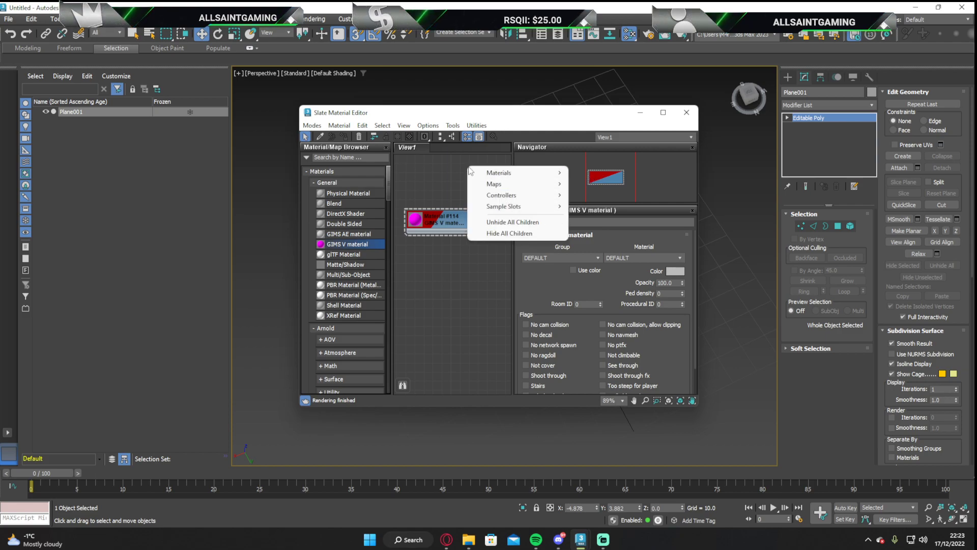
left_click(312, 125)
left_click(320, 137)
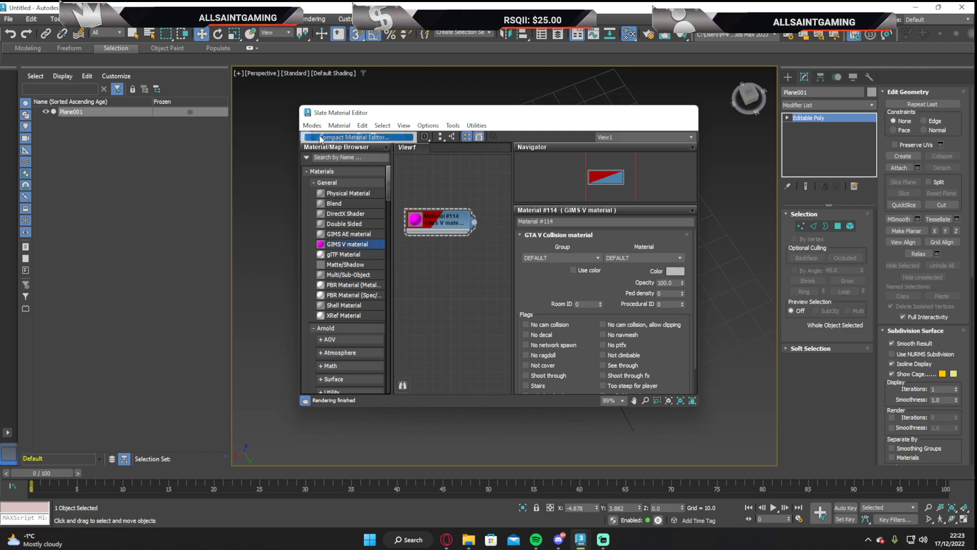
left_click_drag(496, 94, 502, 103)
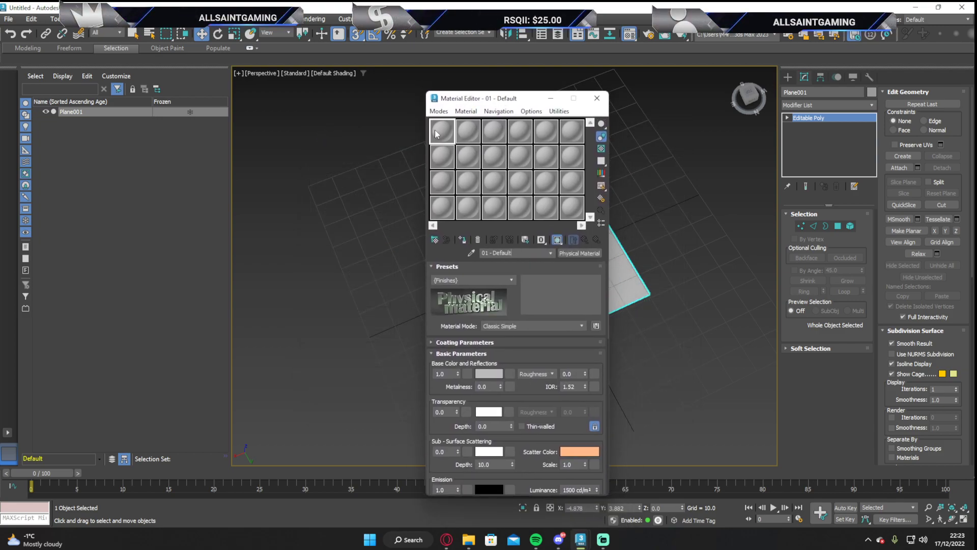
- Rename the material in the first sample slot to frferrghdsf
left_click(463, 136)
left_click(495, 138)
left_click(440, 136)
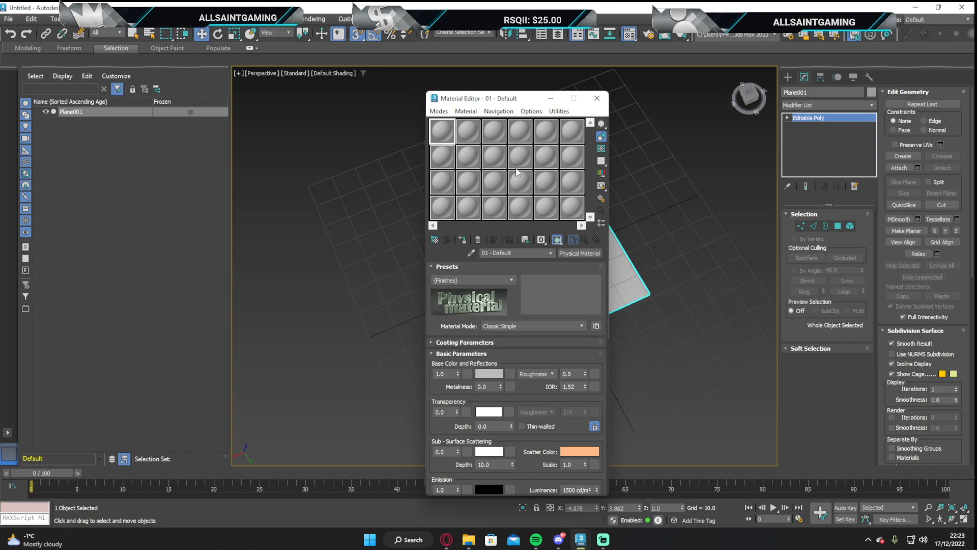
left_click(532, 253)
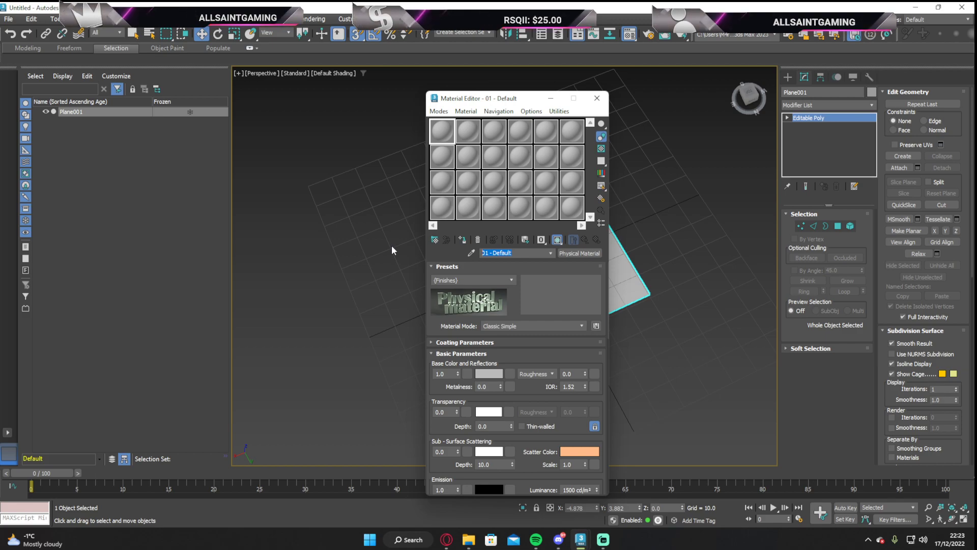
type("bucko")
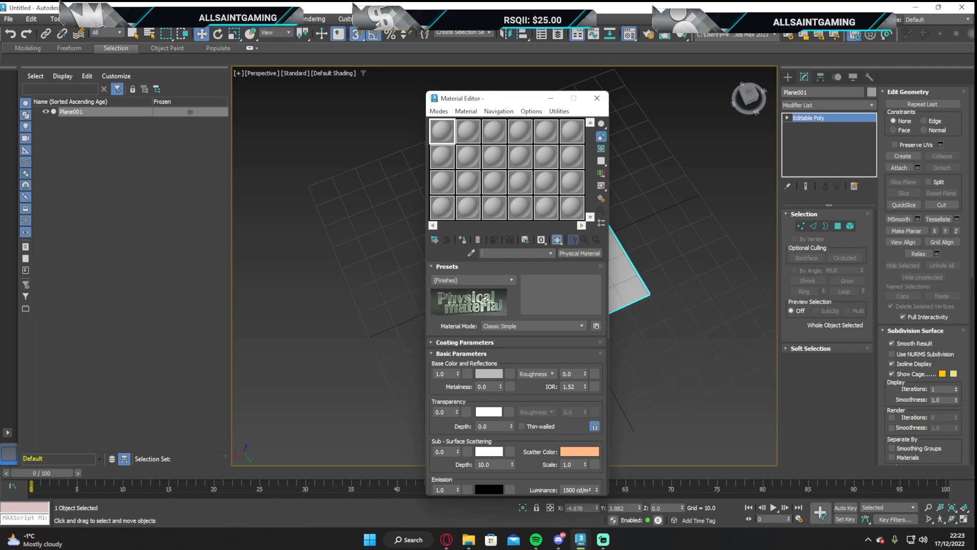
- Change the first slot's material type from Physical Material to GIMS V material
left_click(579, 252)
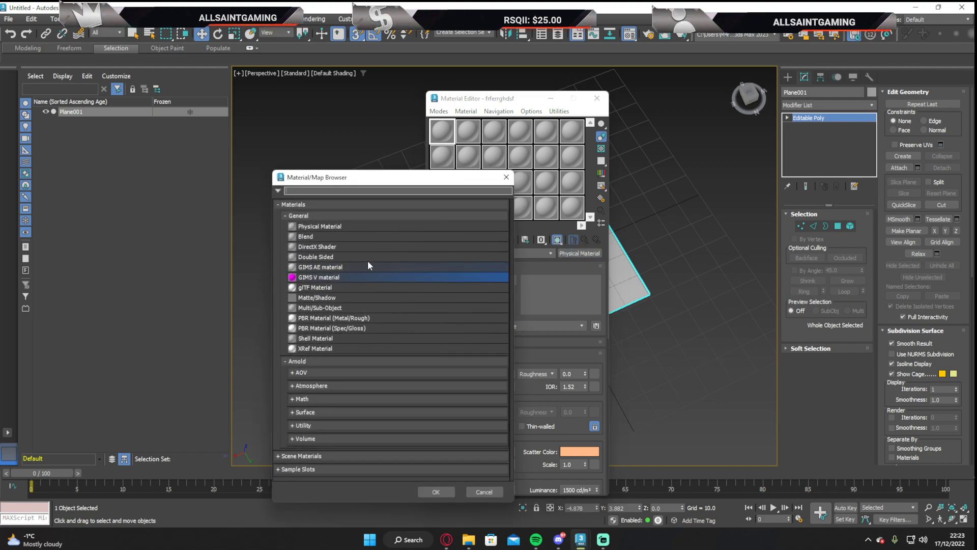
left_click(336, 279)
left_click(436, 492)
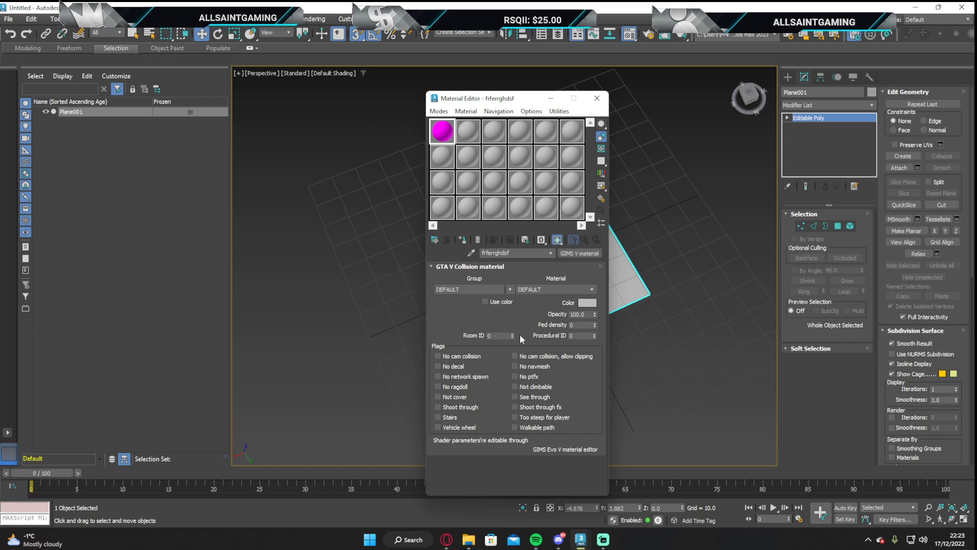
- Set the material's collision group to HARD_TERRAIN with CONCRETE as its material, and set the room ID to 1
left_click(510, 289)
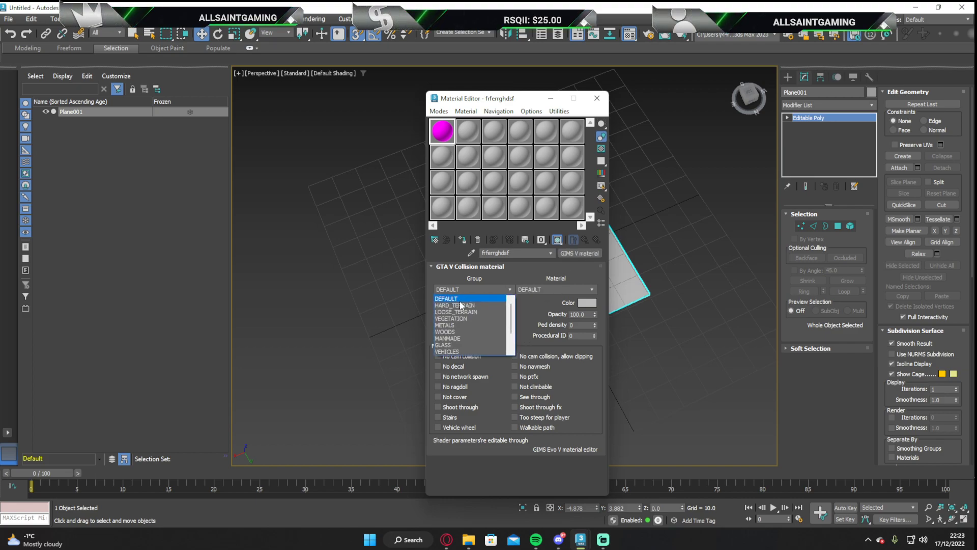
scroll(466, 351, "down", 2)
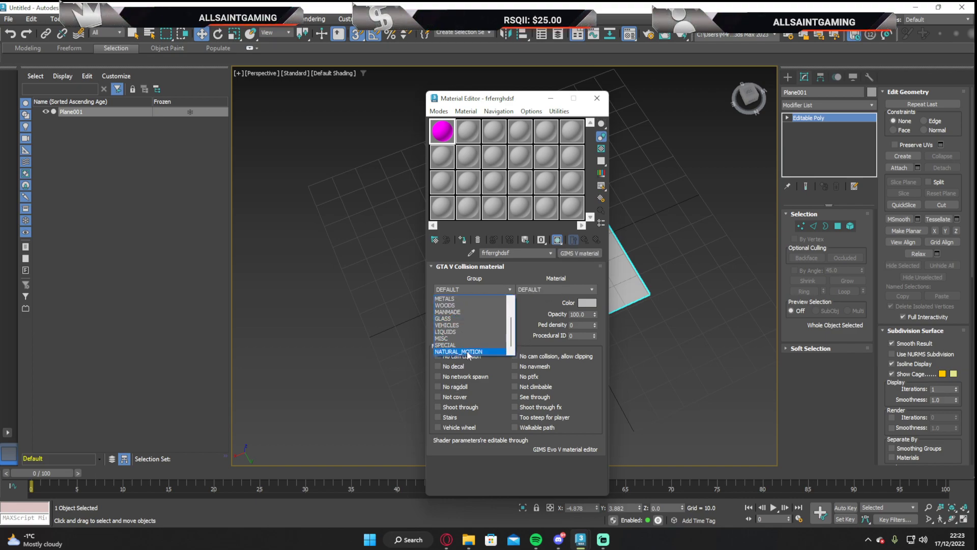
scroll(462, 324, "up", 2)
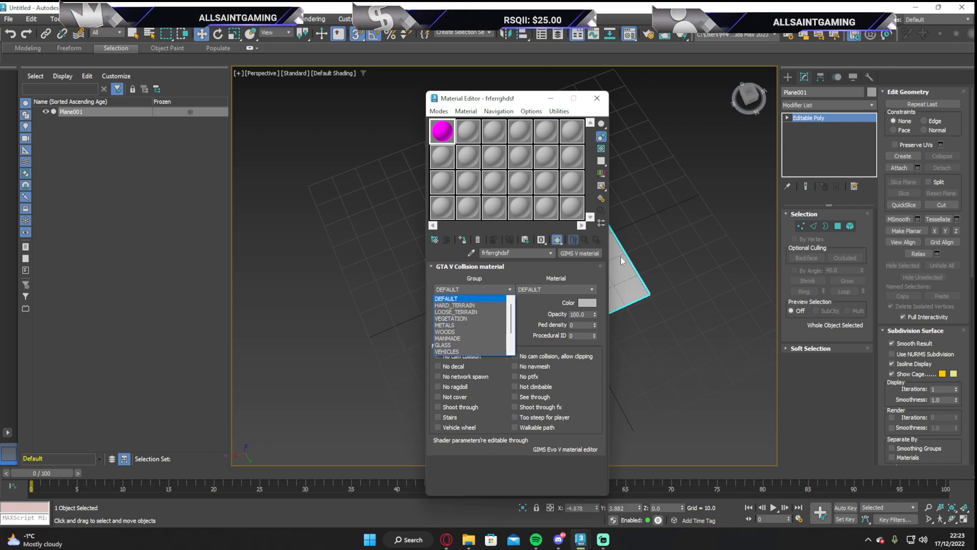
left_click(454, 305)
left_click(565, 290)
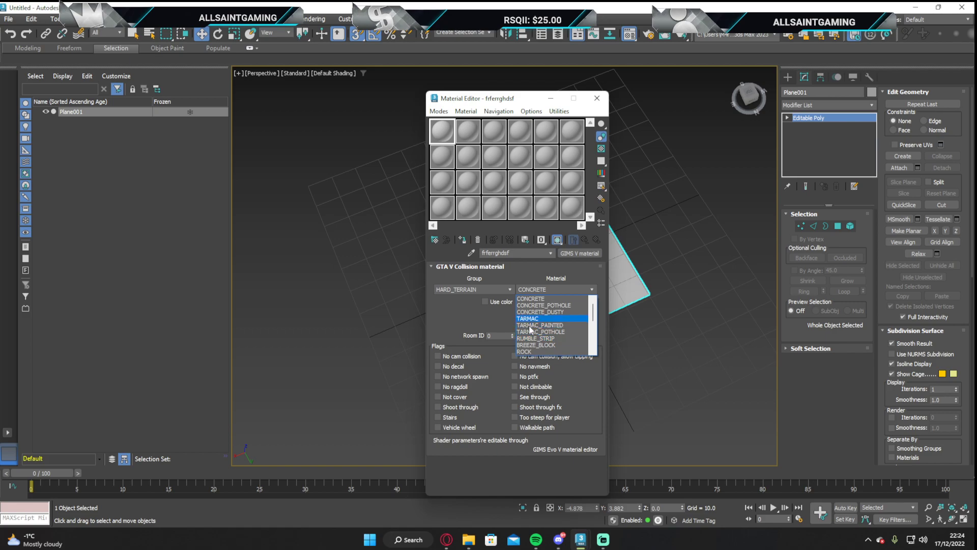
left_click(513, 339)
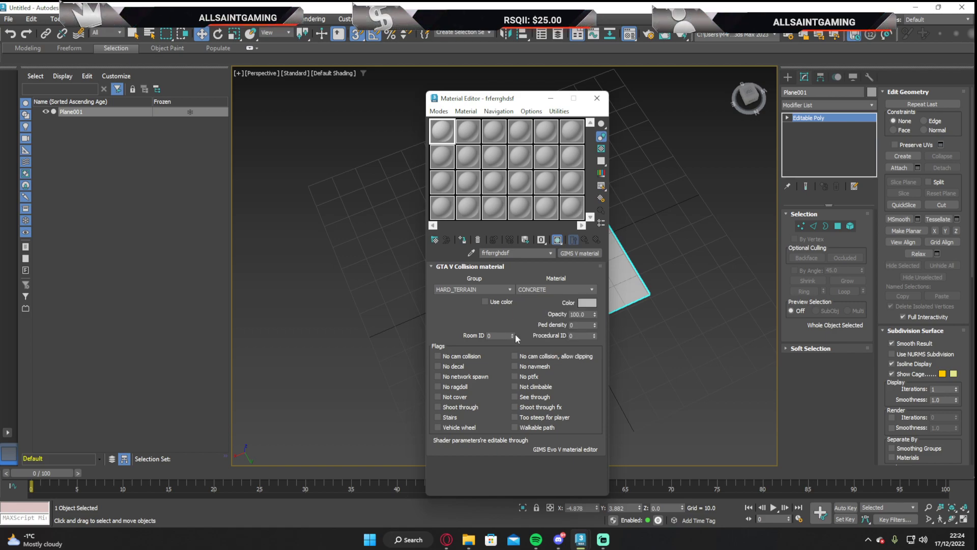
- Assign the frferrghdsf material to the selected plane and close the Material Editor
left_click(461, 240)
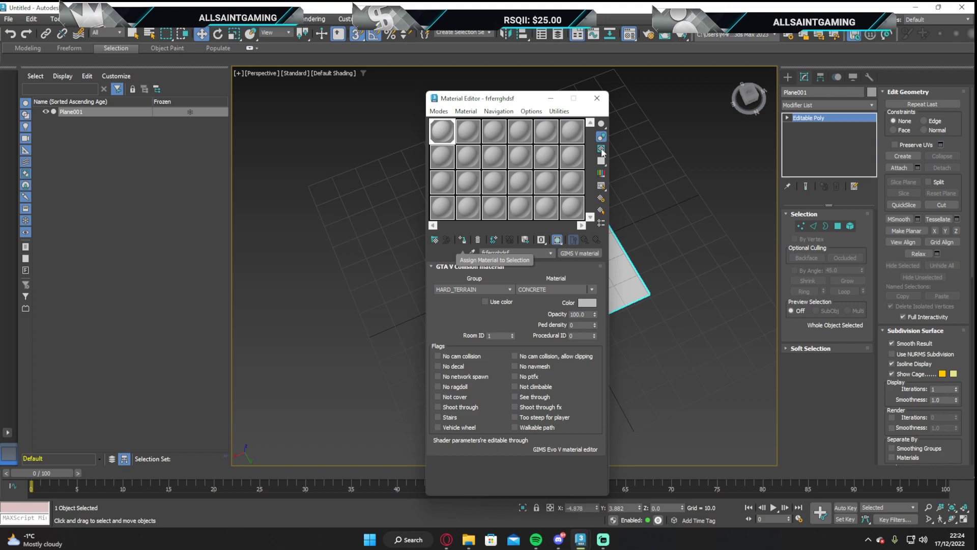
left_click_drag(523, 105, 354, 117)
mouse_move(750, 102)
left_mouse_down()
mouse_move(751, 72)
mouse_move(750, 97)
left_mouse_up()
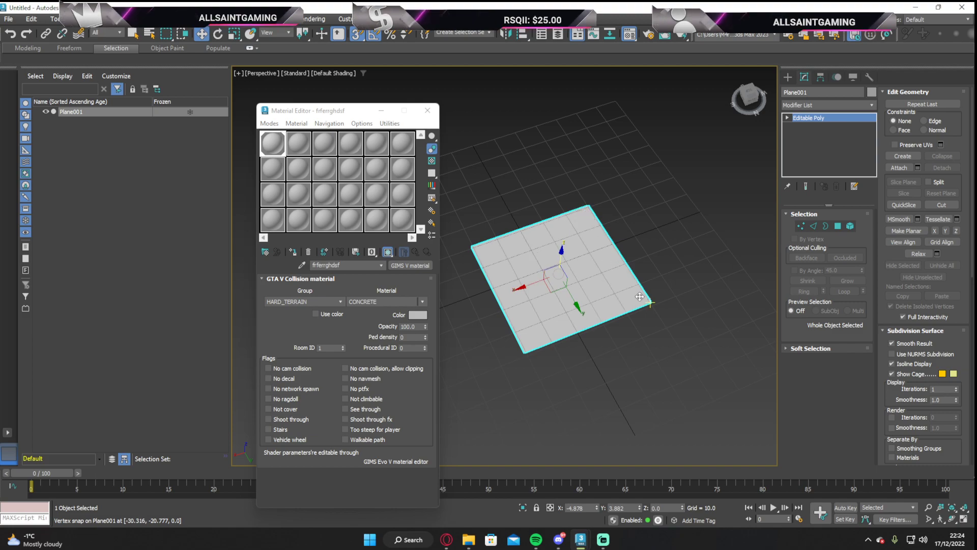
left_click_drag(305, 110, 396, 102)
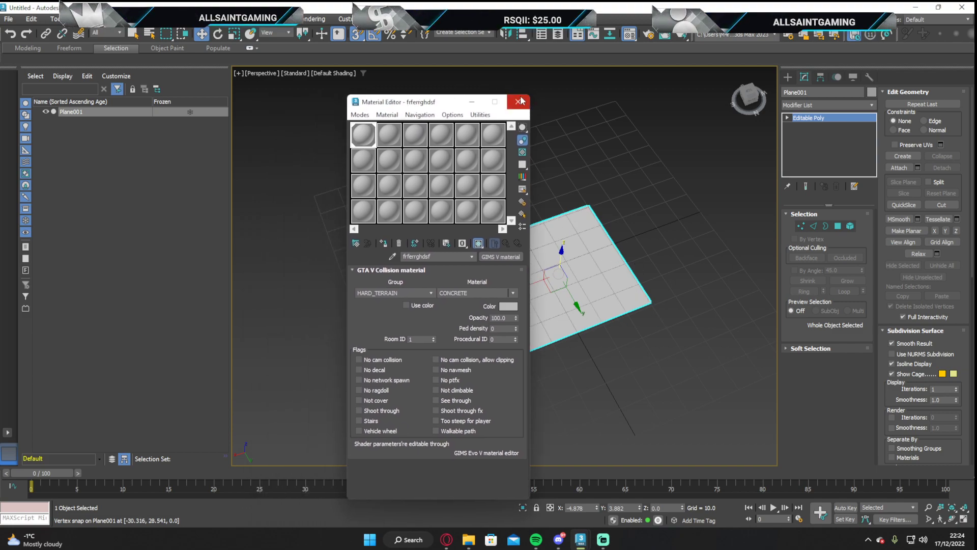
left_click(478, 244)
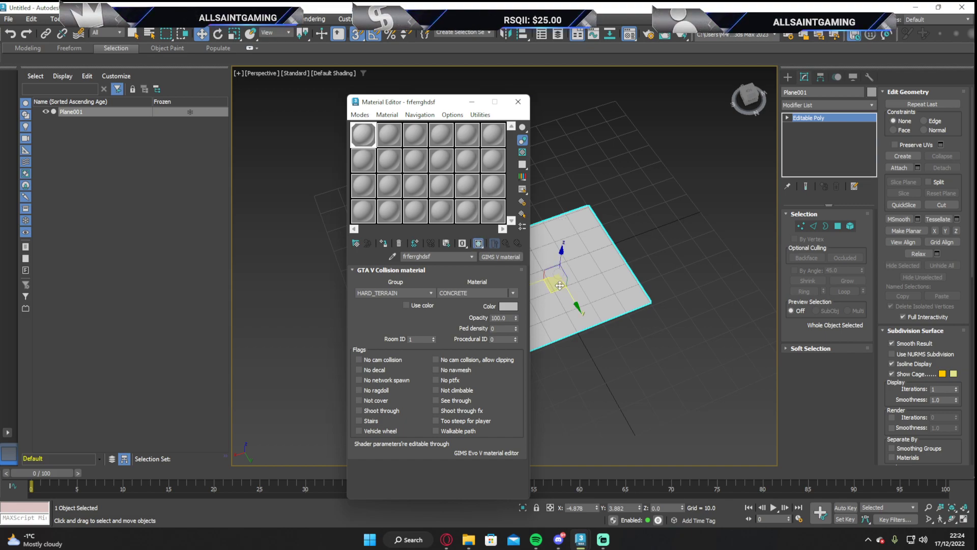
middle_click_drag(580, 256, 736, 229)
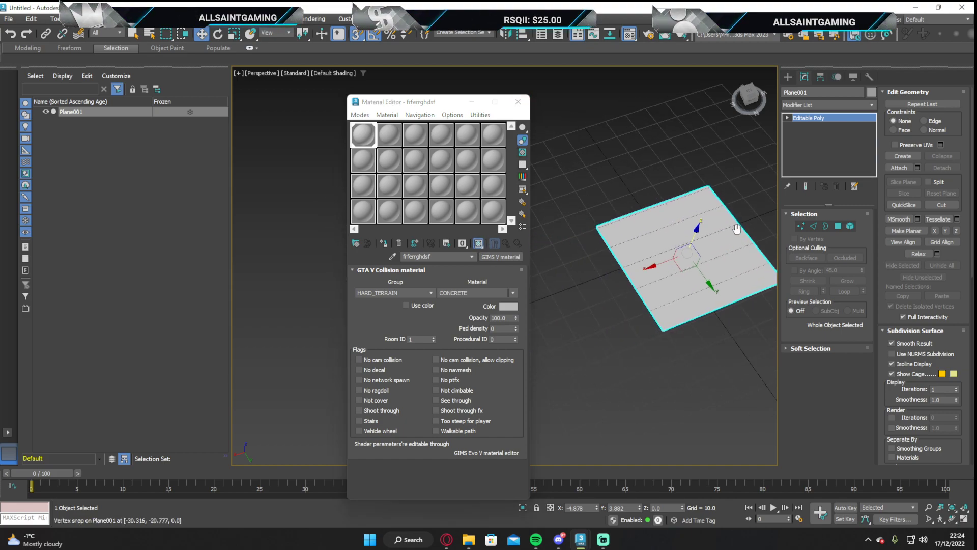
left_click(518, 102)
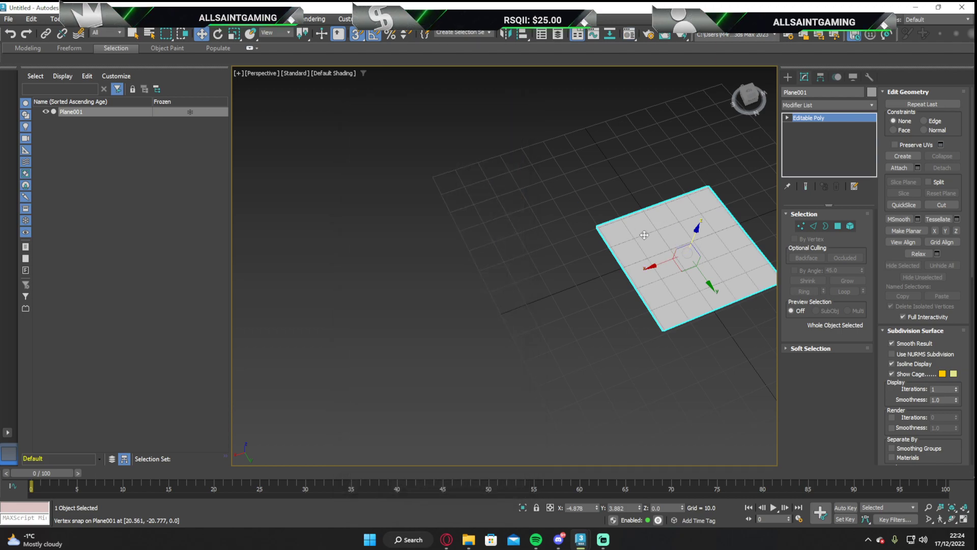
- Open the GIMS V material editor from the GIMS Evo window and expand the plane's material with its model parameters
mouse_move(580, 540)
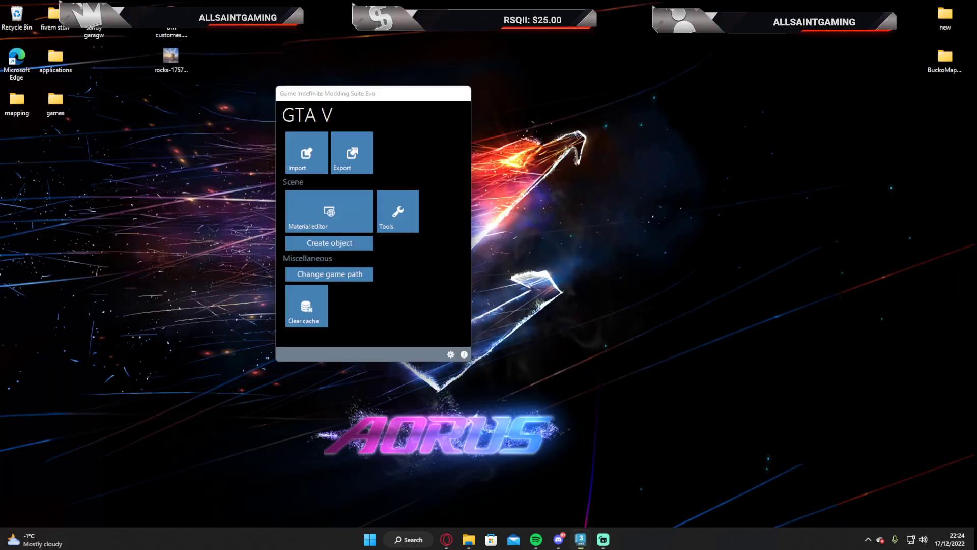
left_click(639, 480)
left_click(335, 212)
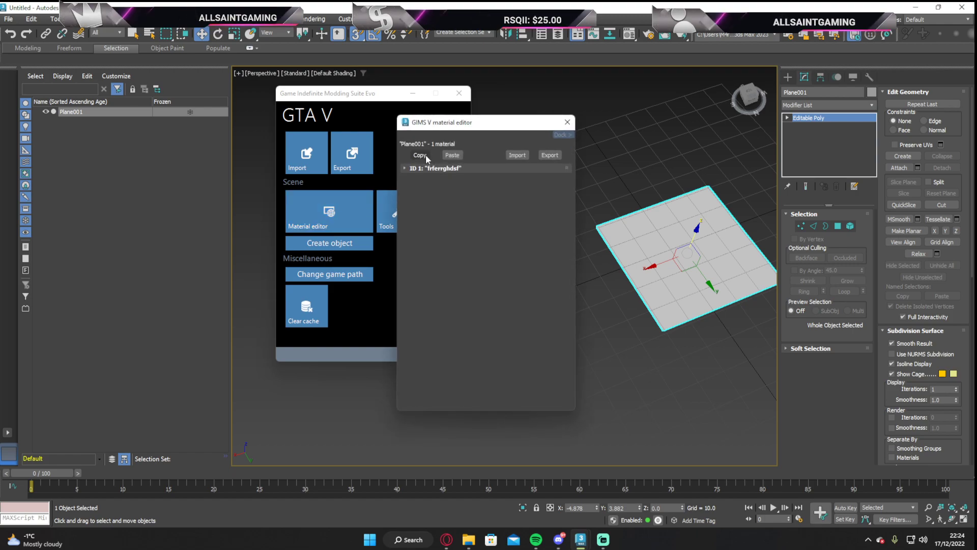
left_click_drag(315, 96, 262, 110)
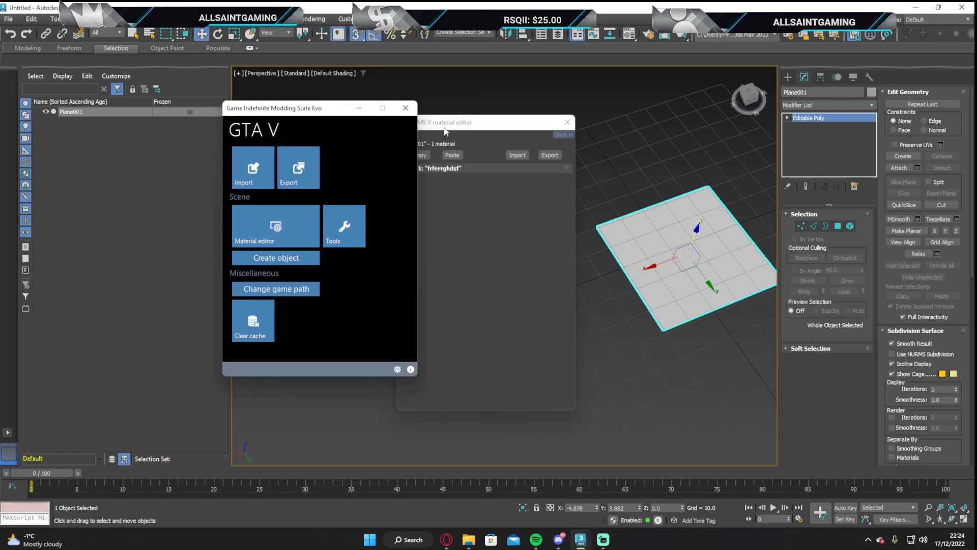
left_click_drag(443, 128, 505, 122)
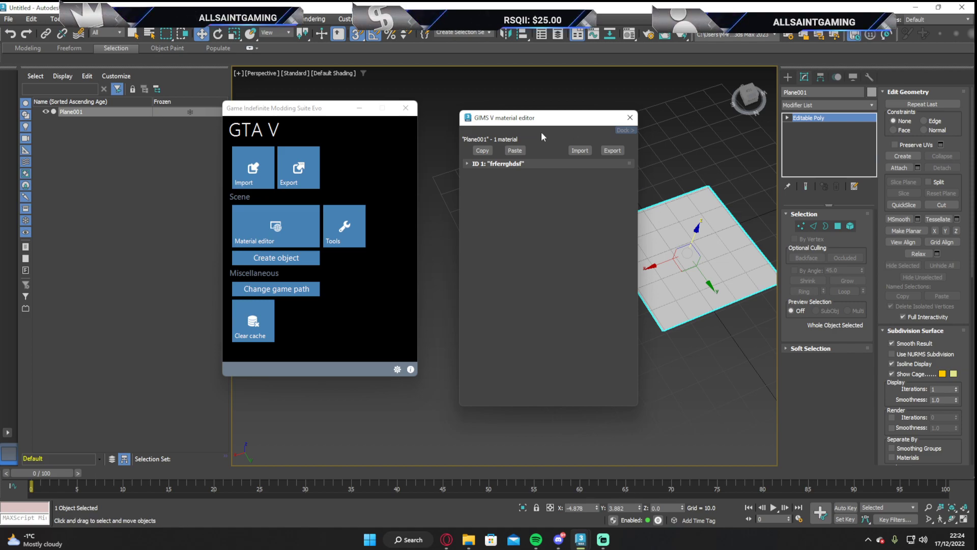
left_click(496, 166)
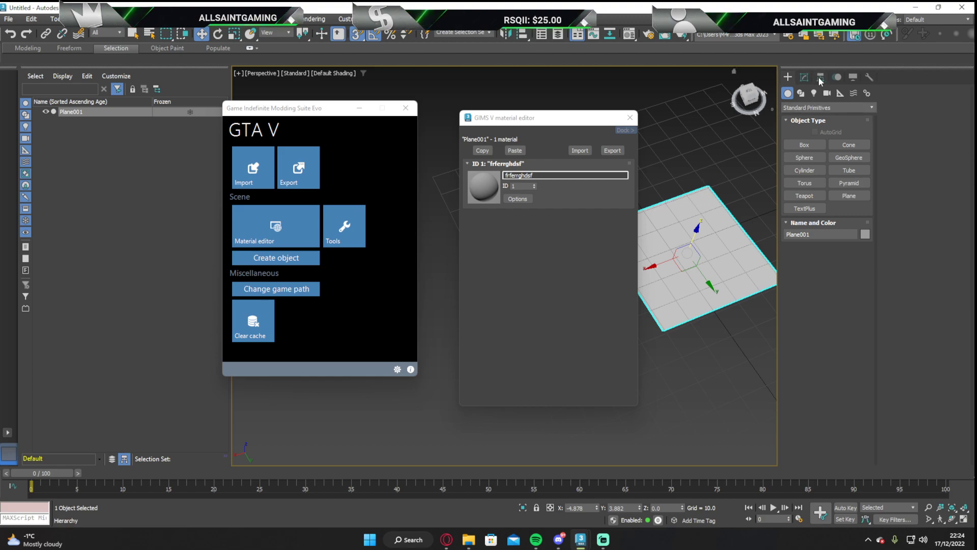
left_click(515, 198)
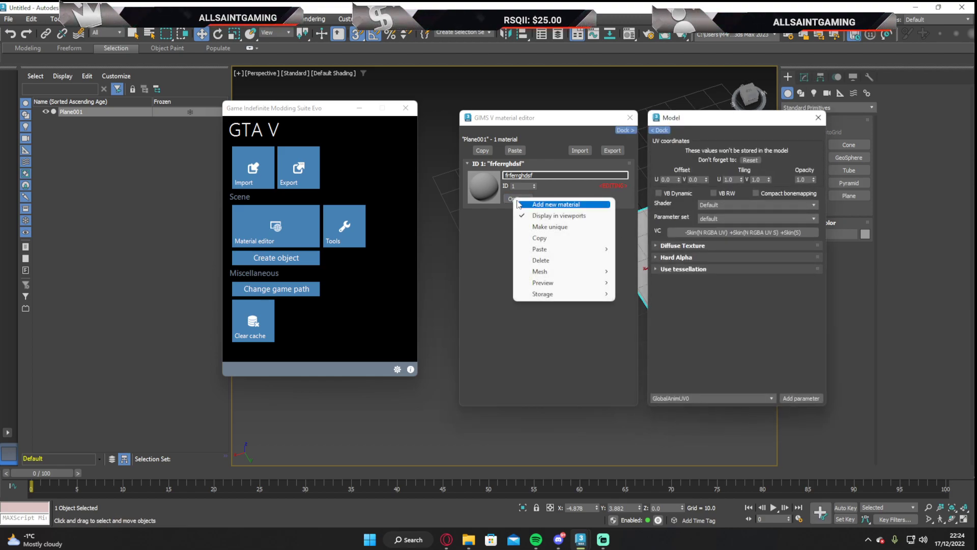
- Load rocks-1757593__480.jpg from the Desktop as the material's embedded diffuse texture, and close the material editing windows
left_click(693, 246)
left_click(795, 260)
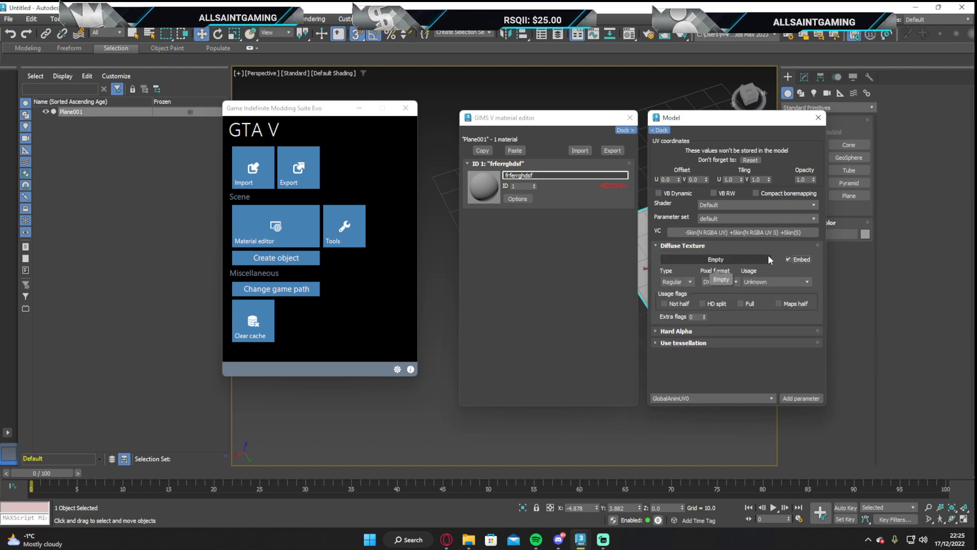
left_click(768, 259)
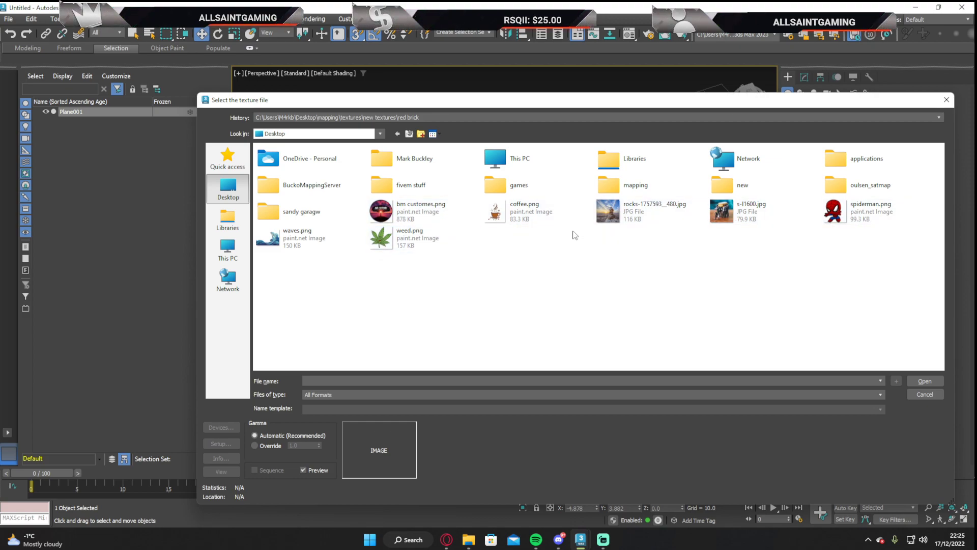
left_click(632, 215)
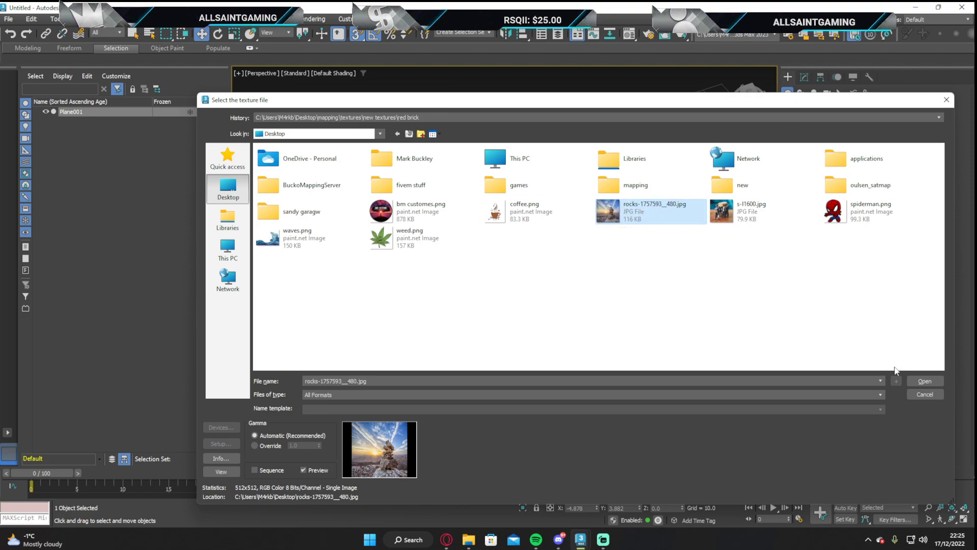
left_click(918, 381)
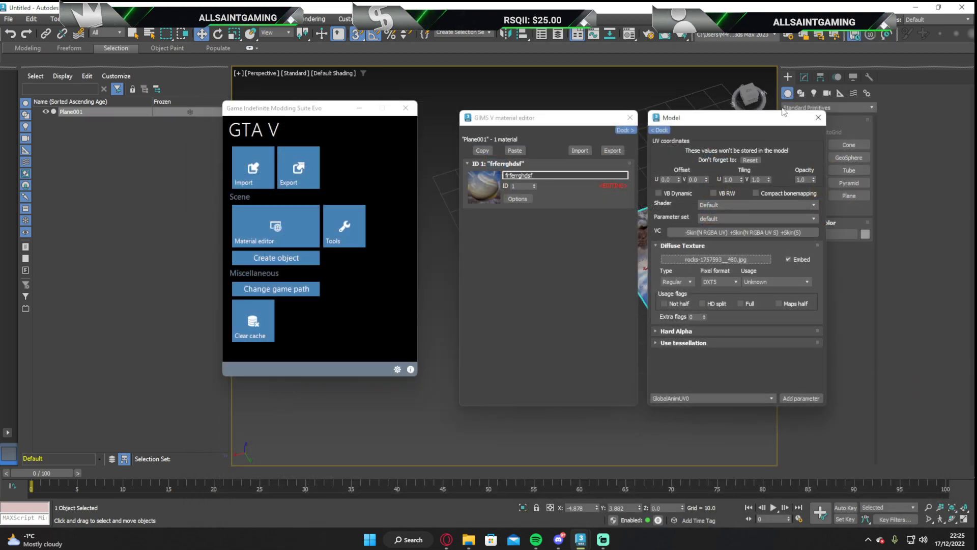
left_click(818, 117)
left_click(630, 118)
- Examine the rock image on the plane from several angles and from directly above
left_click_drag(754, 105, 703, 329)
middle_click_drag(704, 328, 491, 235)
scroll(558, 216, "up", 5)
scroll(491, 234, "down", 4)
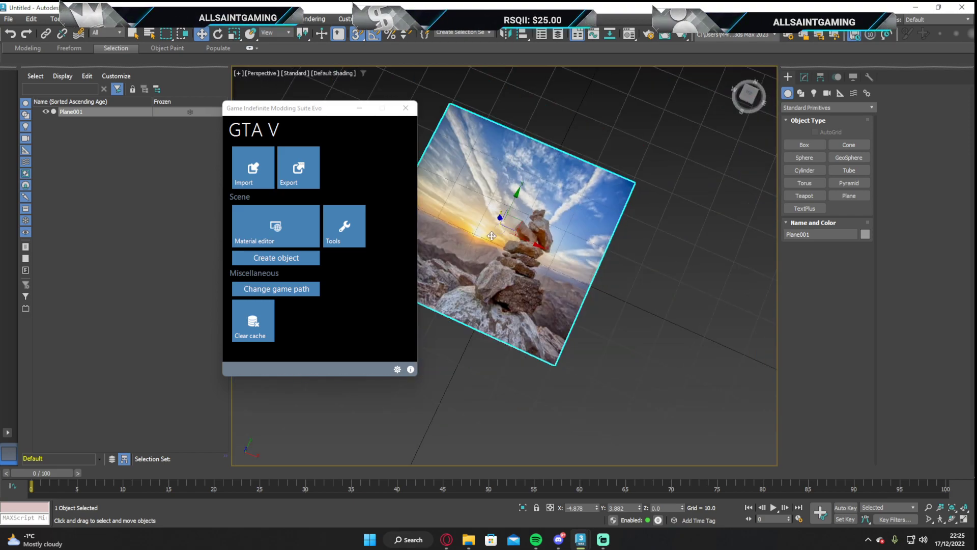
left_click(764, 96)
mouse_move(747, 97)
left_mouse_down()
mouse_move(754, 84)
mouse_move(751, 97)
left_mouse_up()
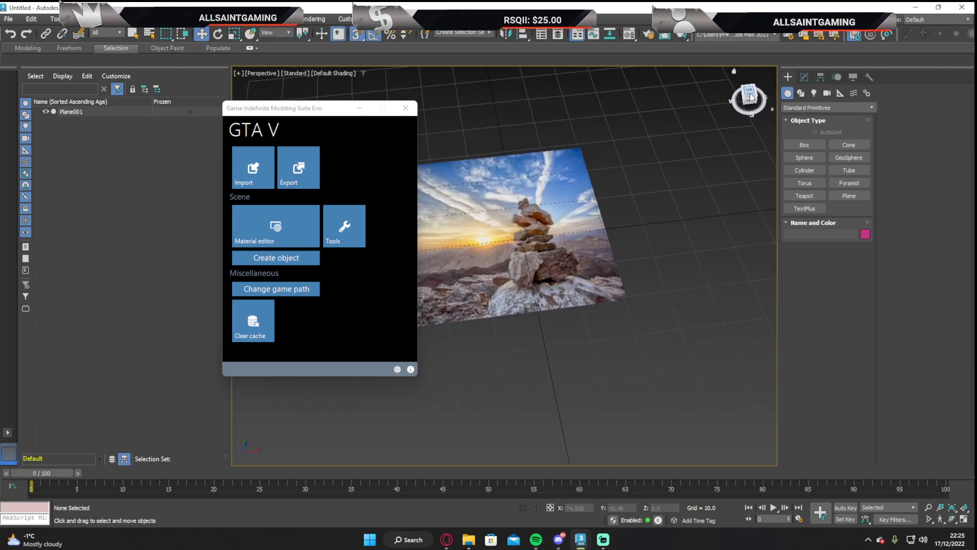
left_click(750, 96)
left_click(804, 77)
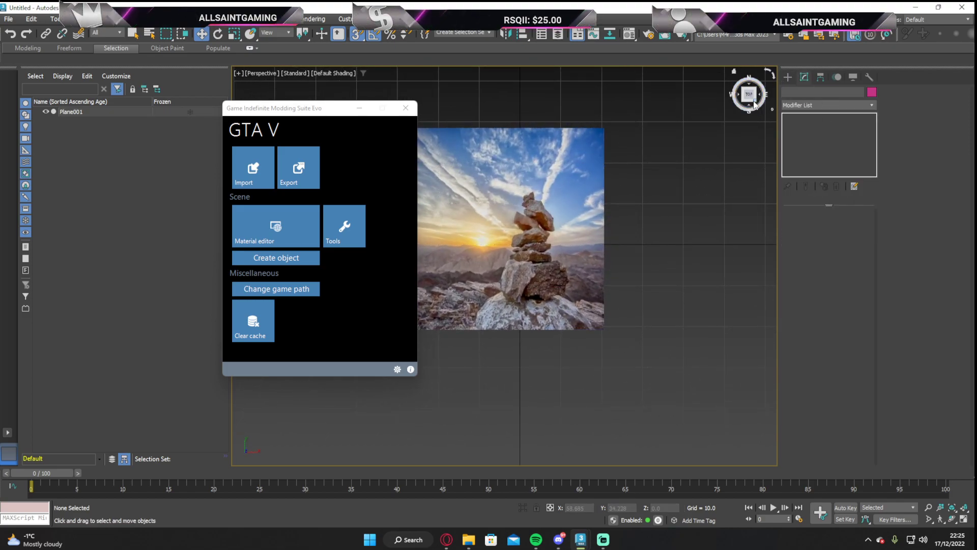
middle_click_drag(506, 166, 560, 167)
left_click(490, 162)
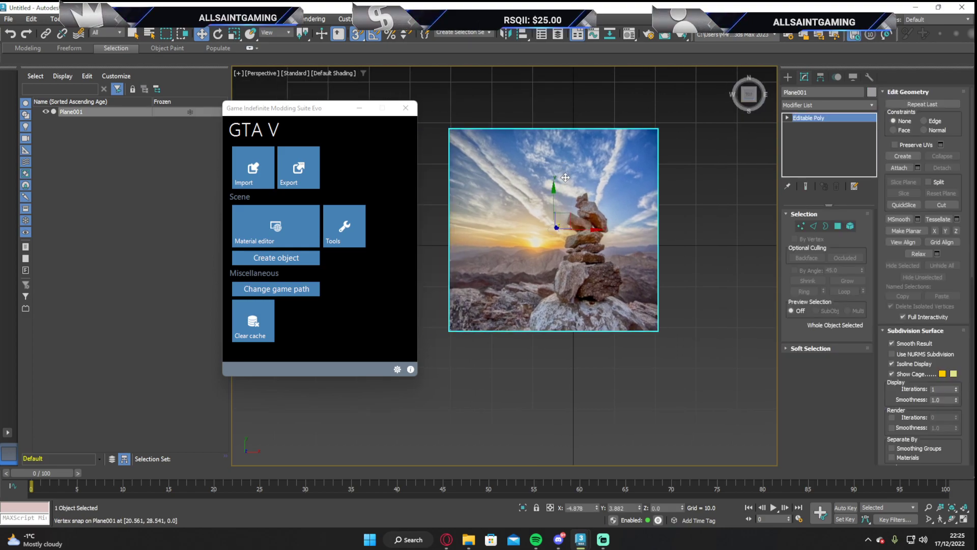
middle_click_drag(490, 162, 447, 171)
- Create a second plane about 18.8 long and 22.4 wide beside the textured plane and convert it to an Editable Poly
left_click(787, 77)
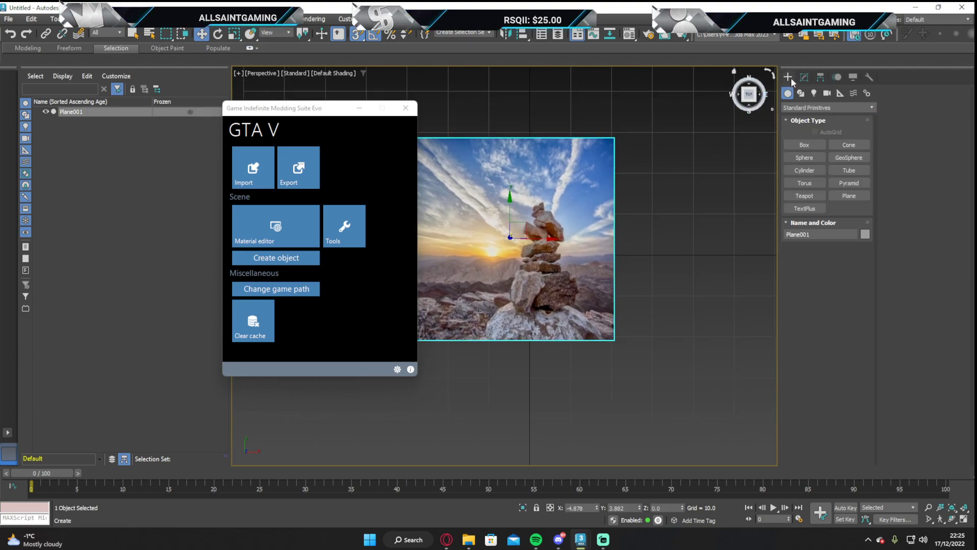
left_click(849, 195)
left_click_drag(561, 170, 653, 247)
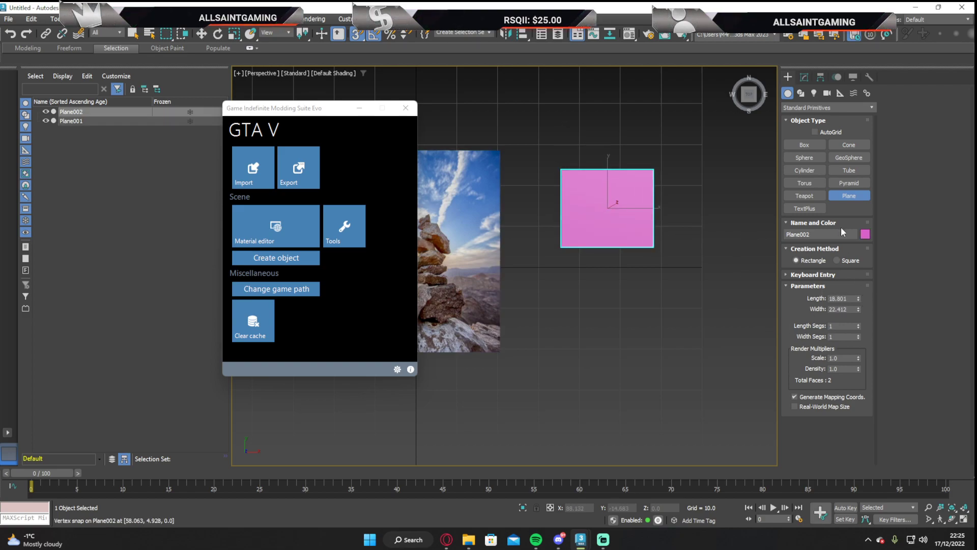
left_click(804, 77)
right_click(815, 118)
left_click(872, 198)
- In the Material Editor, name the second sample slot's material logo and change its type to GIMS V material
left_click_drag(750, 99, 766, 89)
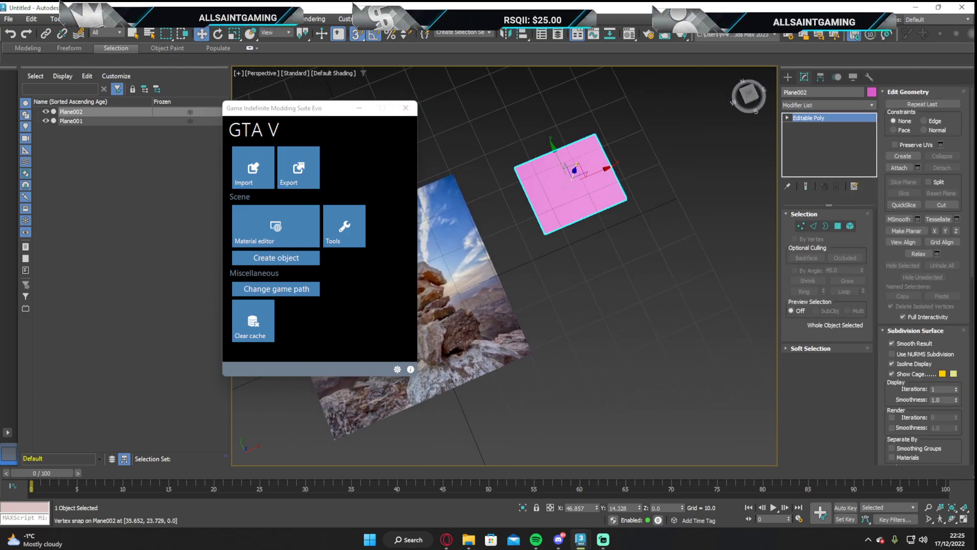
left_click(592, 36)
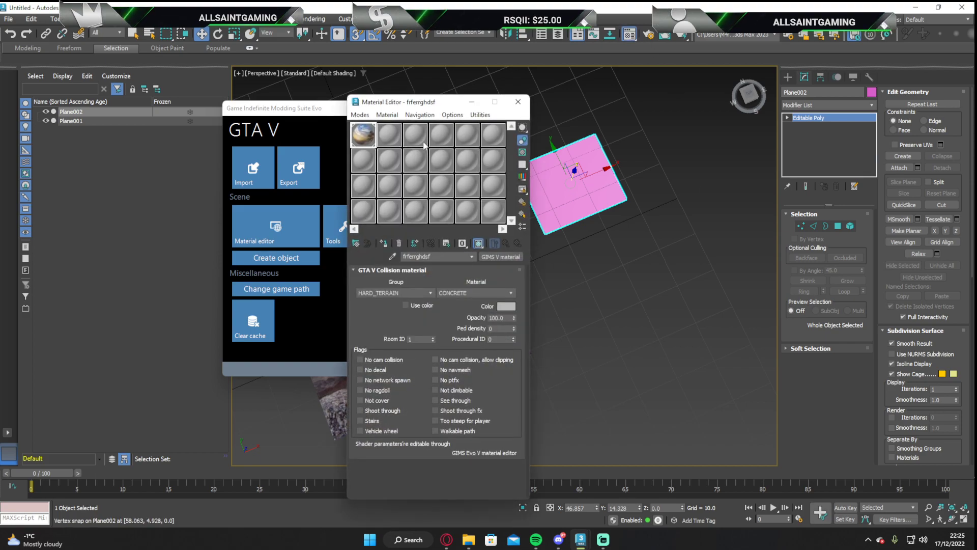
type("Igogo")
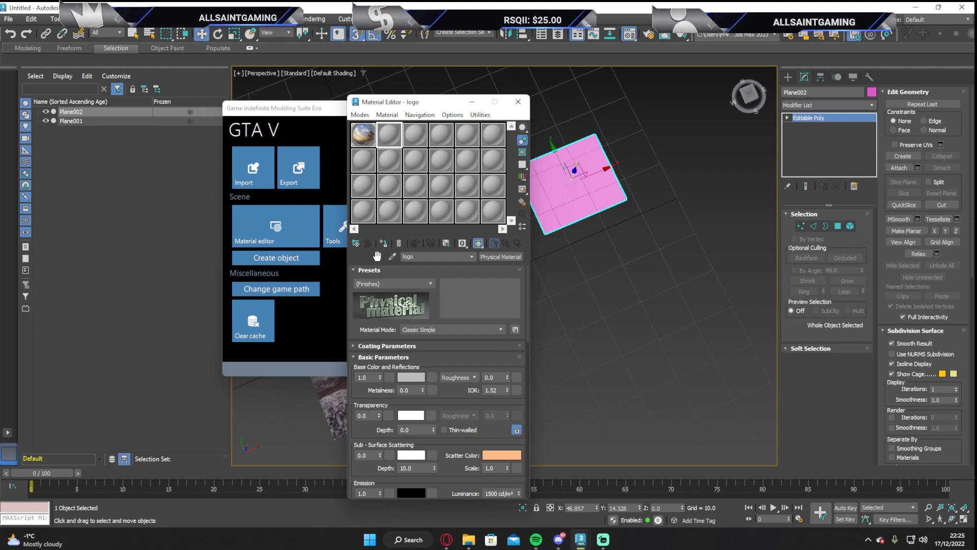
left_click(482, 257)
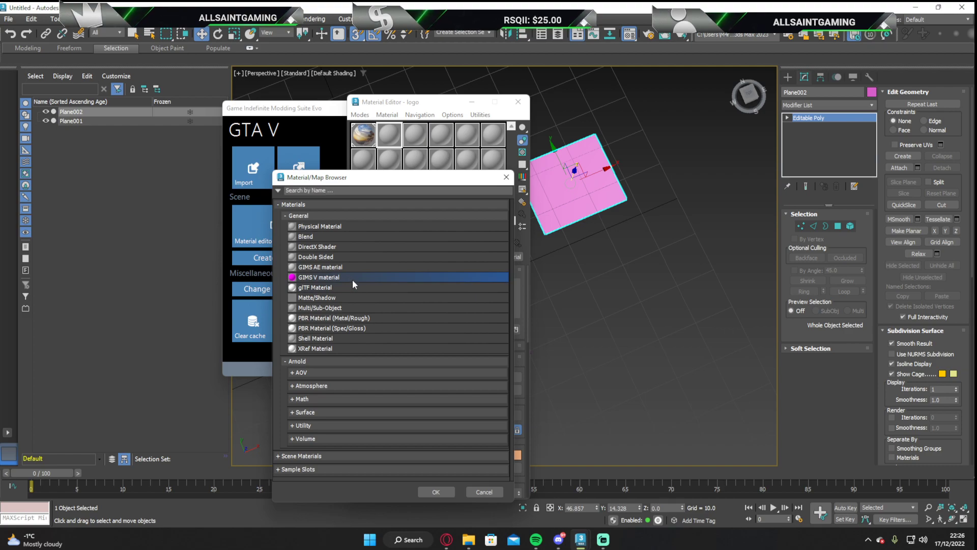
left_click(435, 491)
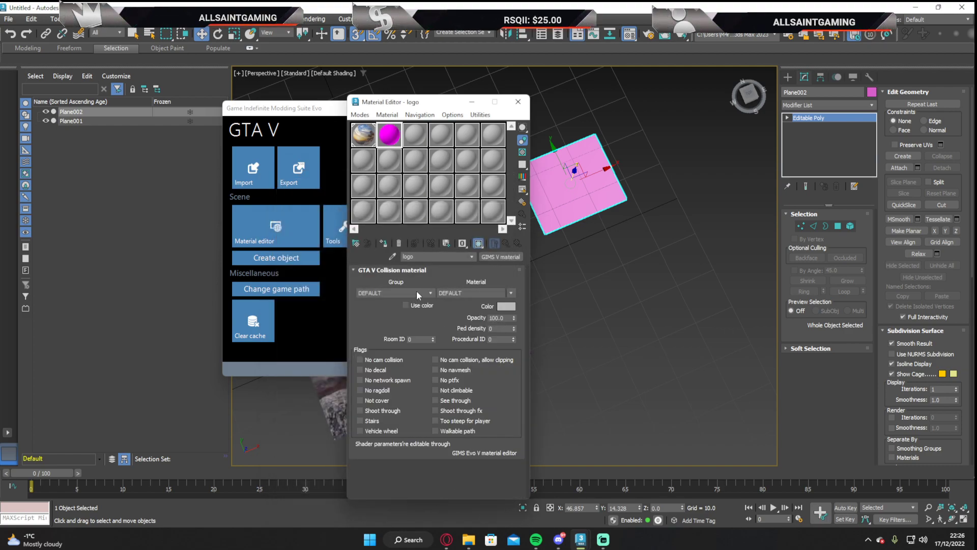
- Set the logo material's collision group to HARD_TERRAIN with CONCRETE, and its room ID to 1
left_click(430, 292)
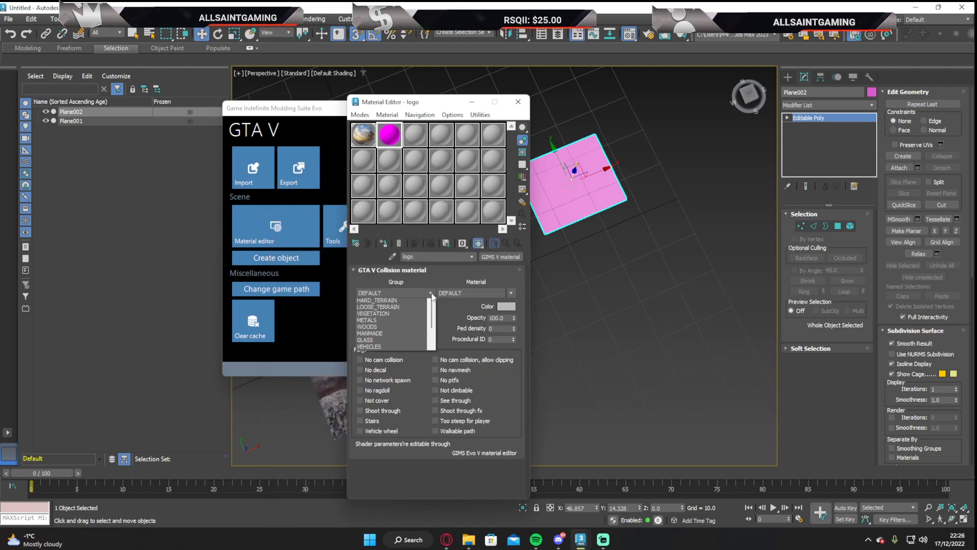
left_click(377, 309)
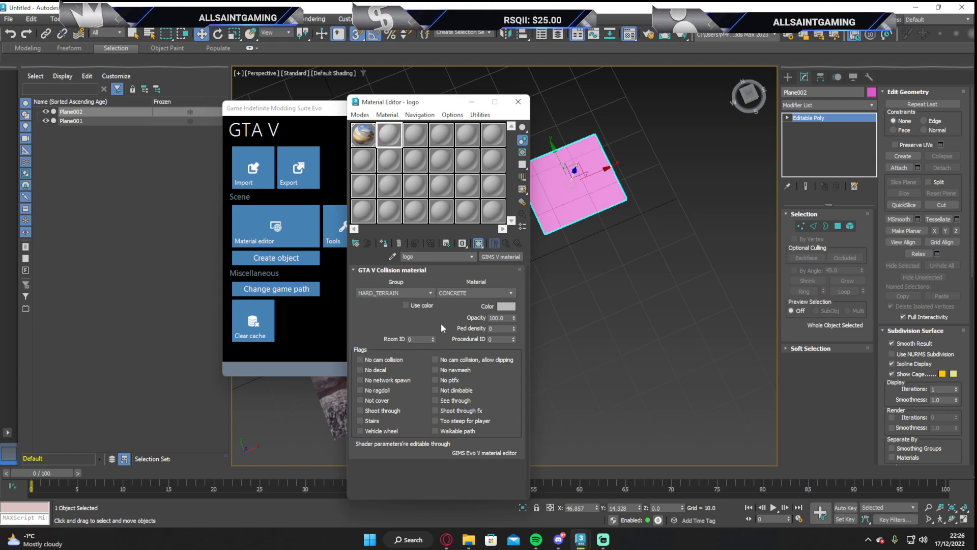
left_click(433, 337)
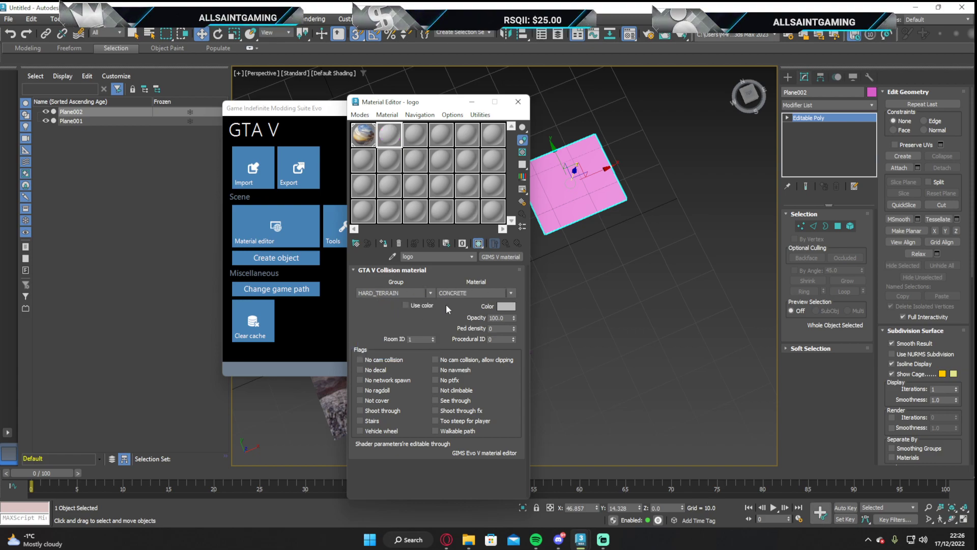
- Assign the logo material to the second plane and close the Material Editor
left_click(431, 244)
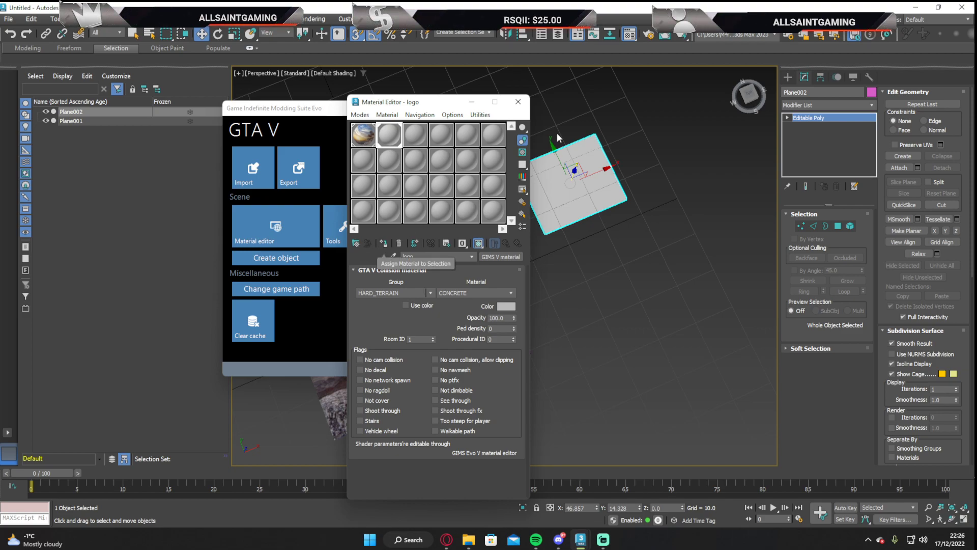
left_click_drag(575, 171, 745, 177)
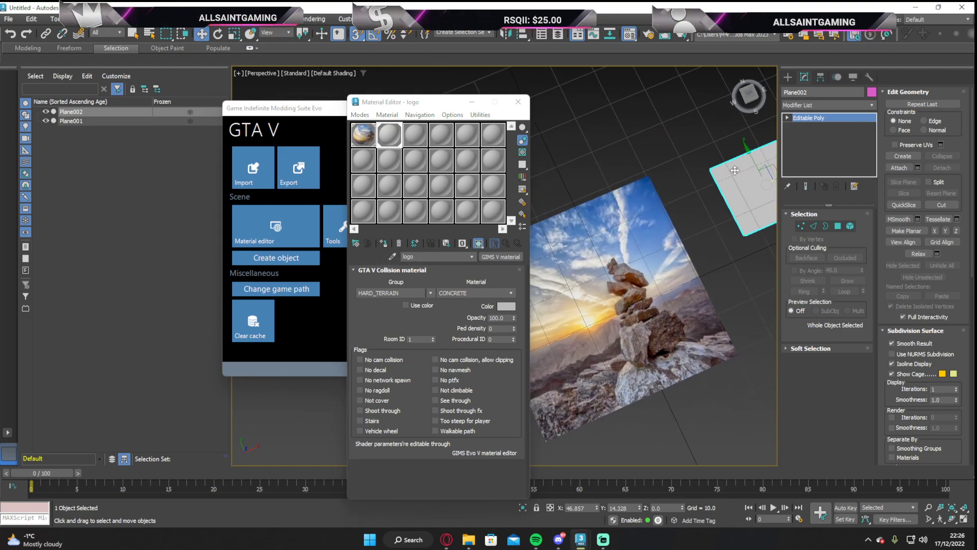
middle_click_drag(735, 171, 651, 196)
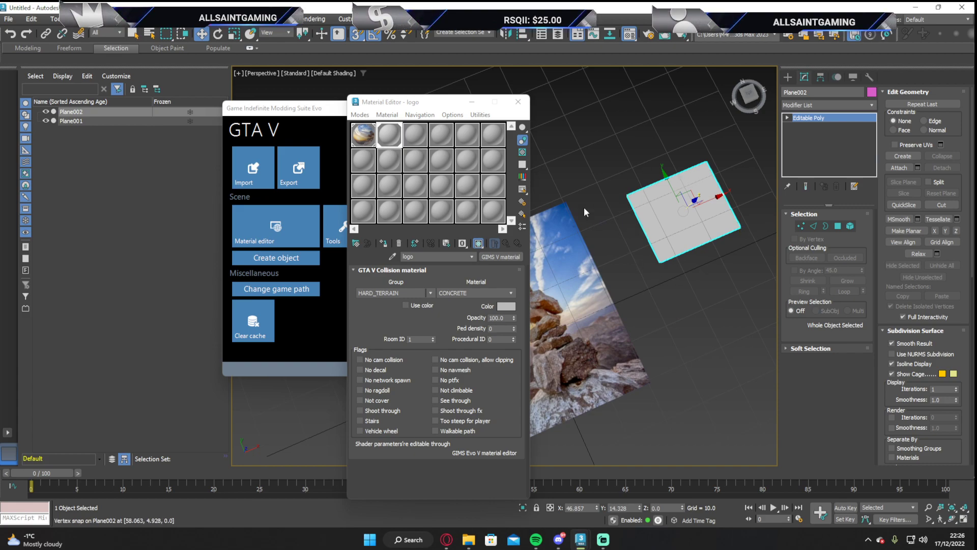
left_click(518, 102)
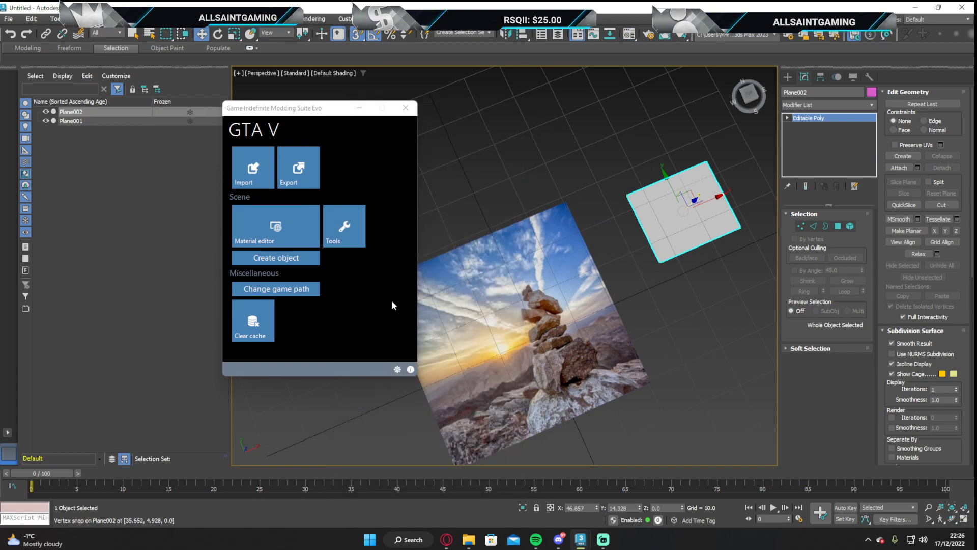
- In the GIMS V material editor, set the logo material's model shader to Decal with the decal parameter set
left_click_drag(254, 109, 176, 144)
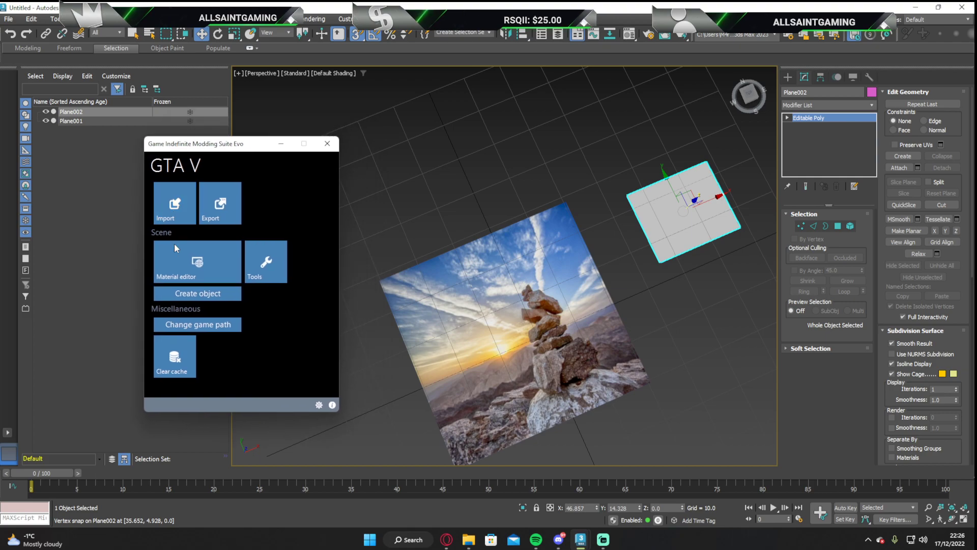
left_click(196, 257)
left_click(448, 168)
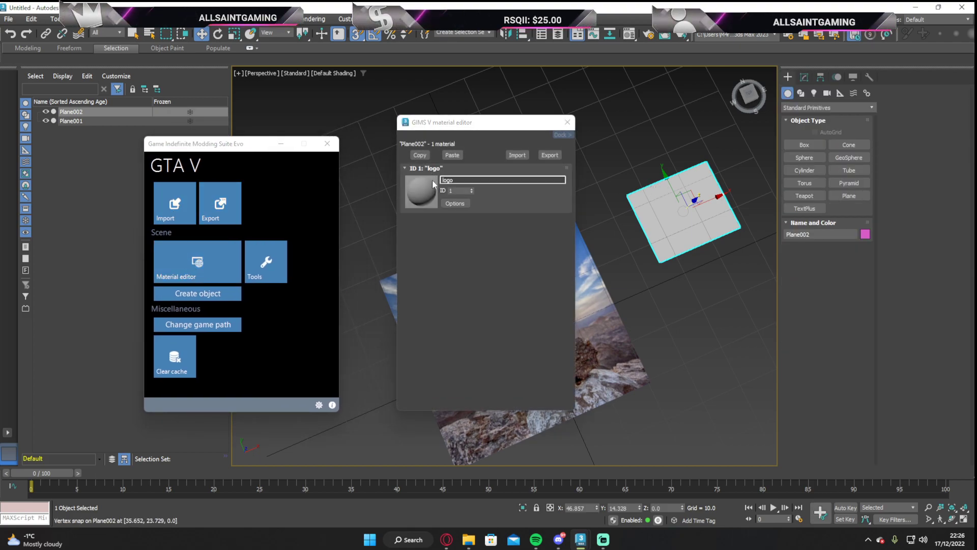
left_click(455, 203)
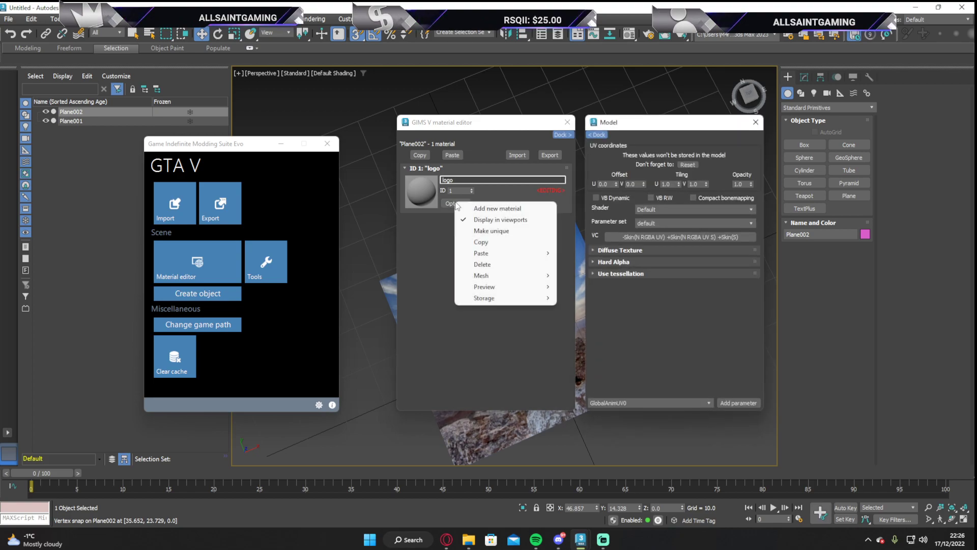
left_click(655, 210)
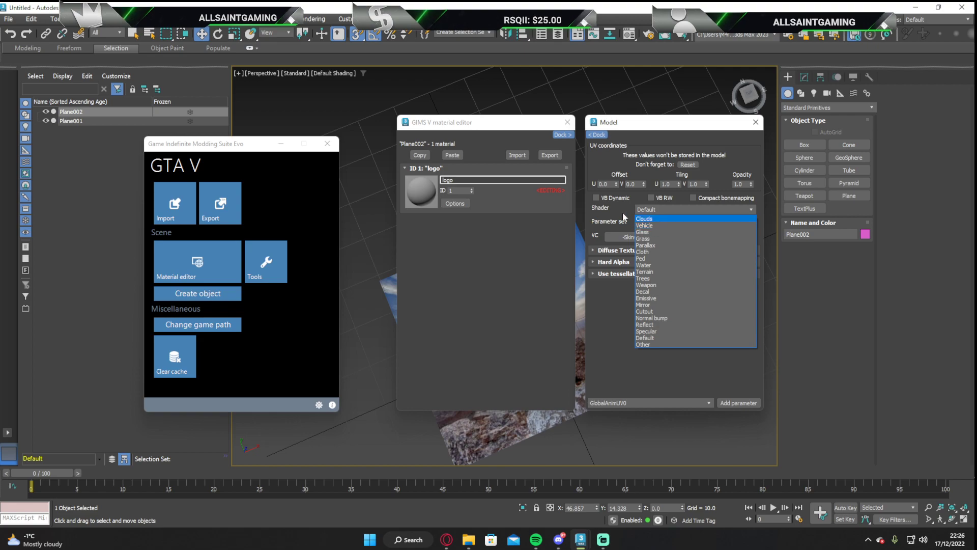
left_click(644, 292)
left_click(653, 224)
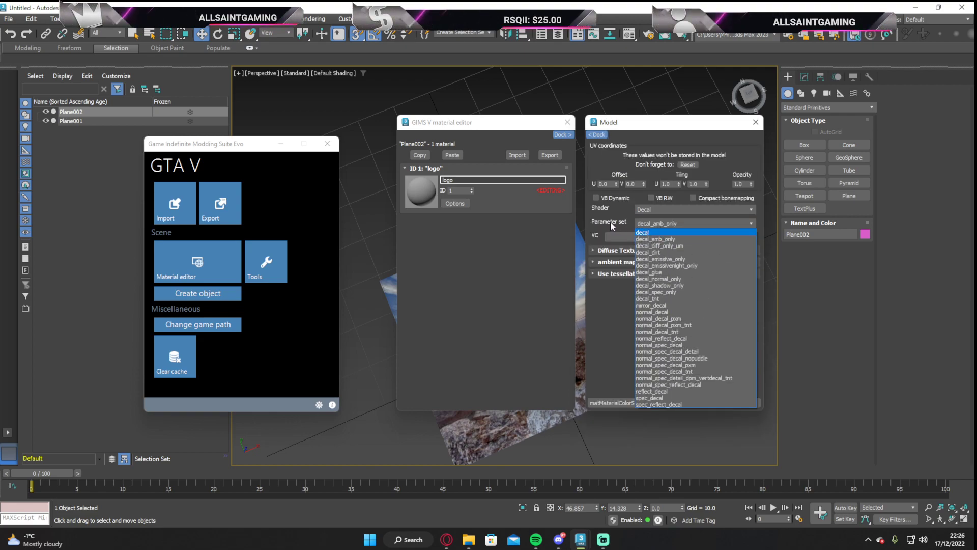
left_click(644, 233)
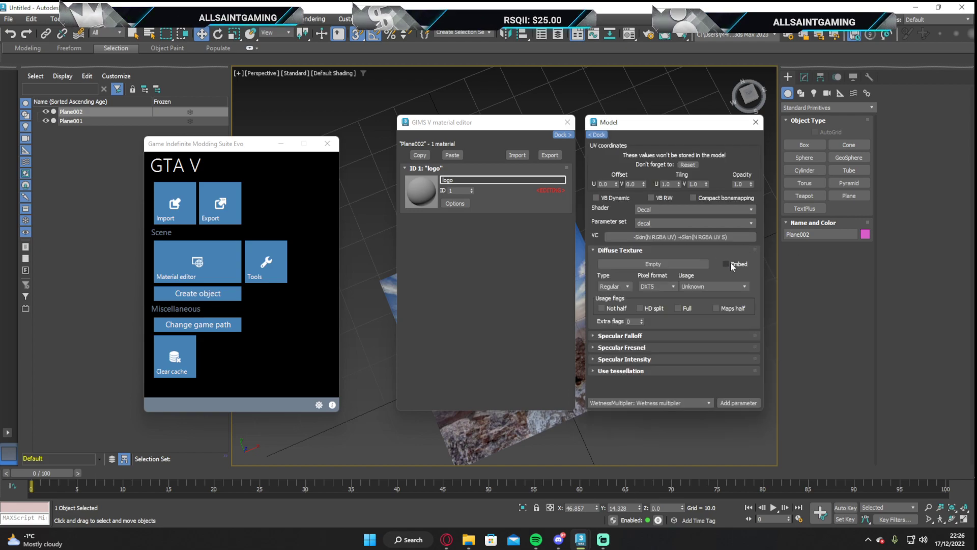
- Load bm customes.png as the logo material's embedded diffuse texture and close the GIMS material windows
left_click(692, 264)
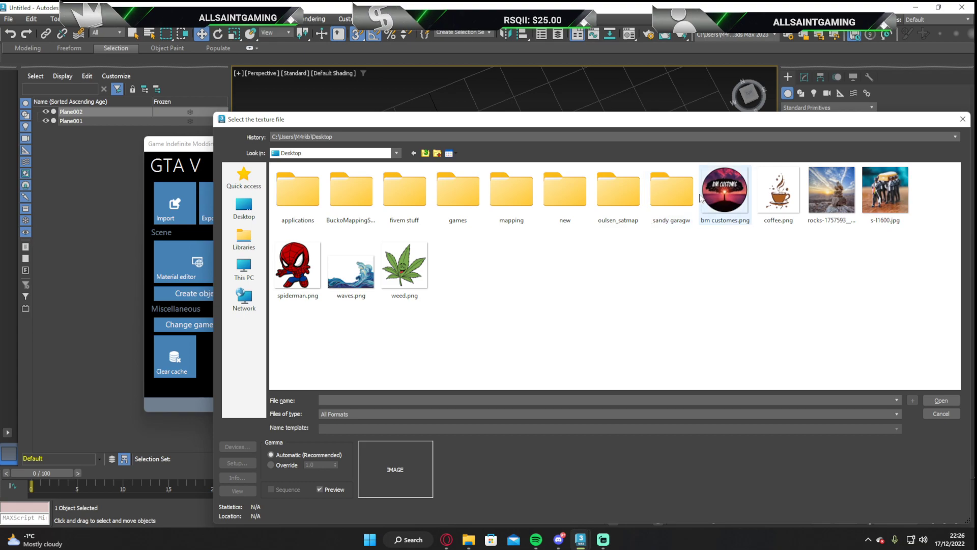
left_click(726, 199)
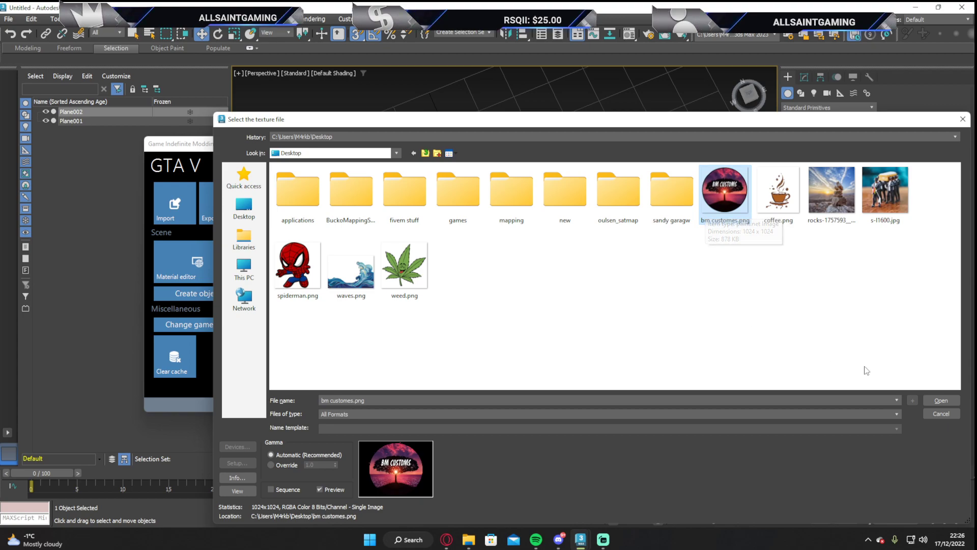
left_click(940, 400)
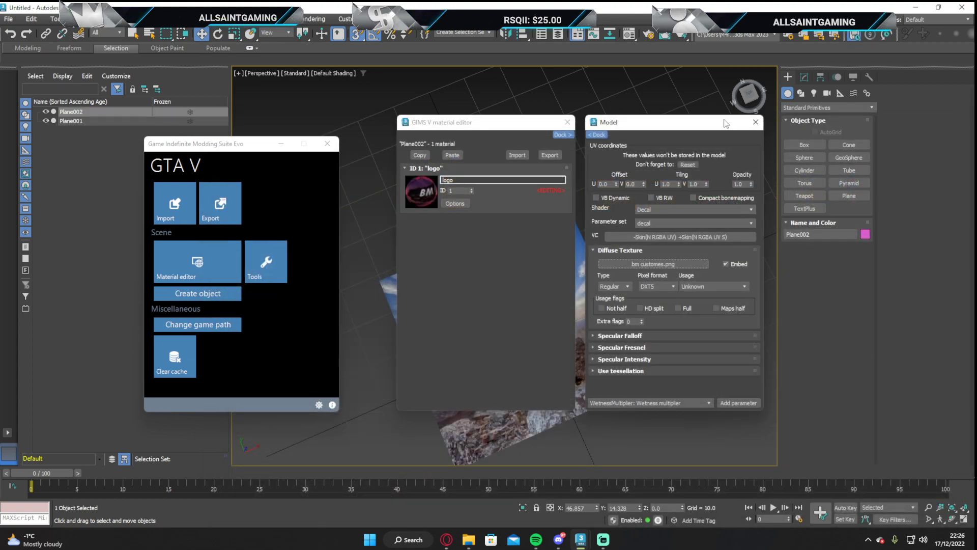
left_click(756, 122)
left_click(567, 123)
- Move the logo plane onto the sky area of the rock picture, at X about 4.1
scroll(667, 177, "up", 8)
middle_click_drag(667, 176, 590, 182)
scroll(585, 144, "down", 5)
left_click_drag(749, 96, 710, 66)
left_click_drag(636, 102, 674, 149)
scroll(614, 202, "down", 5)
scroll(615, 202, "up", 2)
left_click_drag(615, 202, 505, 288)
scroll(509, 277, "up", 4)
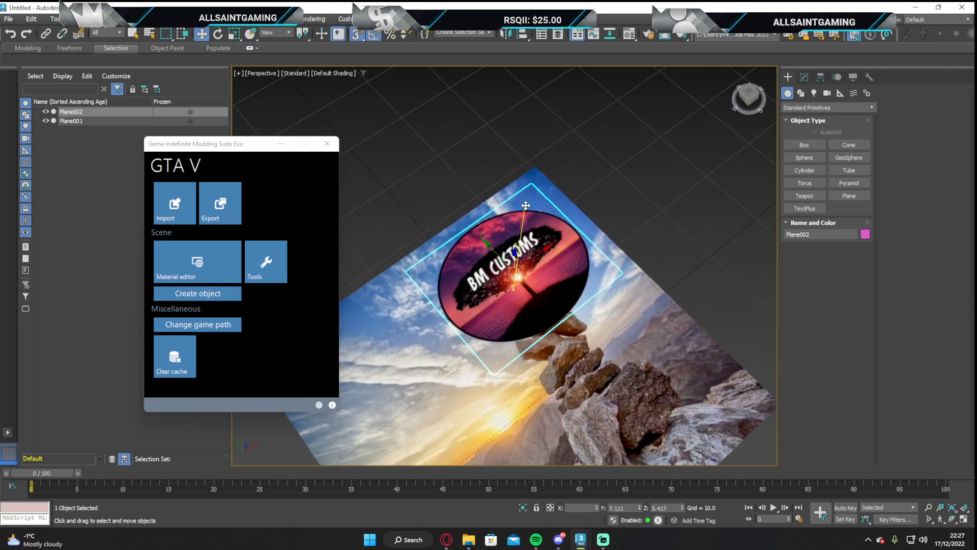
- Raise the logo plane slightly above the rock picture by setting its Z position to 0.01
middle_click_drag(524, 265, 558, 225)
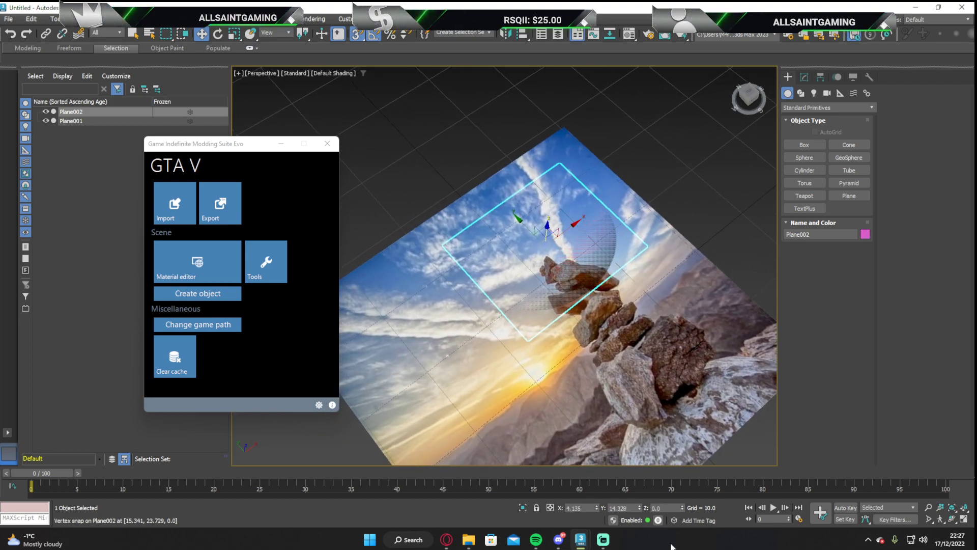
left_click_drag(748, 98, 612, 141)
scroll(562, 206, "up", 8)
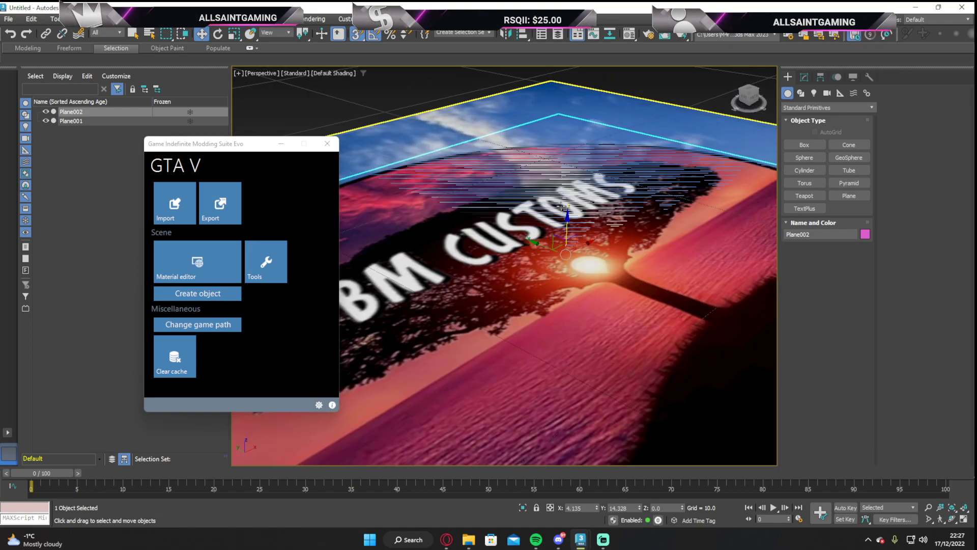
scroll(562, 206, "down", 3)
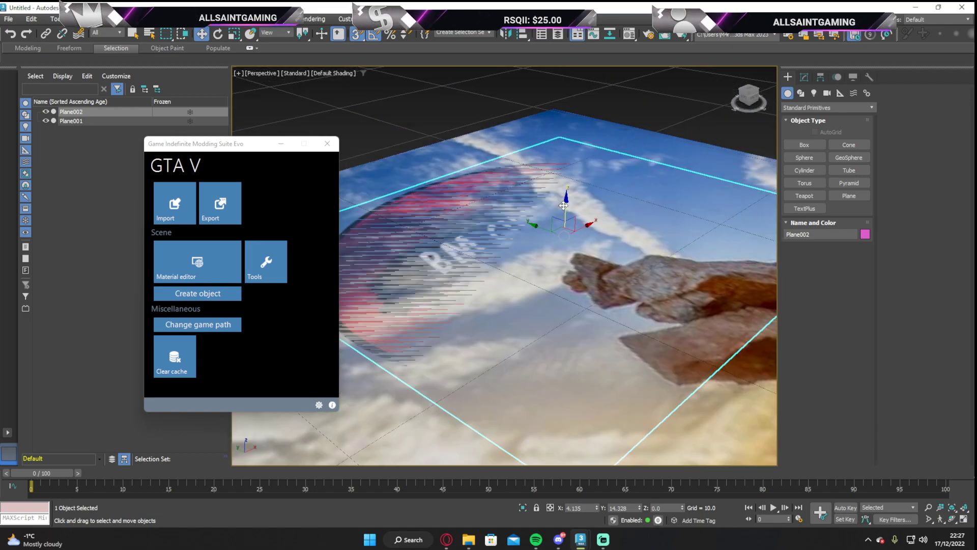
left_click(671, 507)
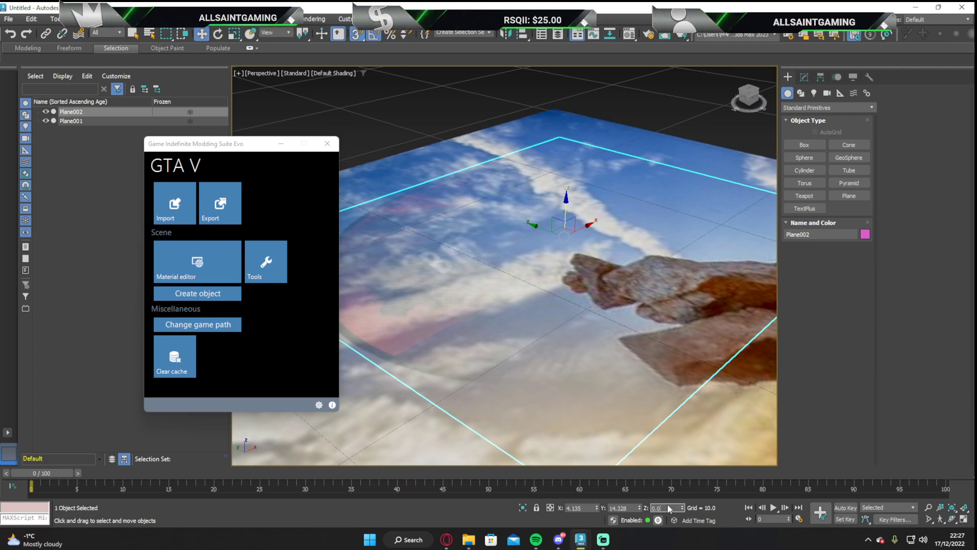
key("Return")
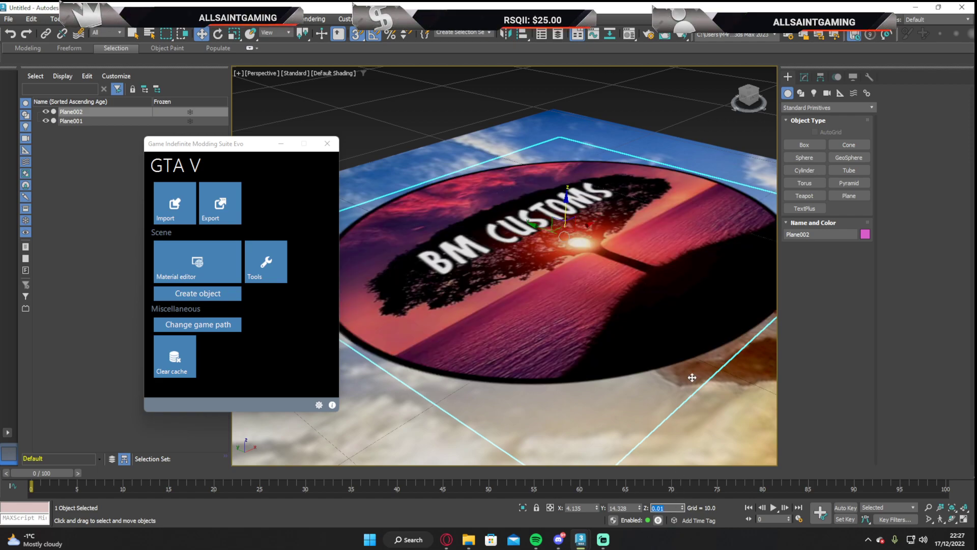
- Scale the logo plane down on top of the rock picture
left_click(744, 97)
middle_click_drag(736, 120, 512, 296)
scroll(511, 295, "down", 8)
left_click_drag(746, 106, 690, 159)
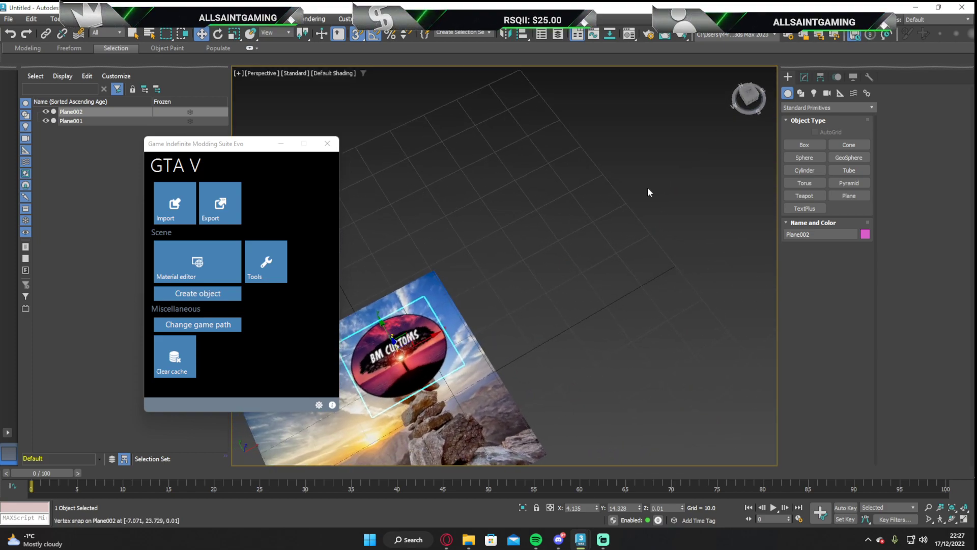
middle_click_drag(432, 351, 725, 133)
left_click_drag(748, 98, 621, 227)
scroll(557, 216, "up", 7)
middle_click_drag(558, 218, 582, 291)
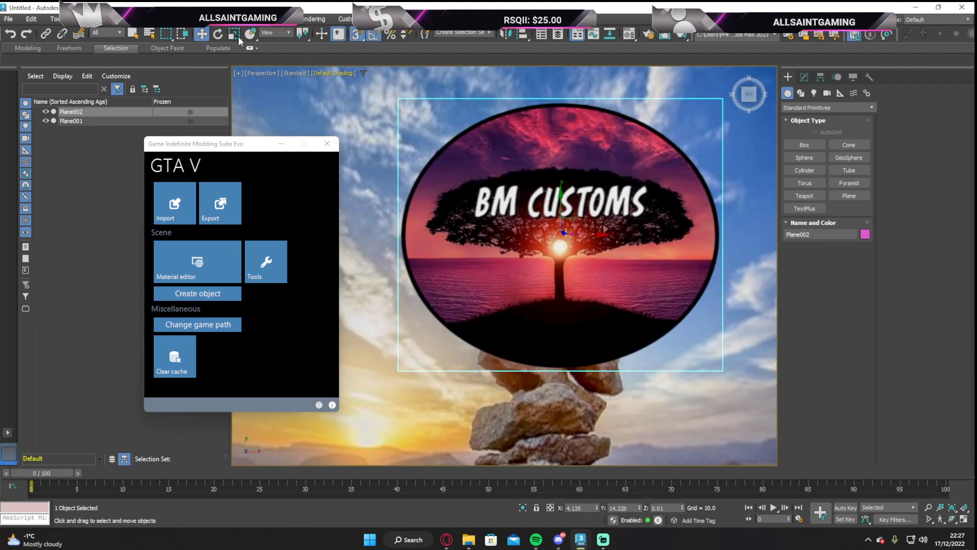
left_click(234, 34)
left_click_drag(570, 224, 546, 288)
- Rotate the logo plane slightly counterclockwise, place it in the rock picture's upper-left corner, and deselect it
middle_click_drag(583, 244, 619, 240)
left_click_drag(756, 85, 564, 195)
left_click(218, 34)
left_click(201, 34)
scroll(571, 217, "down", 5)
left_click_drag(585, 204, 476, 175)
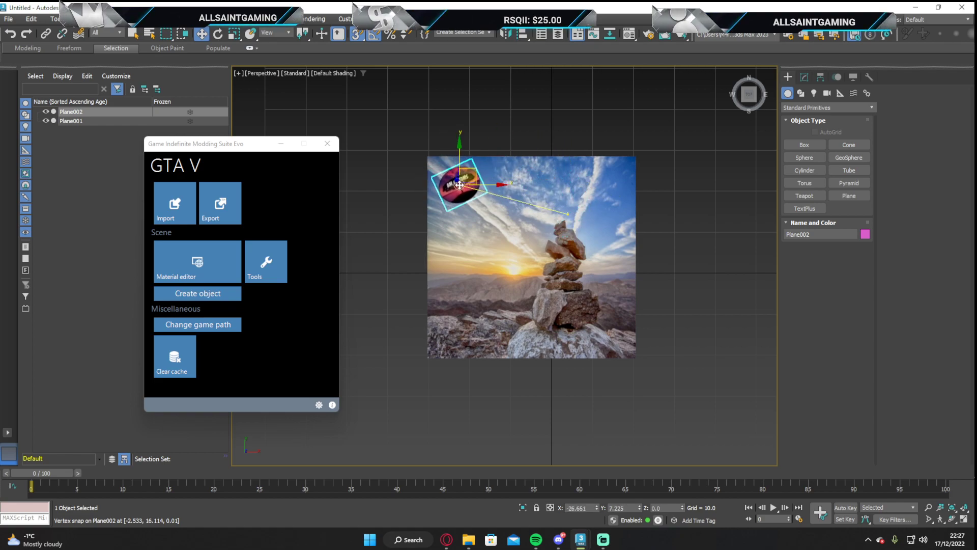
left_click(516, 153)
- Attach the logo plane to the rock picture plane, matching material IDs to material and condensing materials and IDs
left_click_drag(746, 95, 741, 97)
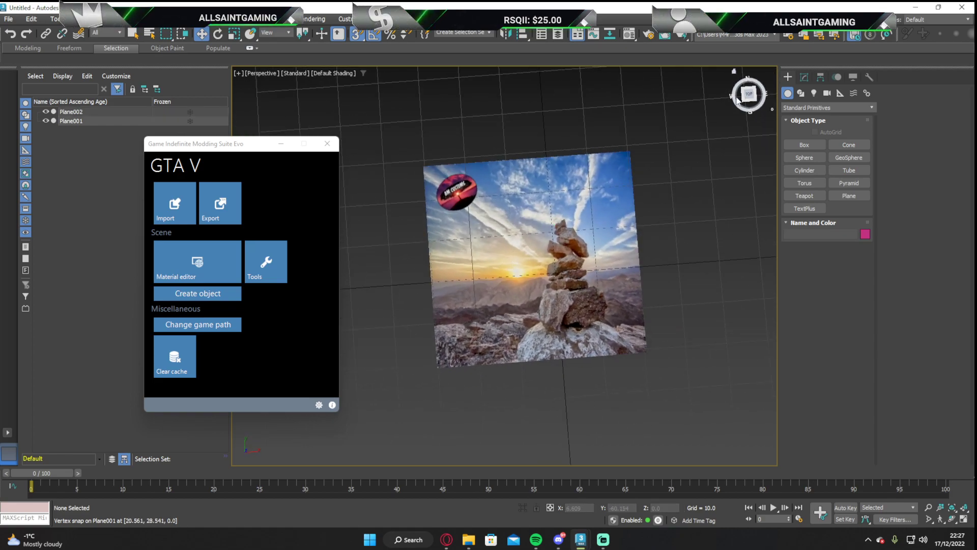
middle_click_drag(600, 214, 619, 197)
left_click(622, 198)
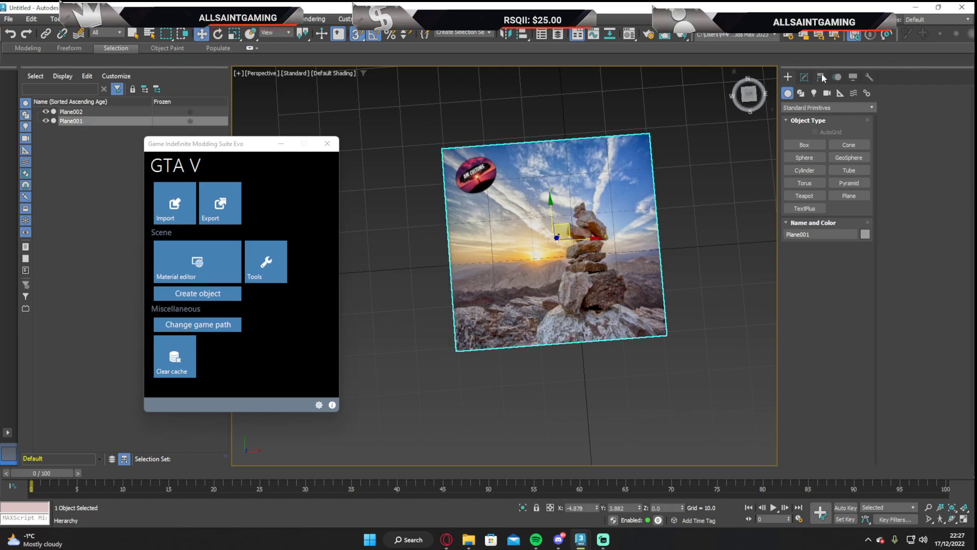
left_click(806, 78)
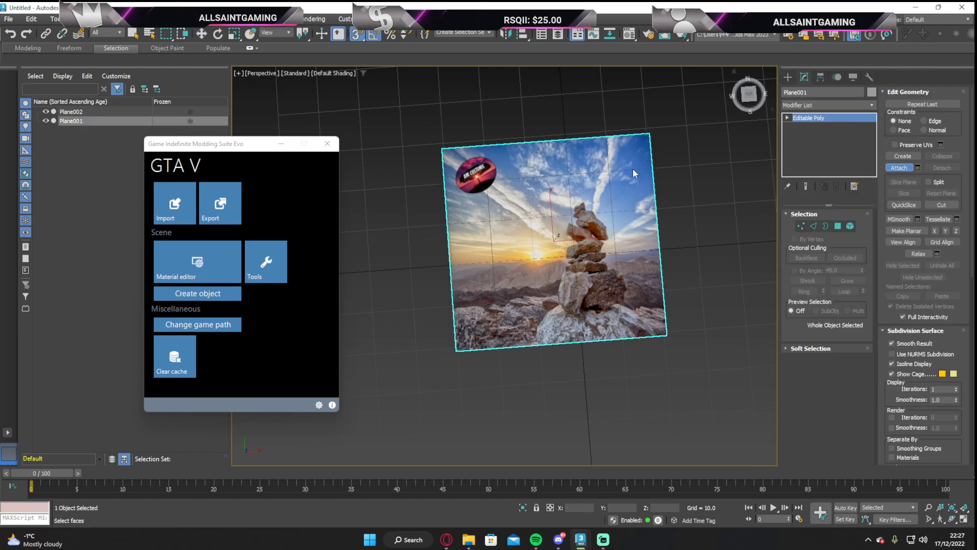
left_click(476, 174)
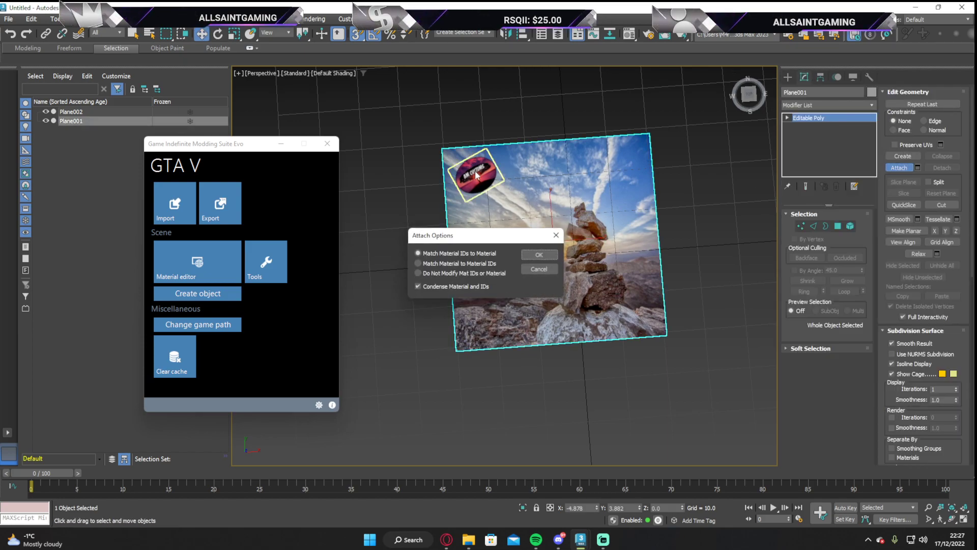
left_click(532, 256)
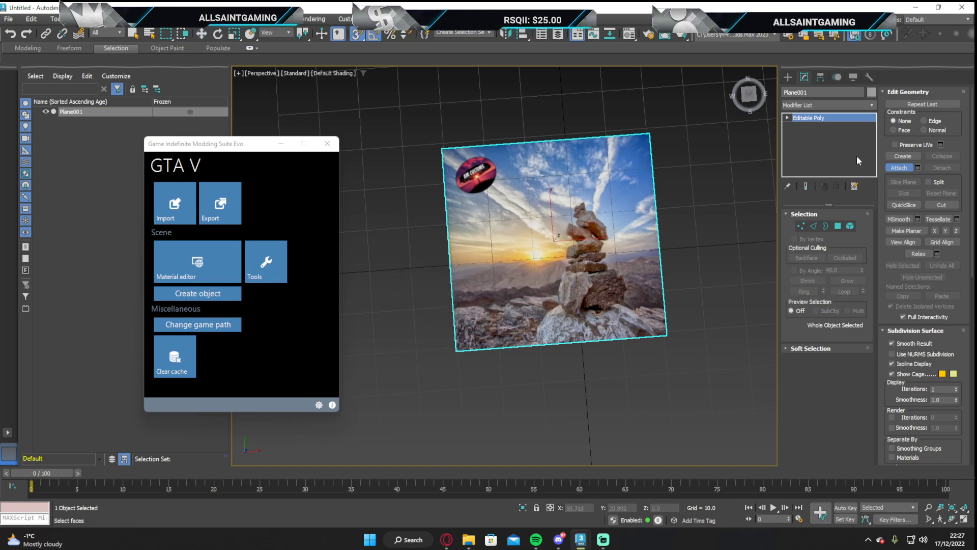
left_click(899, 167)
- Minimize the GIMS Evo window and rename the combined plane to bucko_test
left_click_drag(764, 95, 748, 107)
scroll(497, 226, "up", 8)
scroll(498, 226, "down", 10)
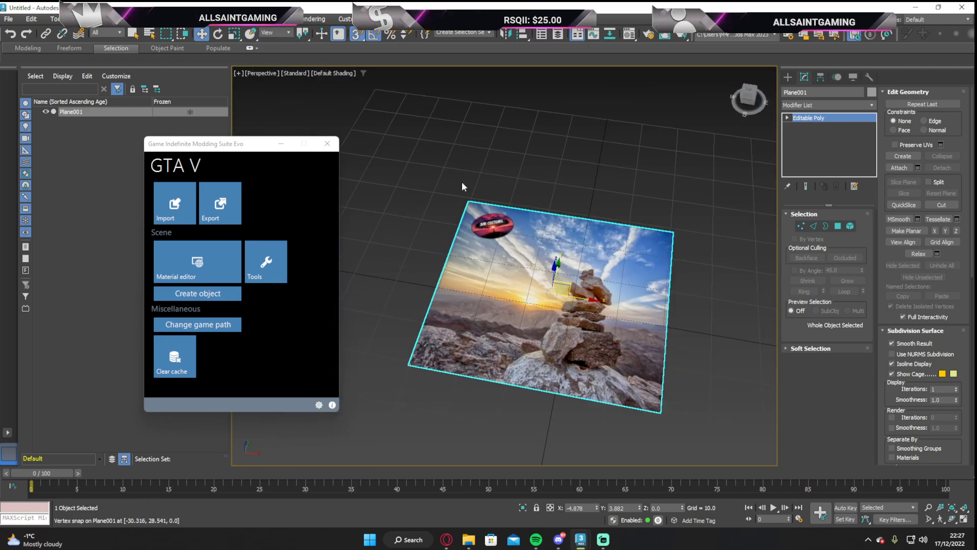
left_click(281, 143)
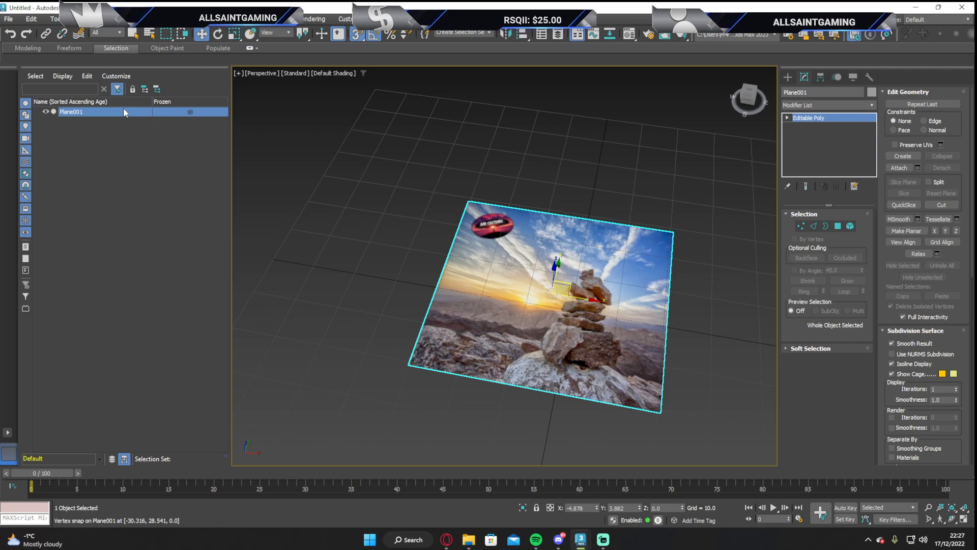
left_click(123, 108)
key("BackSpace")
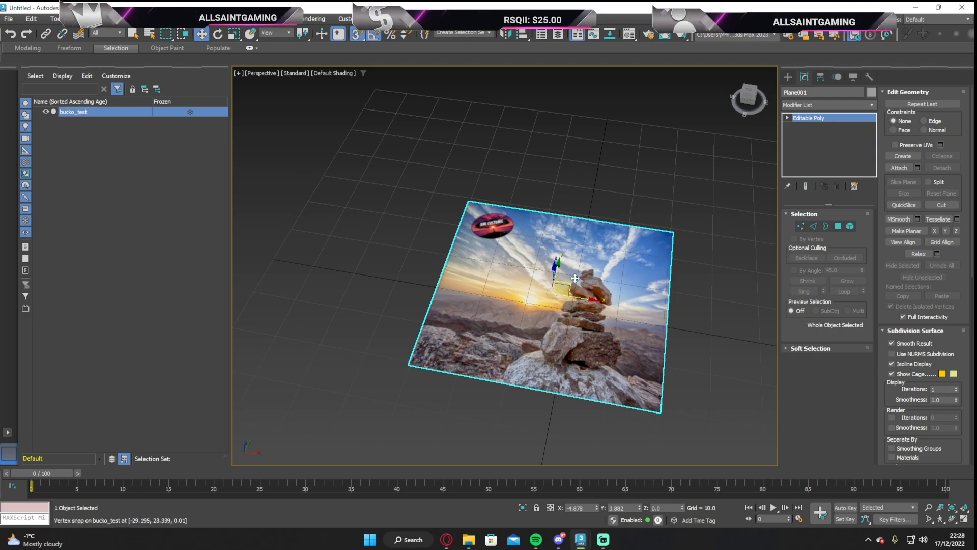
- Reset the combined plane's X and Y position to 0
right_click(596, 507)
right_click(637, 507)
left_click(639, 507)
right_click(638, 509)
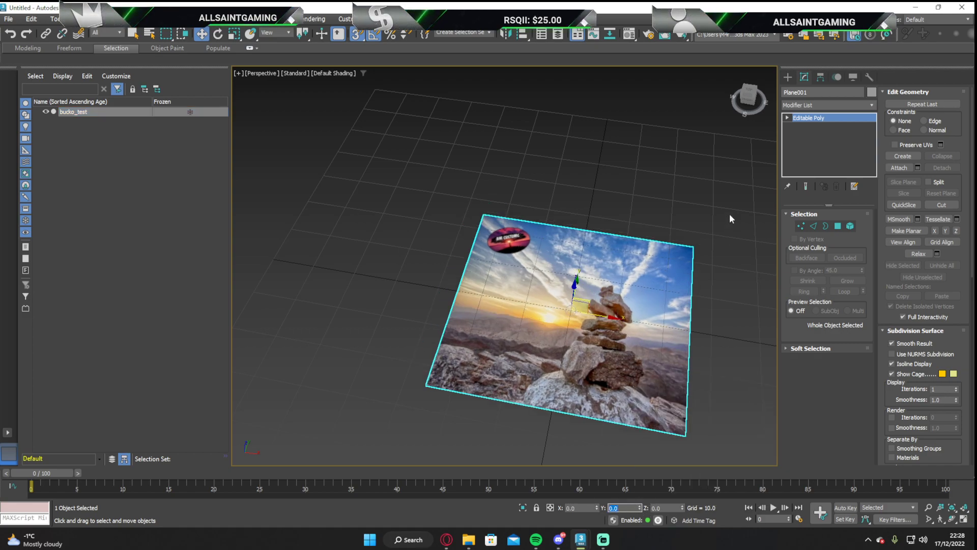
- Create a GIMS Evo model from the combined plane using GTA V Map Scripts and rename the model helper to bucko_test
mouse_move(751, 99)
left_mouse_down()
mouse_move(749, 71)
mouse_move(734, 94)
left_mouse_up()
left_click(870, 77)
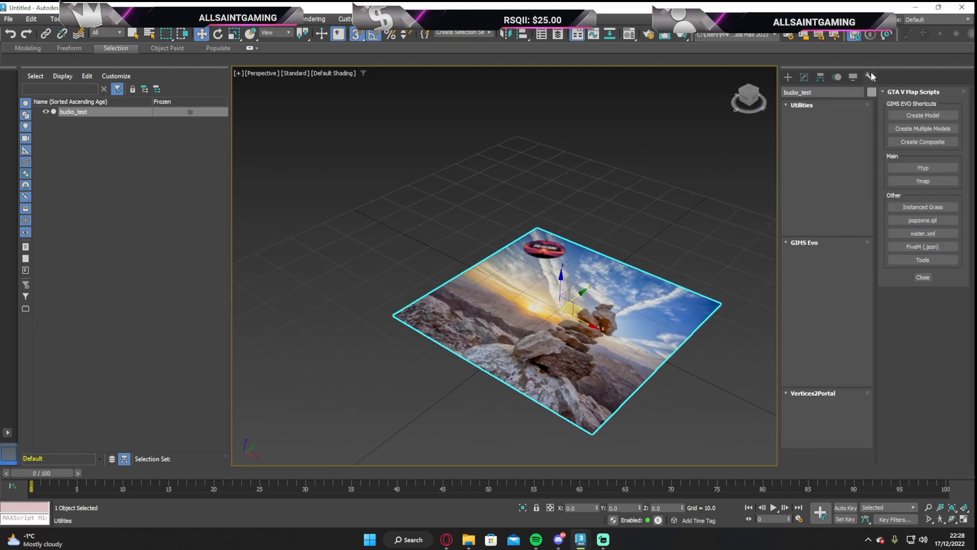
left_click(922, 115)
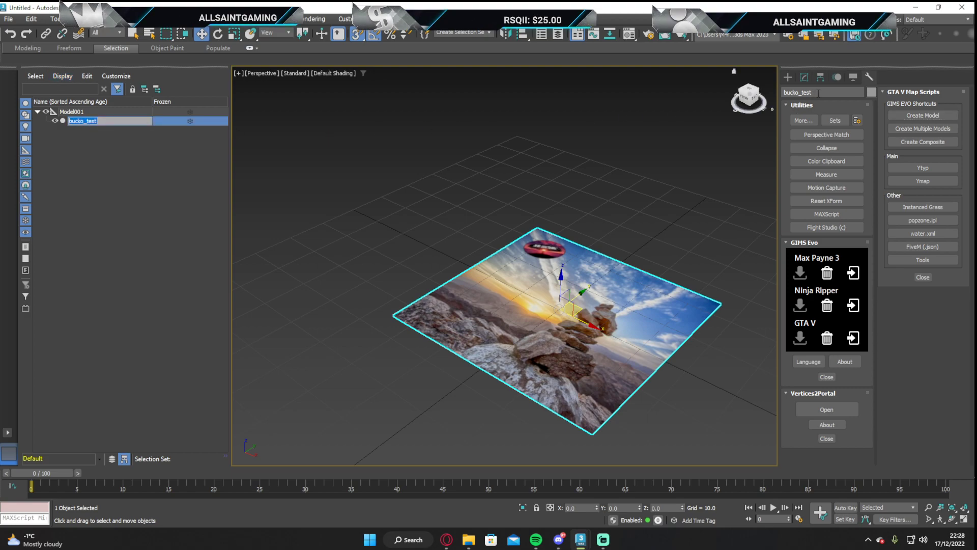
left_click(72, 112)
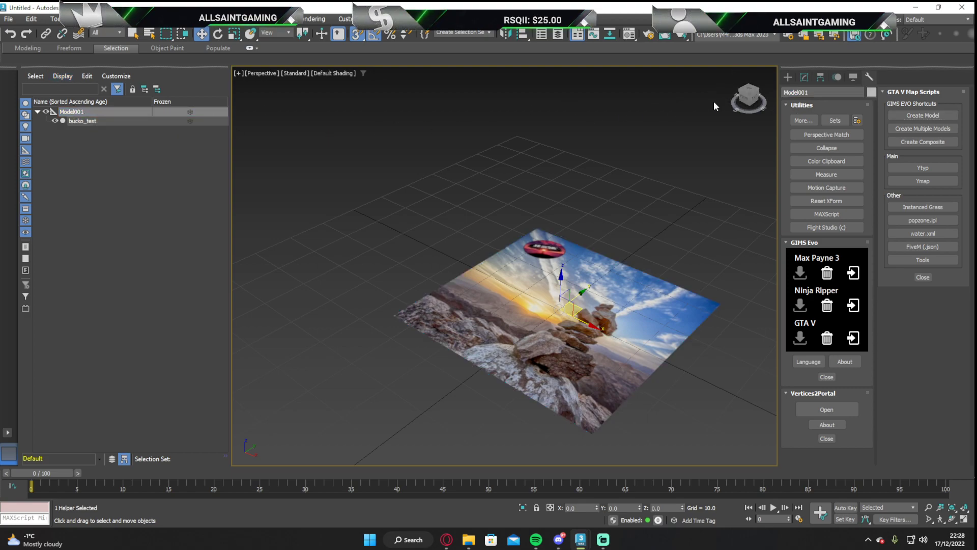
left_click(87, 124)
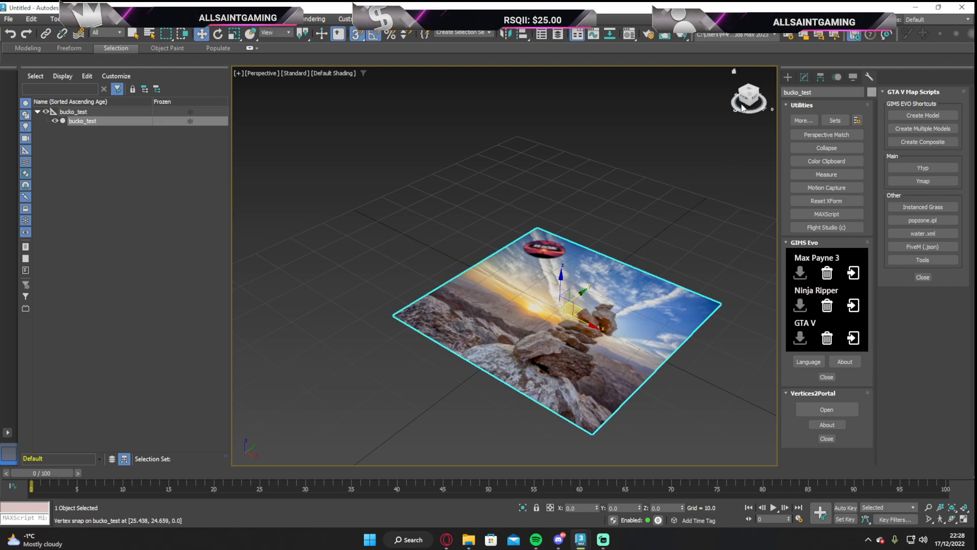
- Select the bucko_test model helper and start a GIMS Evo GTA V export with the Desktop as the export location
left_click_drag(742, 110, 749, 108)
left_click(805, 77)
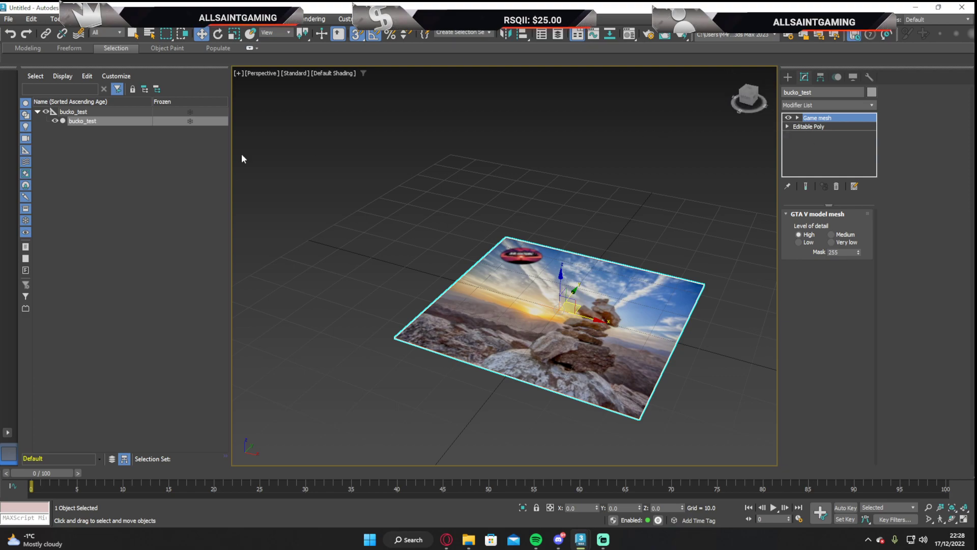
left_click(106, 112)
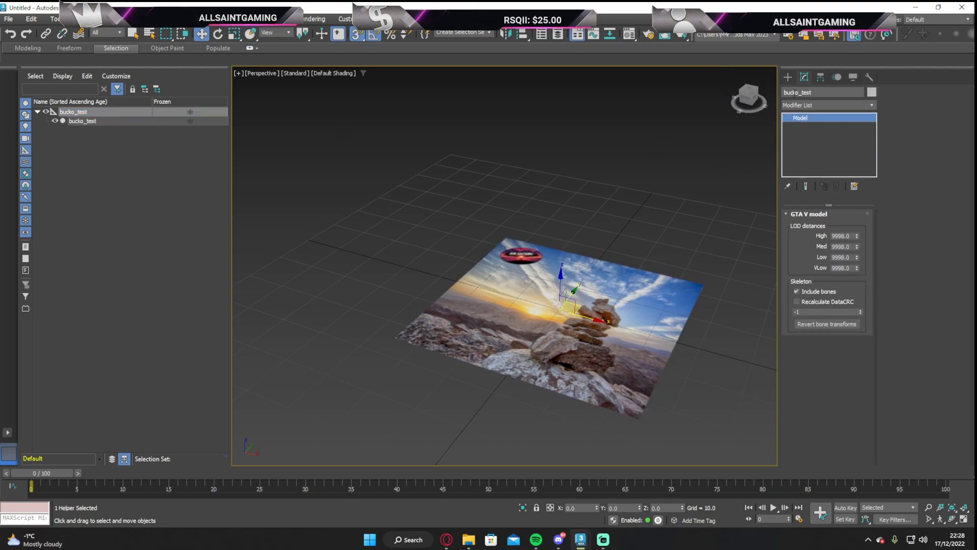
left_click(580, 540)
left_click(633, 489)
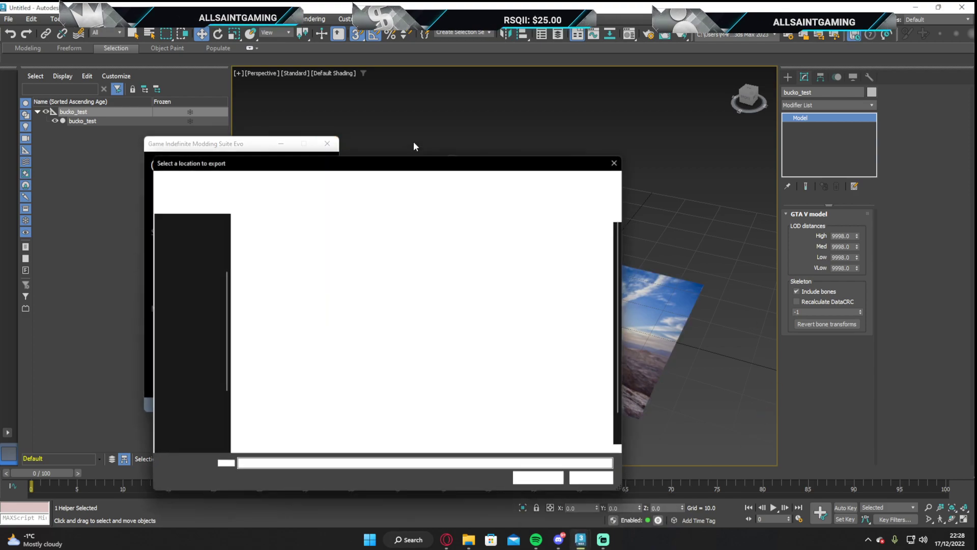
left_click_drag(294, 161, 378, 119)
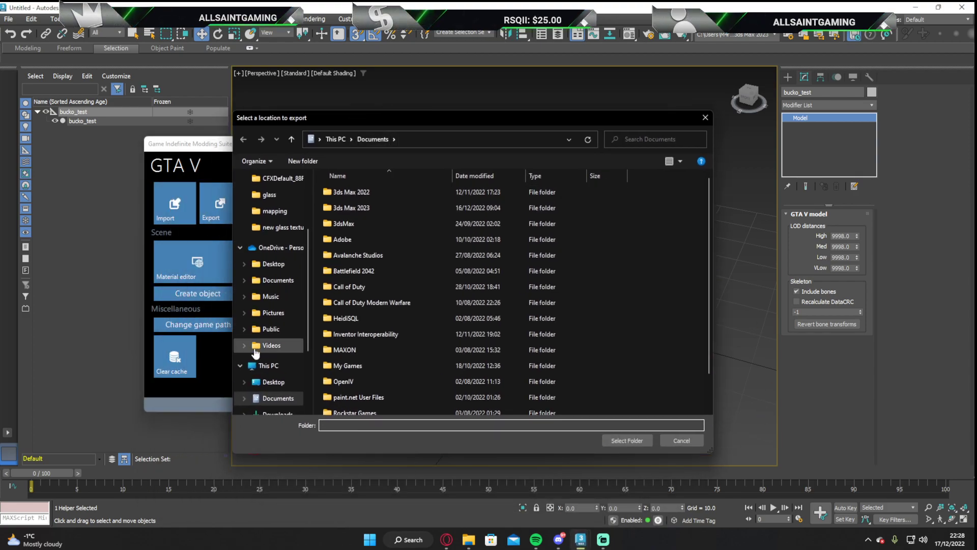
left_click(269, 382)
left_click(623, 440)
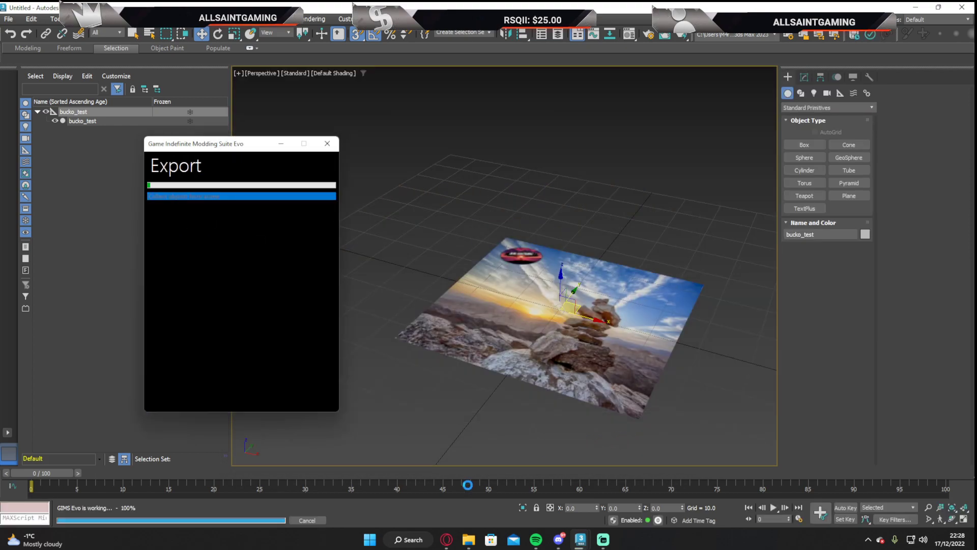
- Launch OpenIV, continue the GIMS Evo export with the bucko_test model selected, and load Grand Theft Auto V for Windows in OpenIV
left_click(405, 540)
type("openiv")
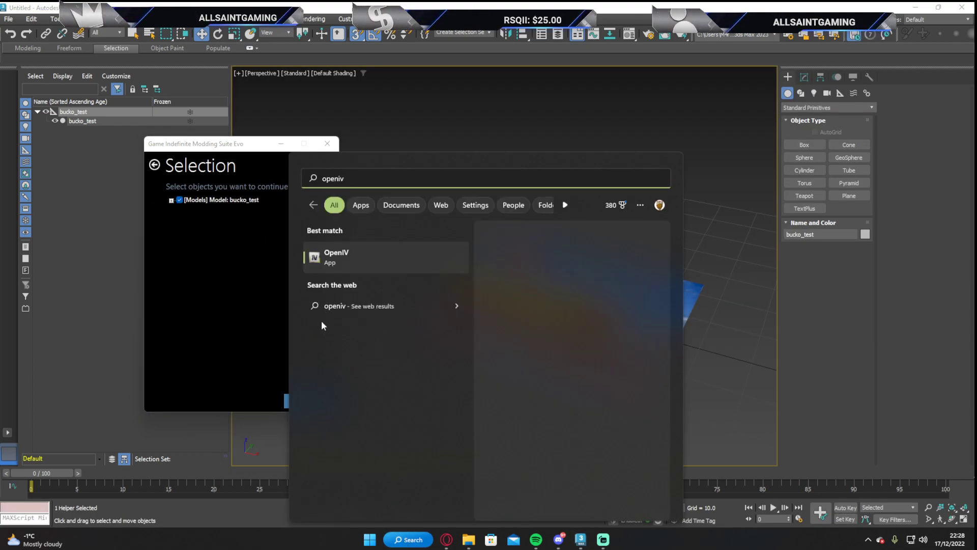
left_click(337, 261)
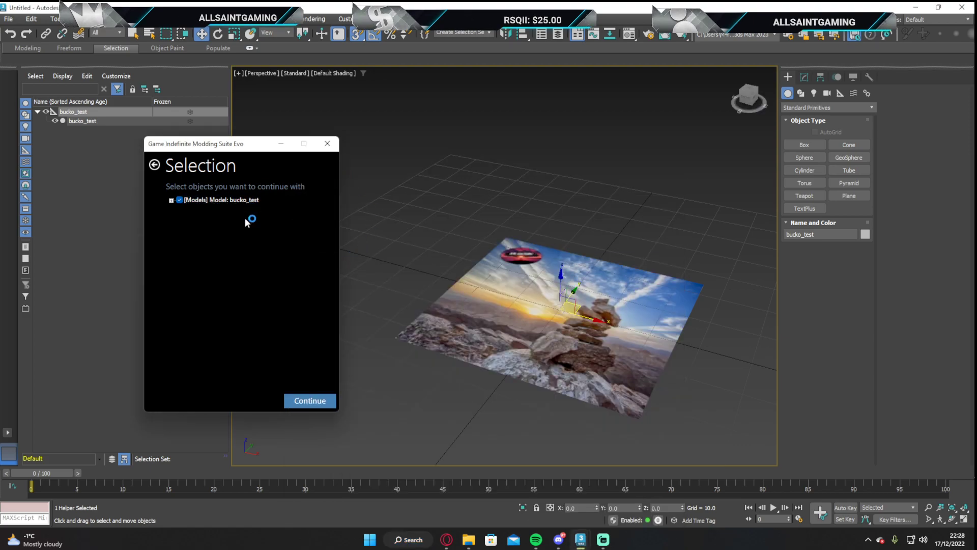
left_click(310, 402)
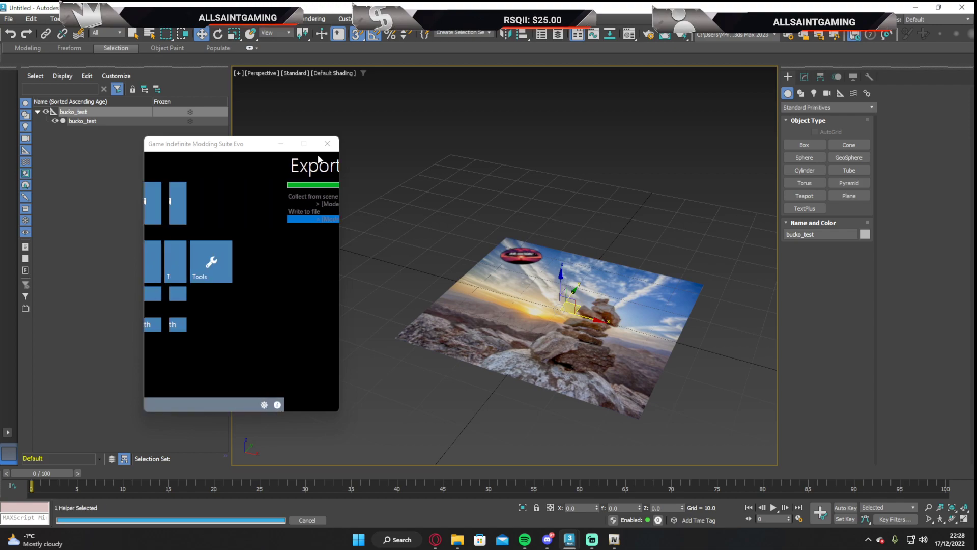
left_click(914, 8)
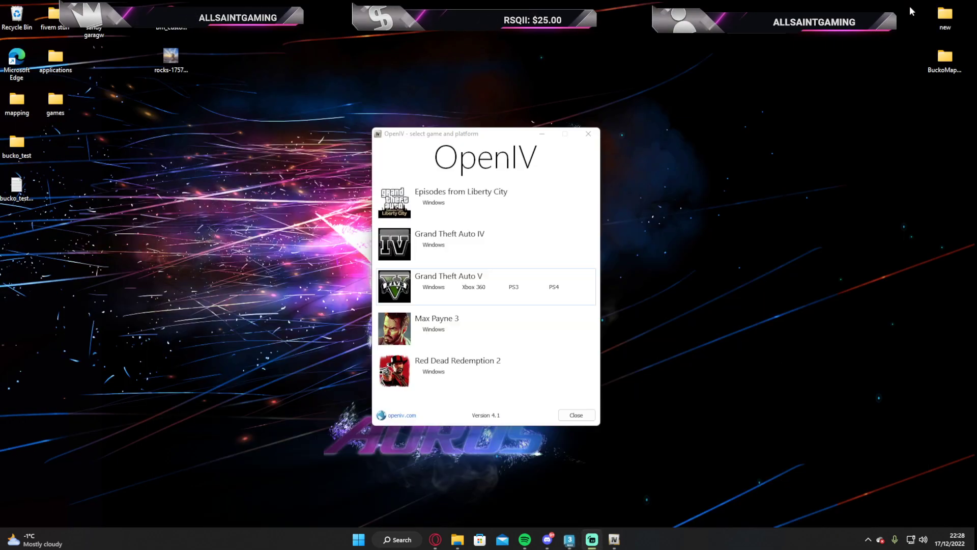
left_click(434, 286)
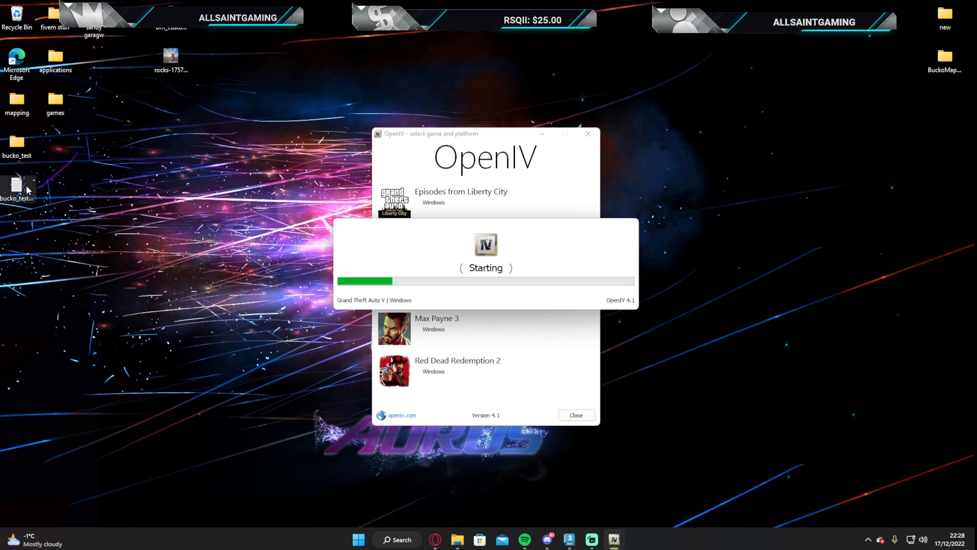
- Move the exported bucko_test file and folder clear of the other desktop icons and check the folder's contents
left_click_drag(17, 187, 133, 232)
left_click_drag(17, 145, 128, 193)
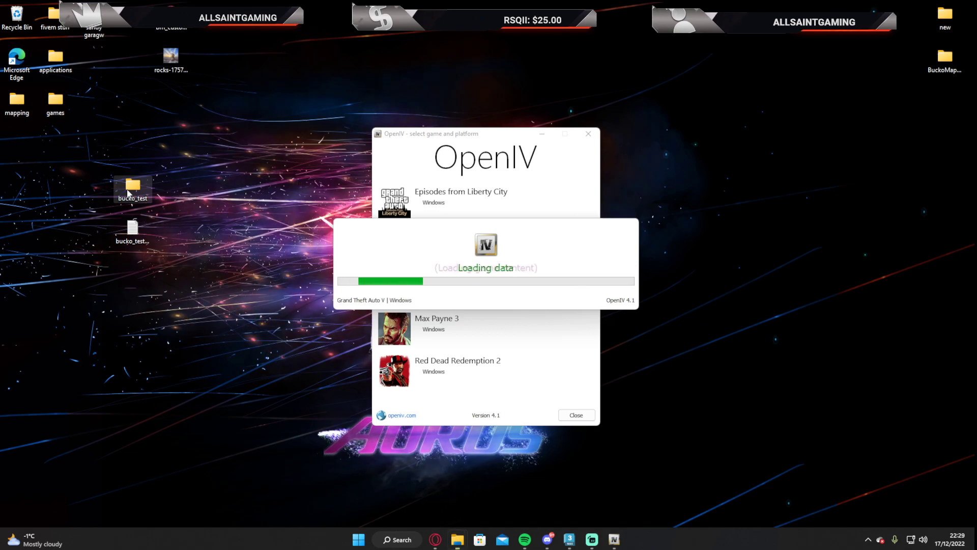
double_click(128, 192)
left_click_drag(884, 398, 835, 393)
left_click(833, 392)
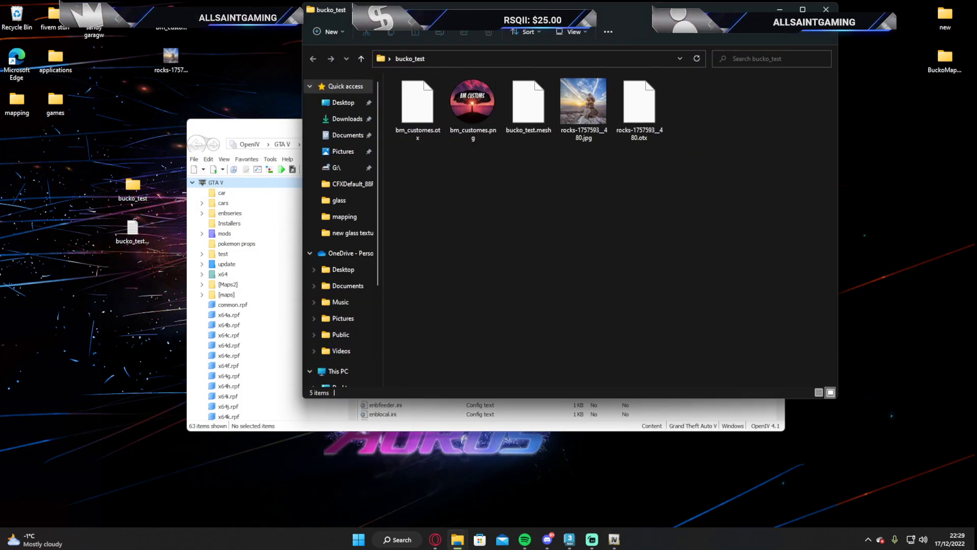
left_click(826, 9)
- Turn on edit mode in OpenIV and accept automatic saving of changes
right_click(722, 233)
left_click(651, 145)
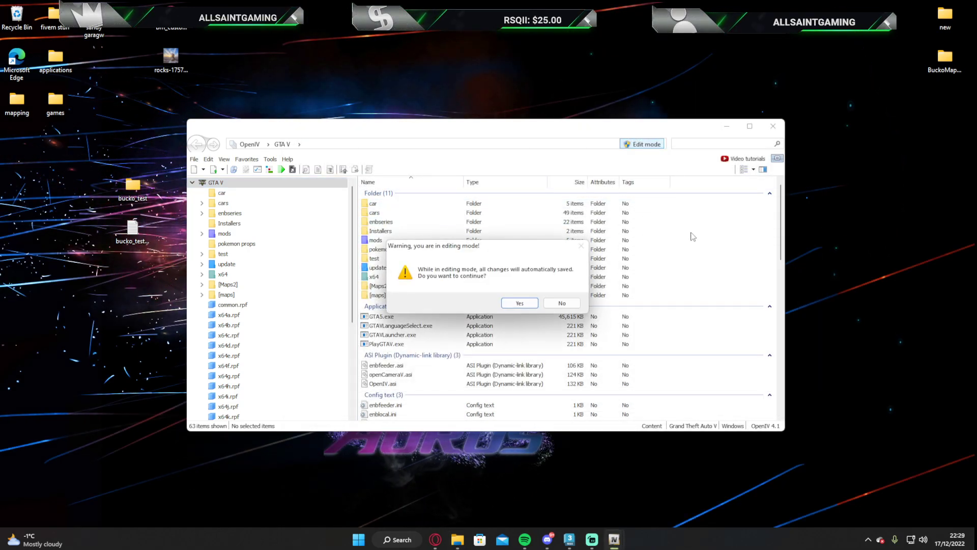
left_click(520, 302)
- Create a new folder named bucko_test in the GTA V root directory and open it
right_click(688, 243)
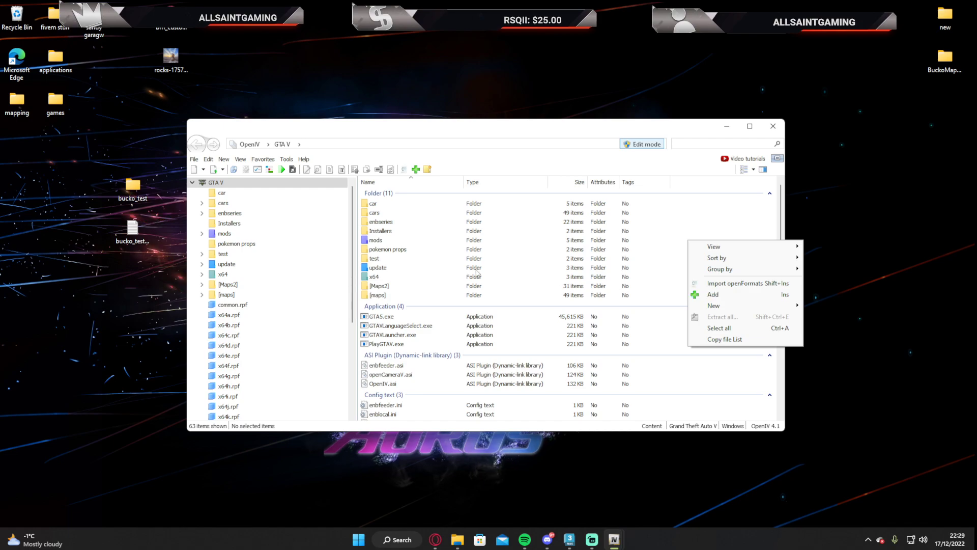
mouse_move(717, 306)
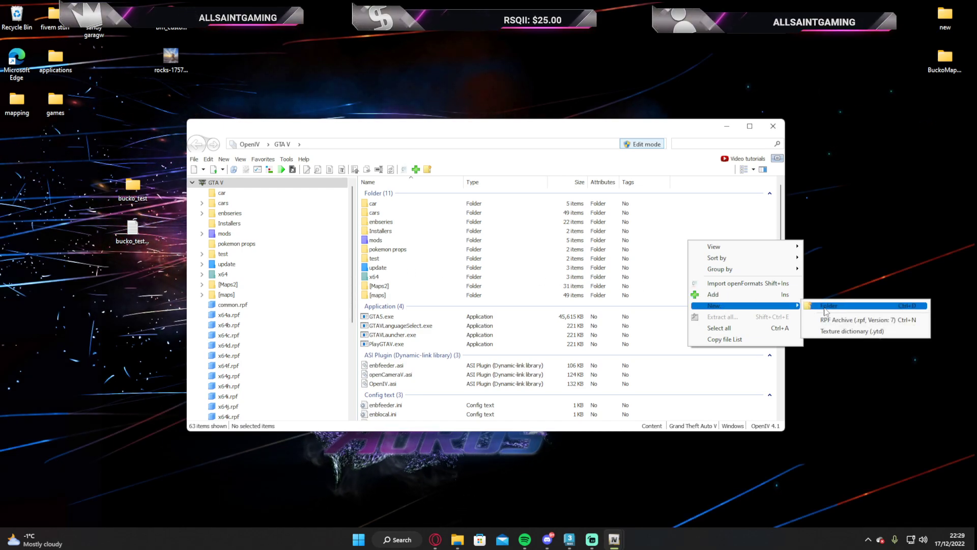
left_click(827, 306)
type("bucko_")
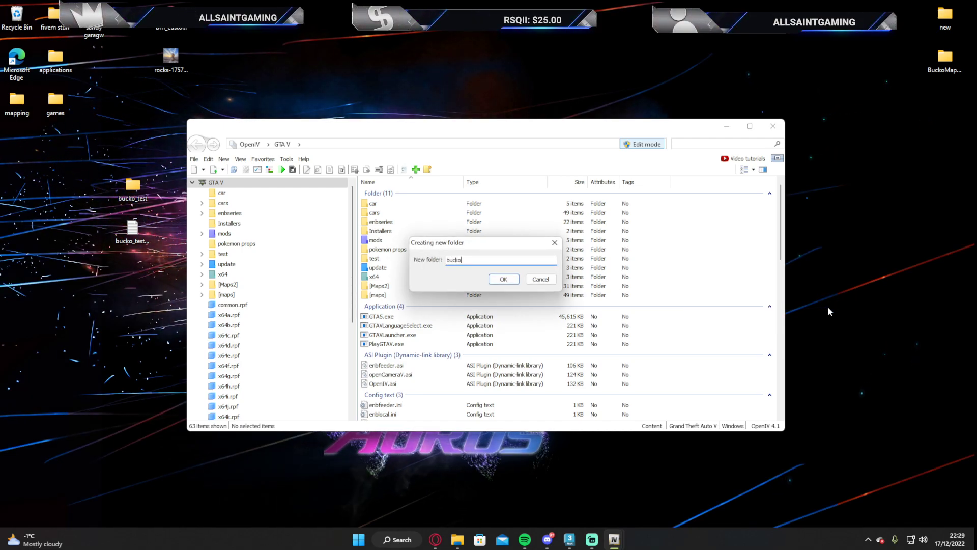
type("teas")
key("BackSpace")
key("BackSpace")
type("st")
key("Return")
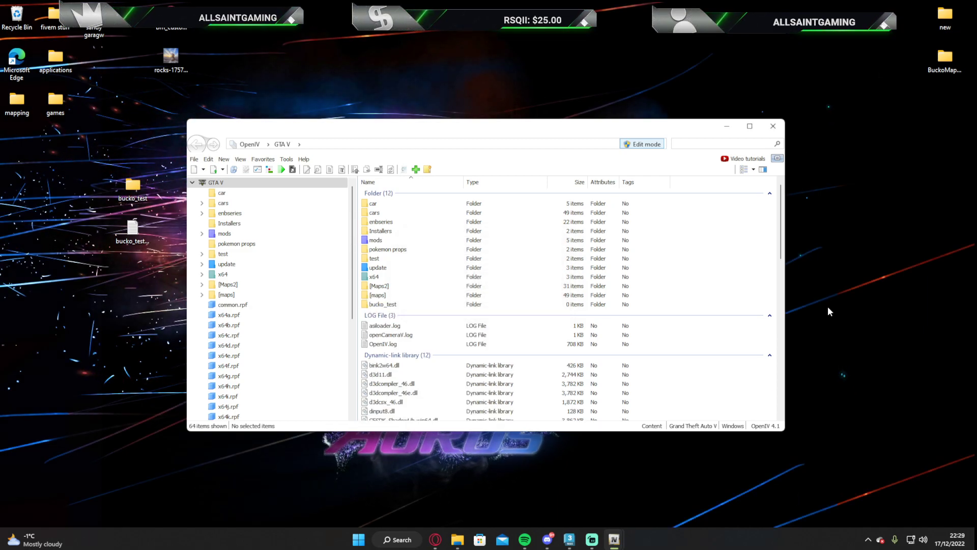
double_click(387, 305)
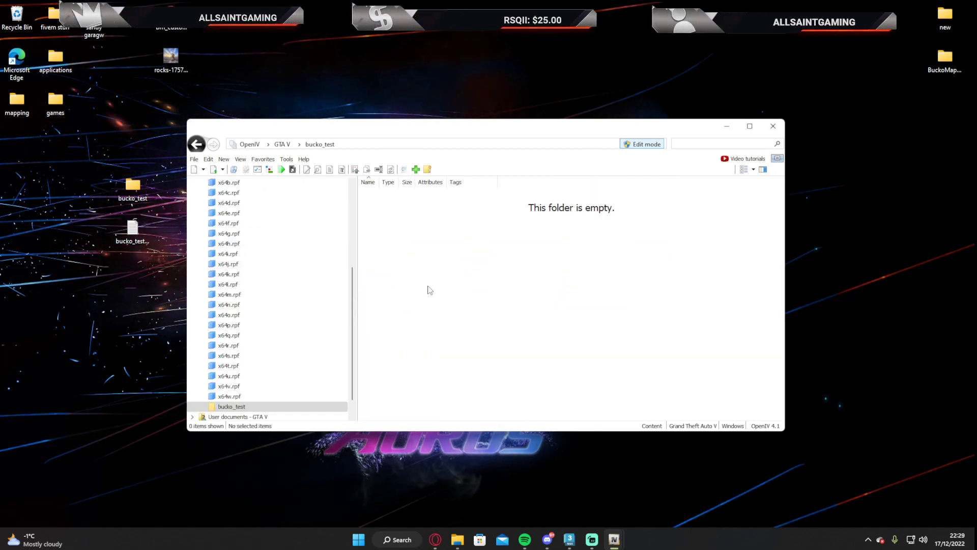
- Rearrange the OpenIV window and the desktop bucko_test folder, and import bucko_test.odr into the empty OpenIV folder
left_click_drag(464, 132, 498, 81)
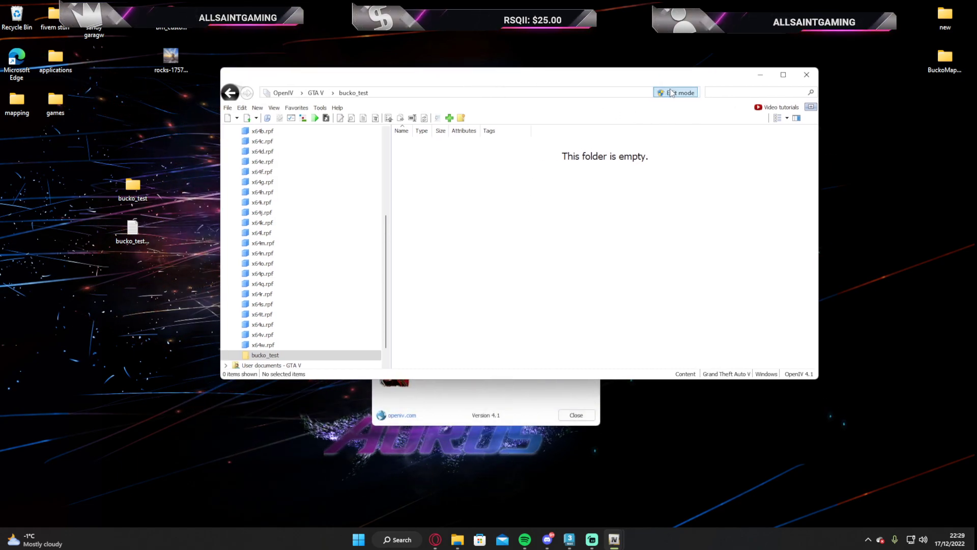
left_click(133, 239)
left_click(127, 197, "ctrl")
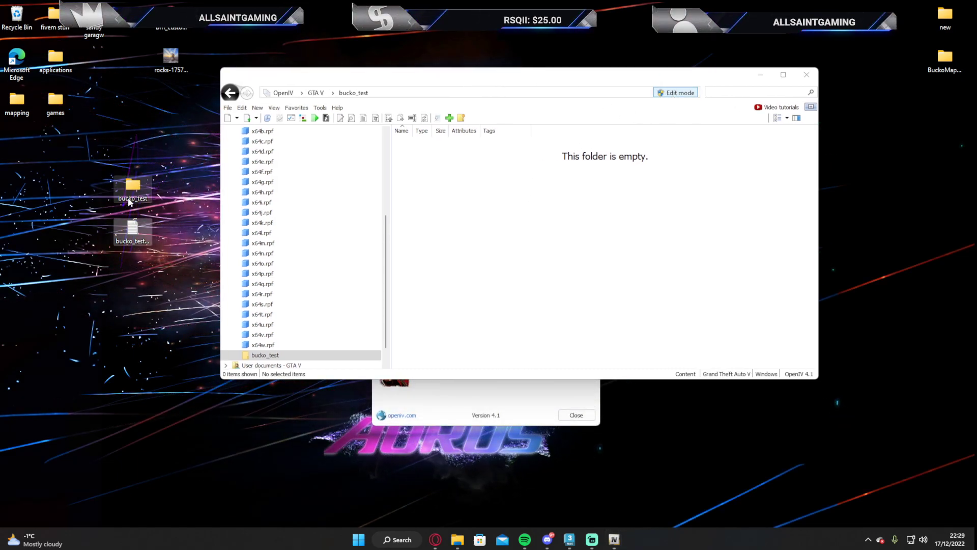
left_click(119, 285)
left_click_drag(141, 185, 134, 129)
left_click(157, 116)
left_click_drag(133, 229, 595, 229)
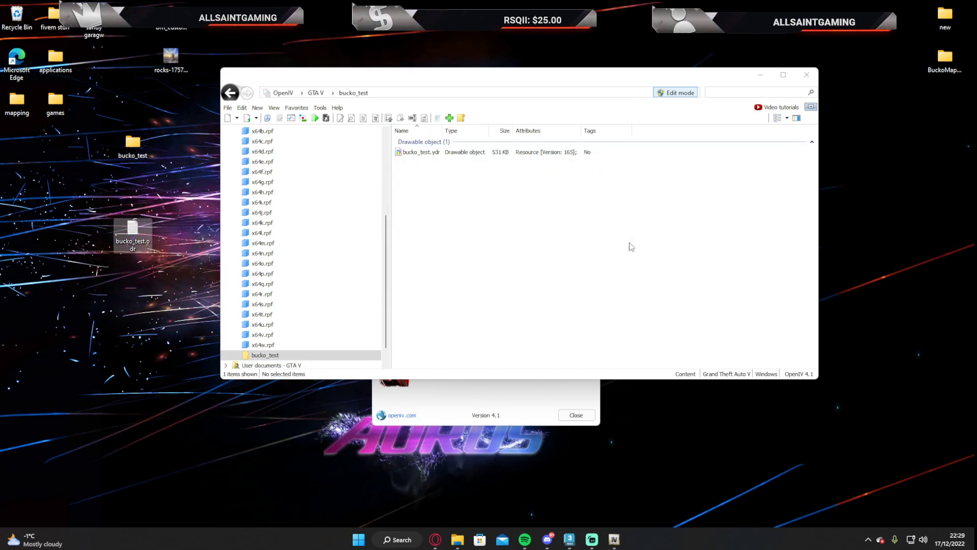
- Preview the imported bucko_test.ydr model and examine its embedded textures
left_click(448, 152)
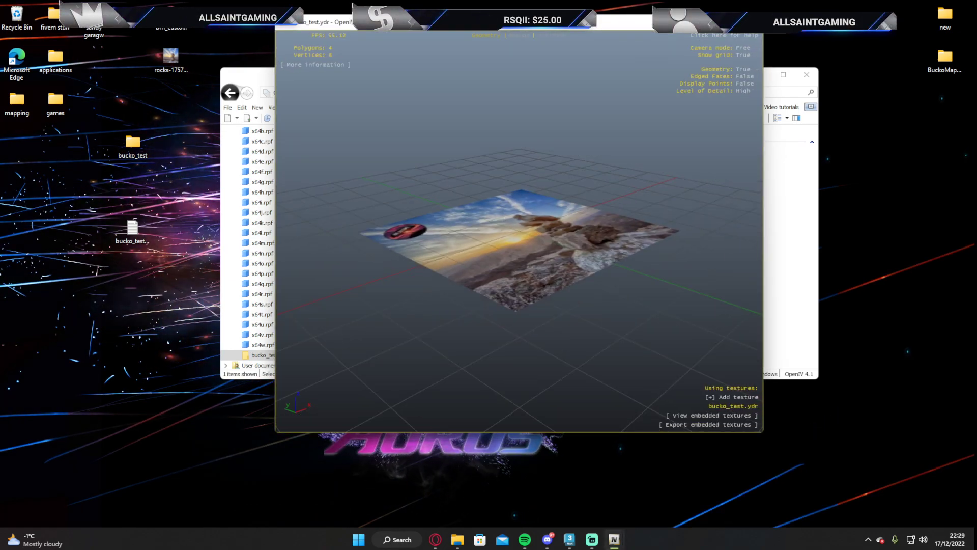
left_click(705, 414)
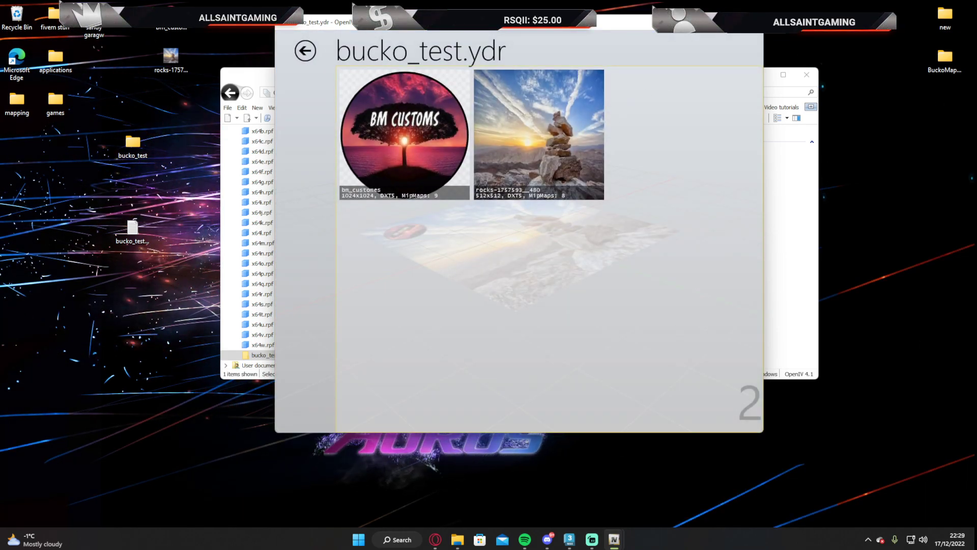
left_click(751, 22)
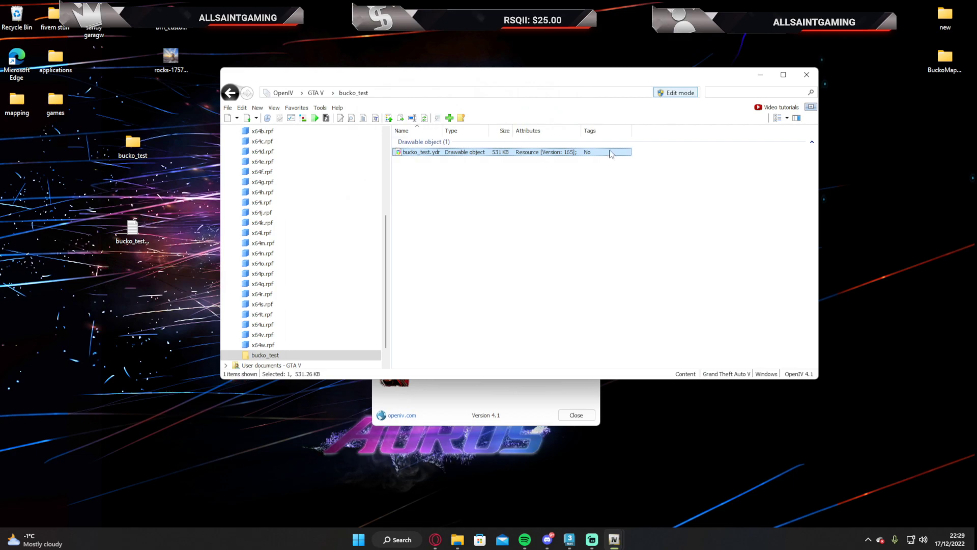
- Move the desktop bucko_test folder back above the .odr file and delete bucko_test.ydr from the OpenIV folder
right_click(478, 152)
left_click_drag(128, 155, 132, 196)
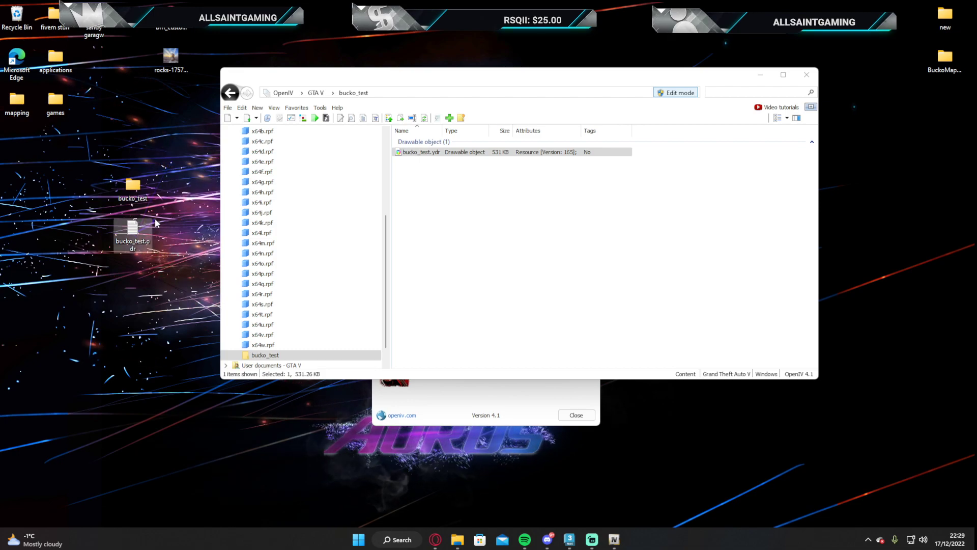
right_click(461, 154)
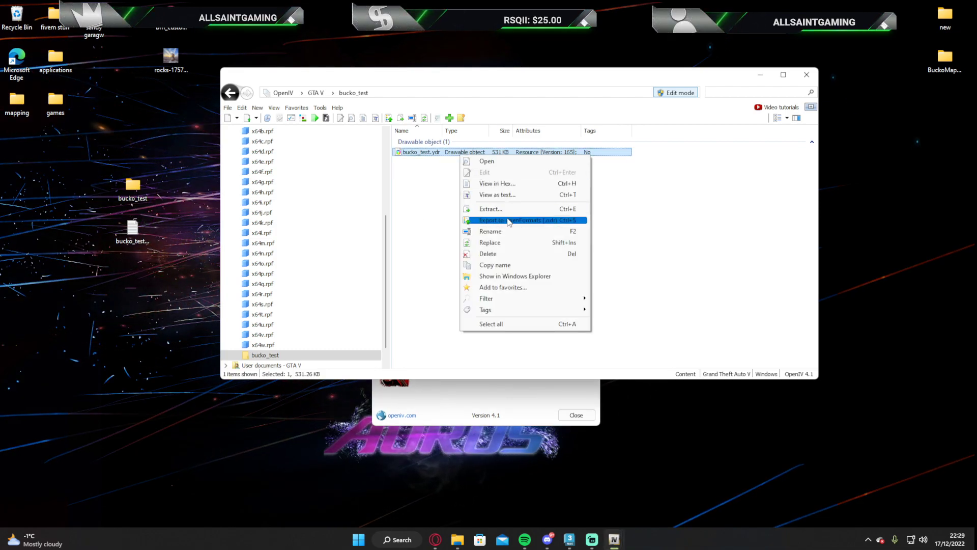
left_click(488, 253)
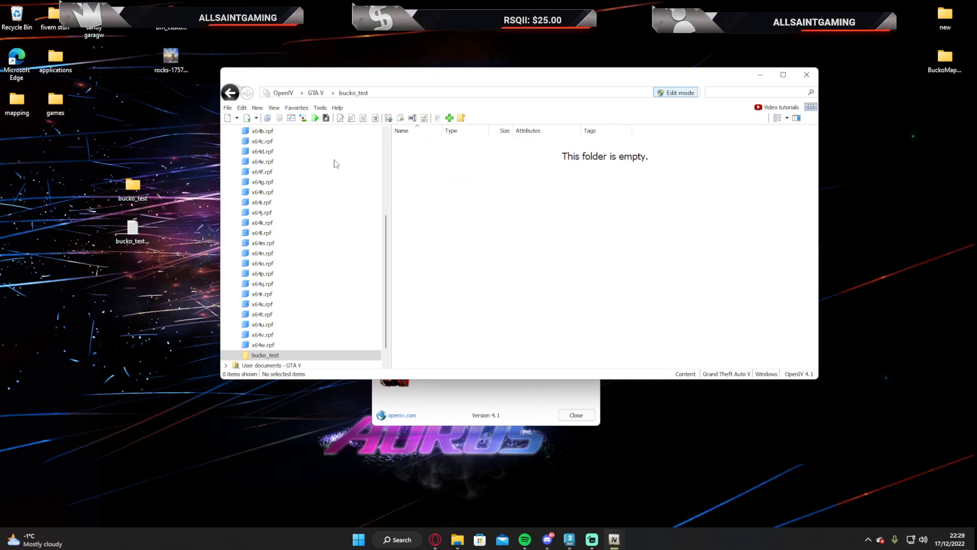
- Create a desktop folder named fefw and move the exported bucko_test folder into it
right_click(44, 156)
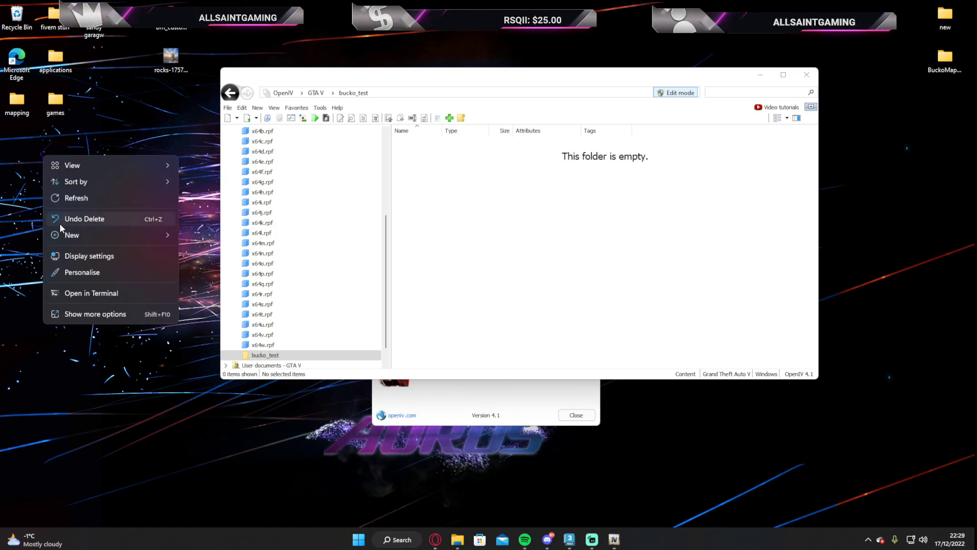
mouse_move(69, 235)
left_click(213, 238)
type("fefw")
key("Return")
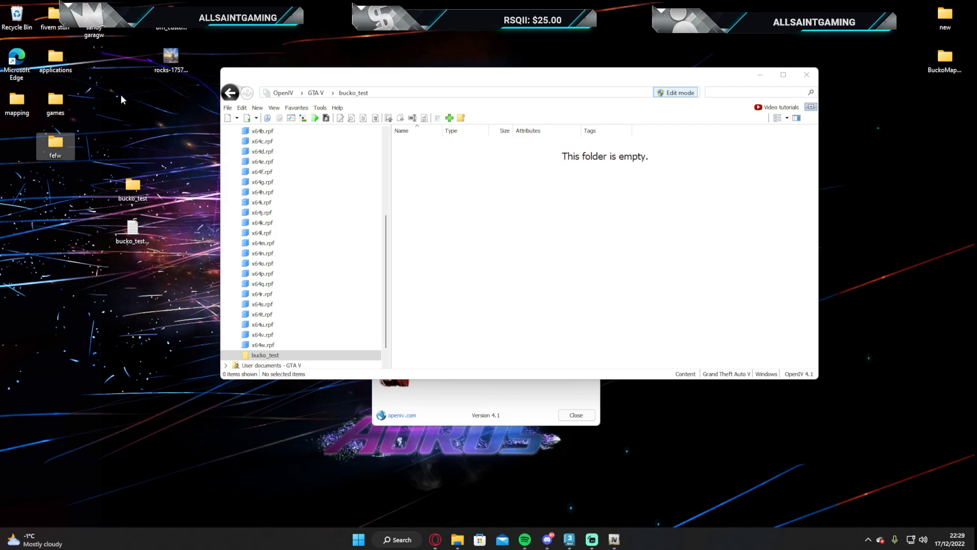
left_click_drag(133, 188, 59, 151)
- Try to import bucko_test.odr without its companion folder beside it and examine the openFormats import report
left_click_drag(130, 234, 452, 233)
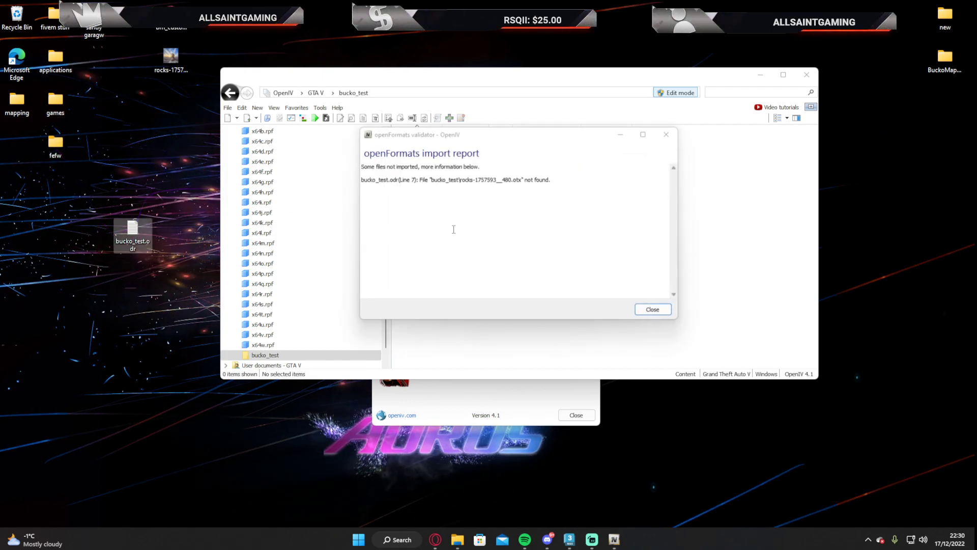
left_click_drag(461, 171, 398, 198)
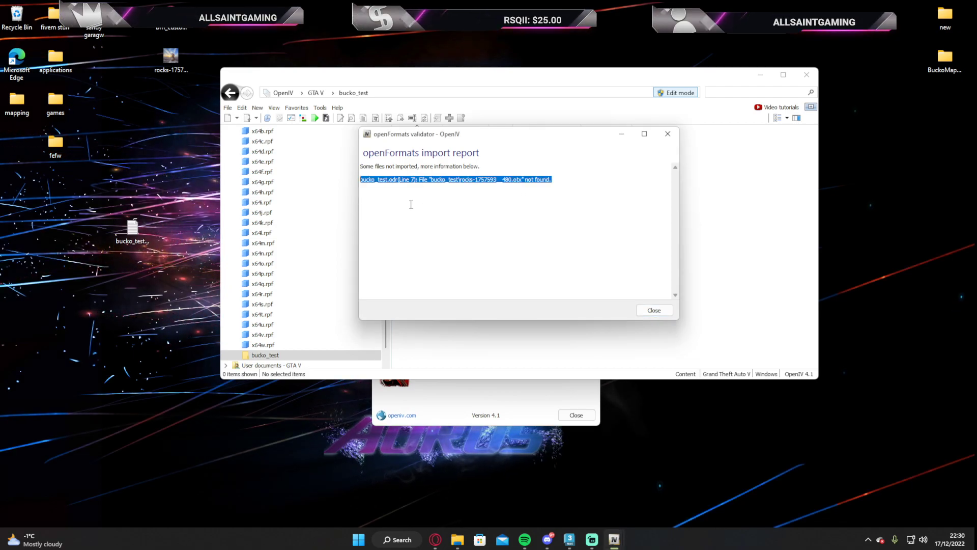
left_click(514, 201)
left_click_drag(530, 172, 477, 188)
left_click(479, 189)
left_click_drag(560, 178, 369, 172)
left_click(555, 177)
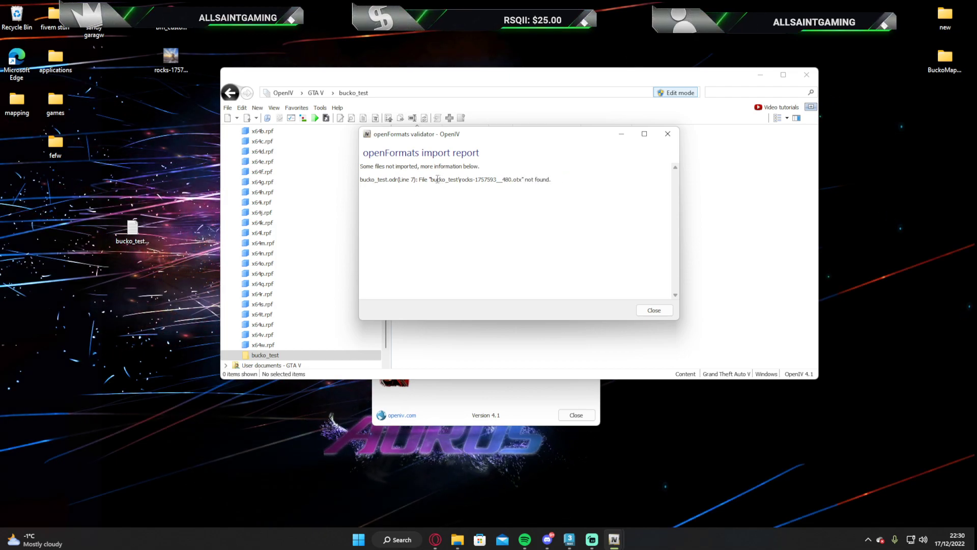
- Open the fefw folder and move the bucko_test folder back onto the desktop
left_click(81, 149)
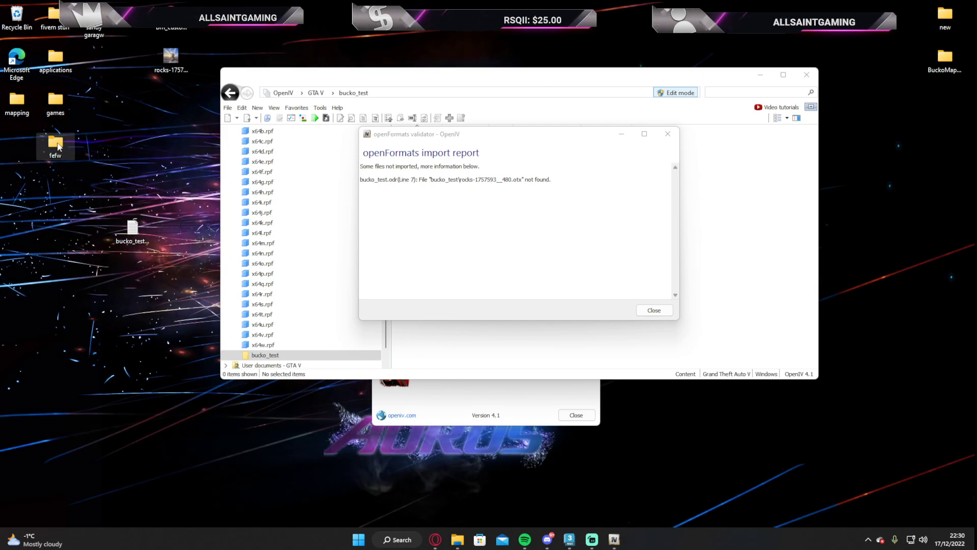
double_click(69, 152)
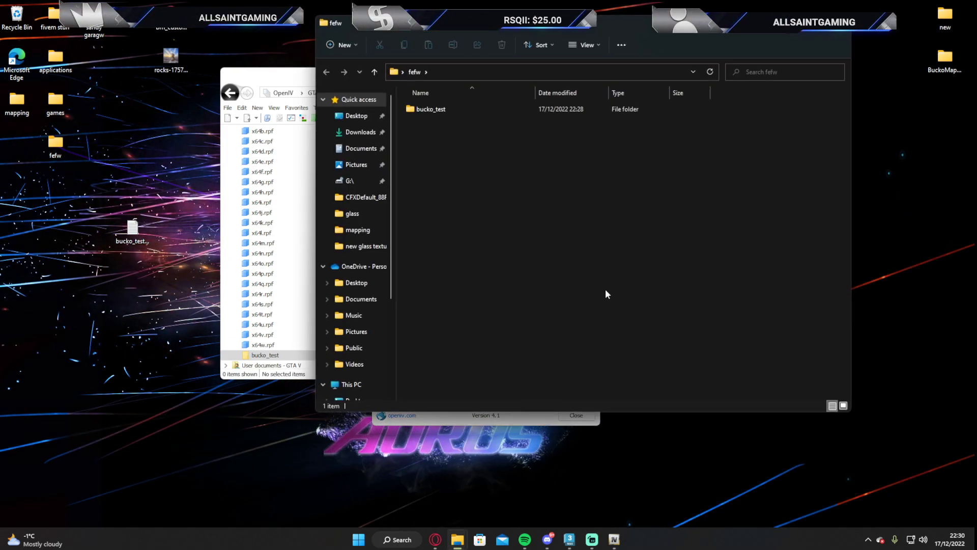
left_click_drag(432, 109, 123, 187)
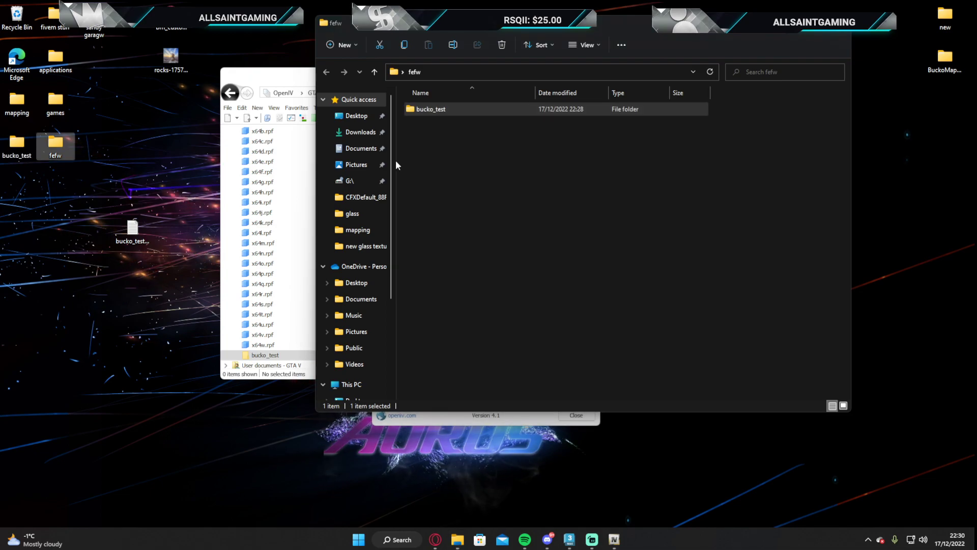
- Close the fefw folder and import report, and import bucko_test.odr from the desktop into OpenIV's bucko_test folder
left_click(839, 23)
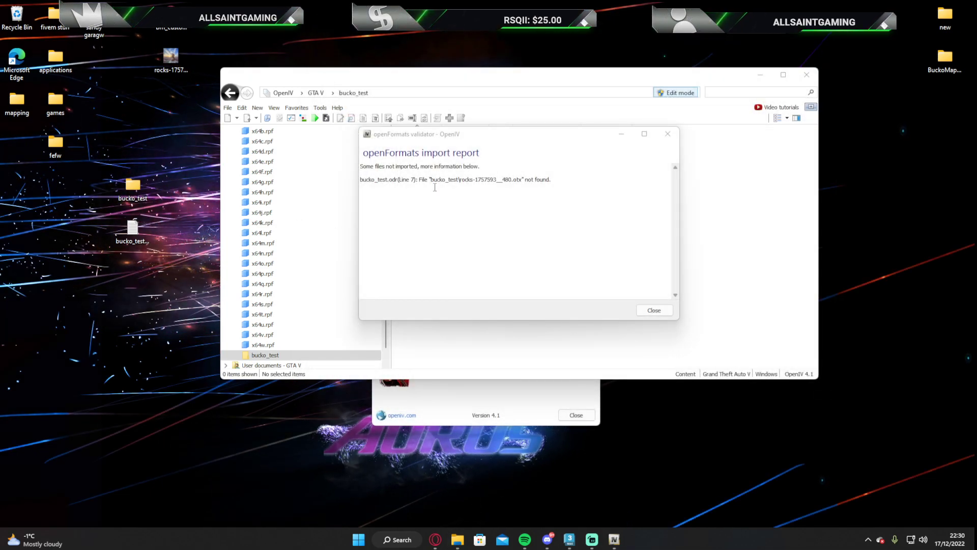
left_click(654, 310)
left_click_drag(135, 242, 458, 246)
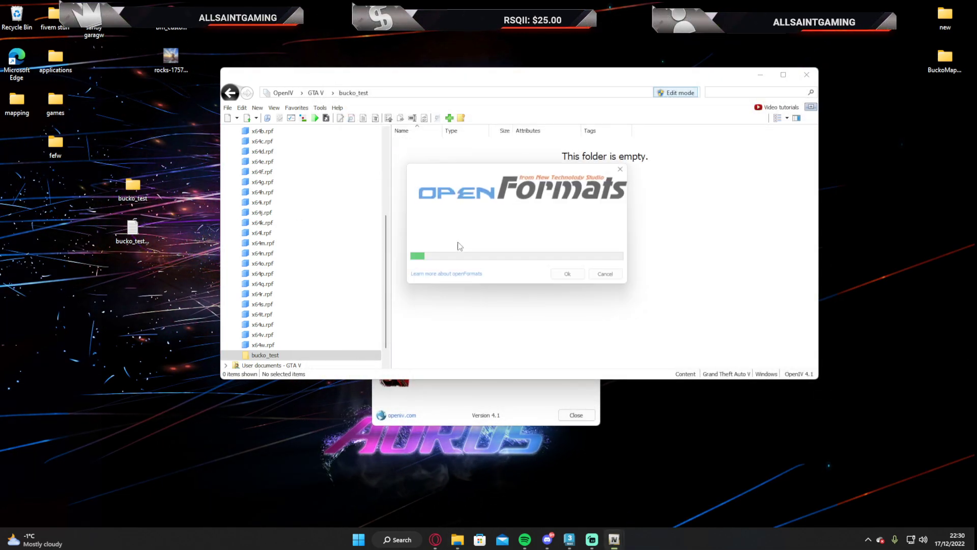
- Open bucko_test.ydr in the model viewer and examine the textured plane from several angles, including close up
double_click(494, 151)
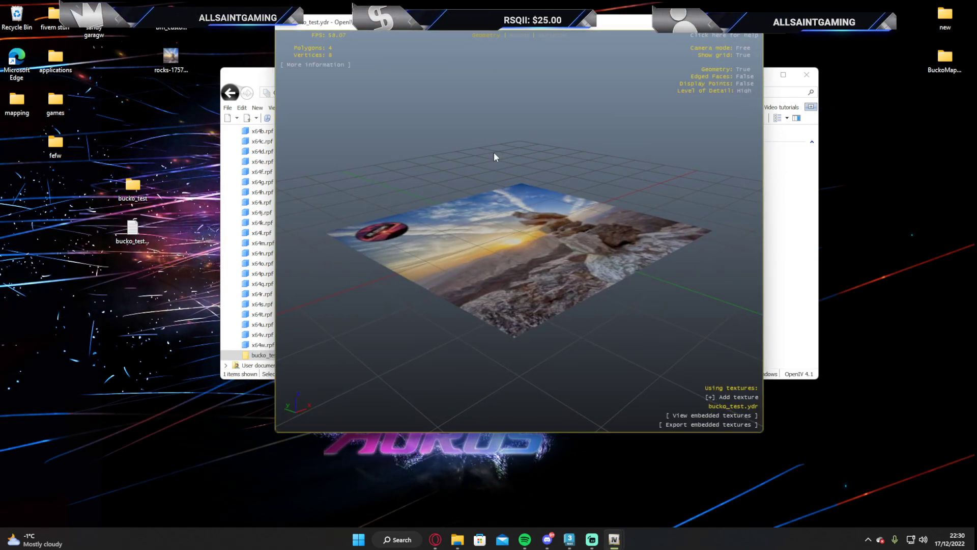
left_click_drag(630, 146, 579, 175)
key("w")
key("s")
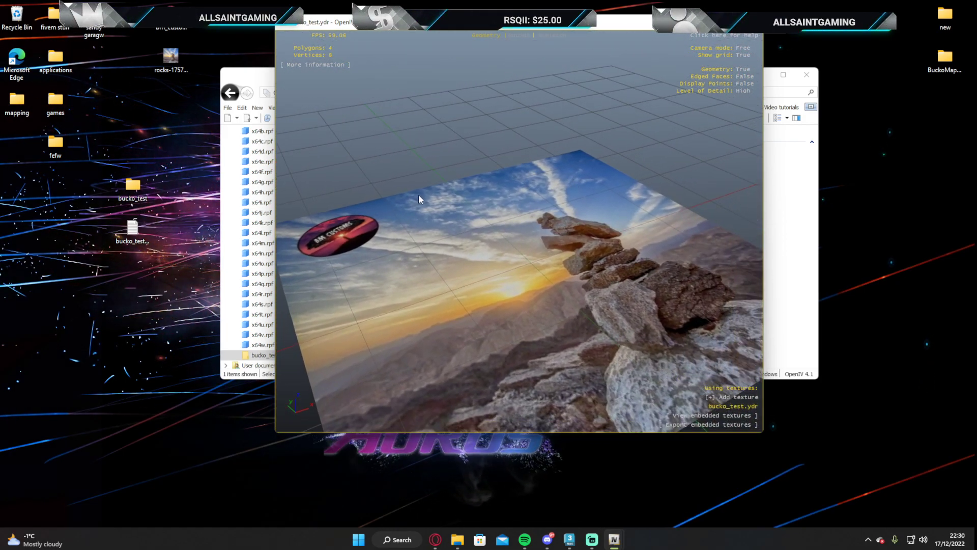
left_click_drag(455, 203, 475, 239)
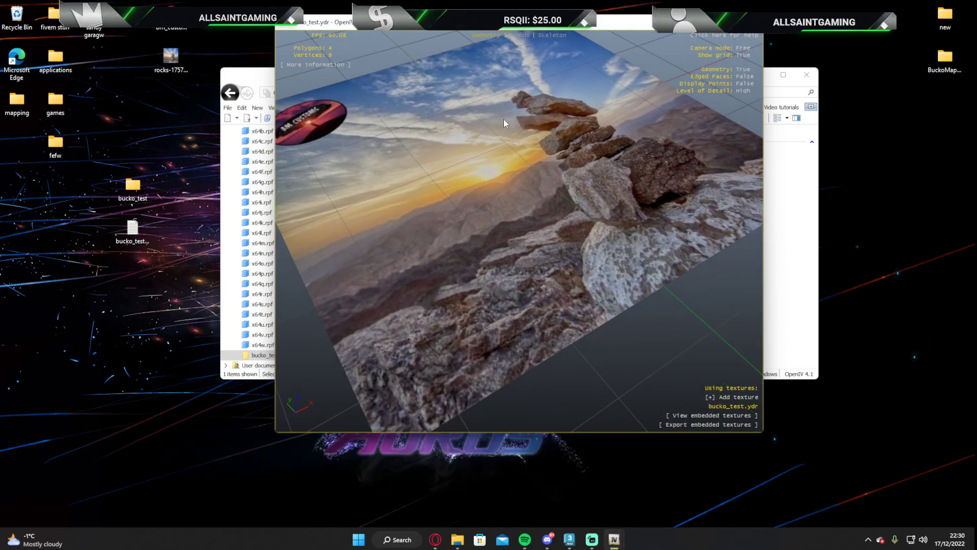
left_click(752, 22)
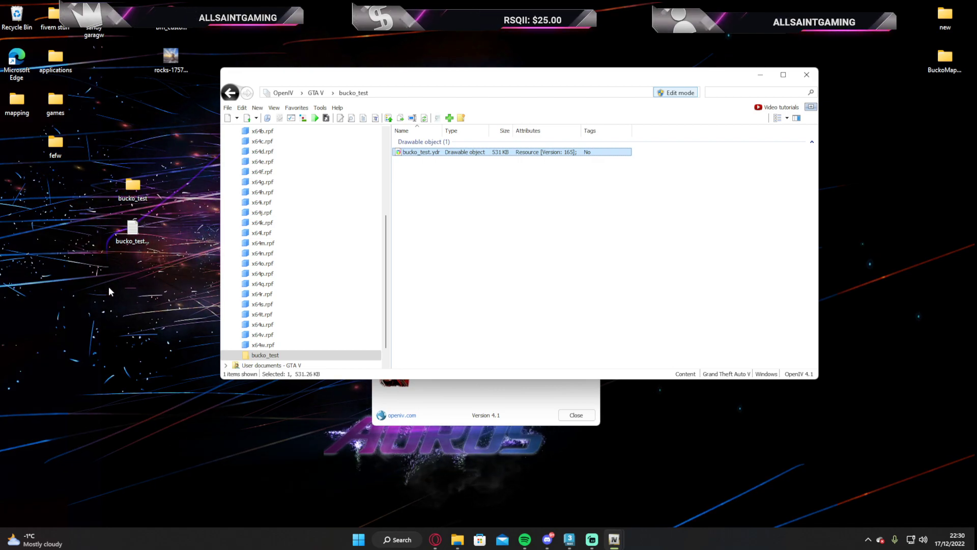
- Delete the bucko_test folder and the bucko_test.odr file from the desktop together
right_click(141, 205)
left_click_drag(113, 156, 187, 308)
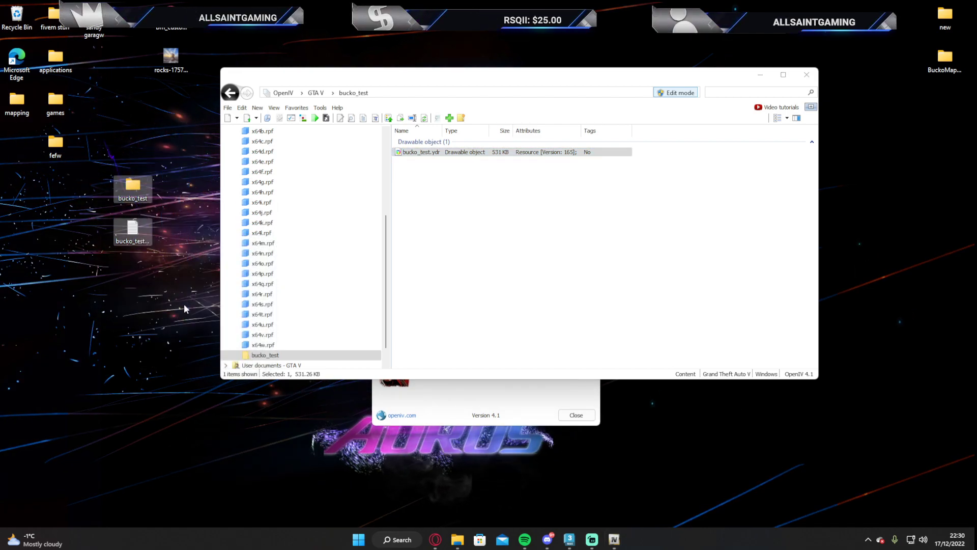
right_click(141, 199)
left_click(213, 211)
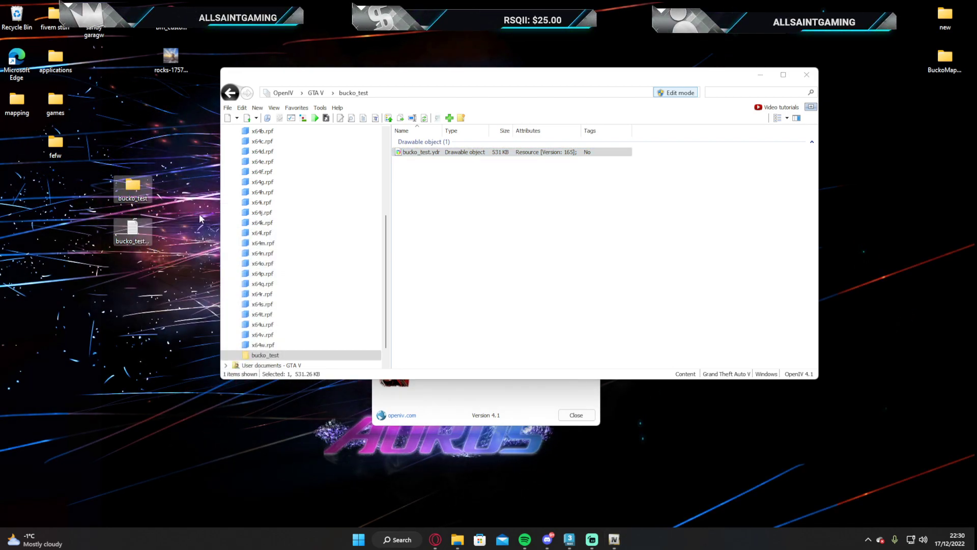
- Extract bucko_test.ydr from the OpenIV folder to the desktop and minimize the OpenIV window
left_click_drag(424, 153, 645, 220)
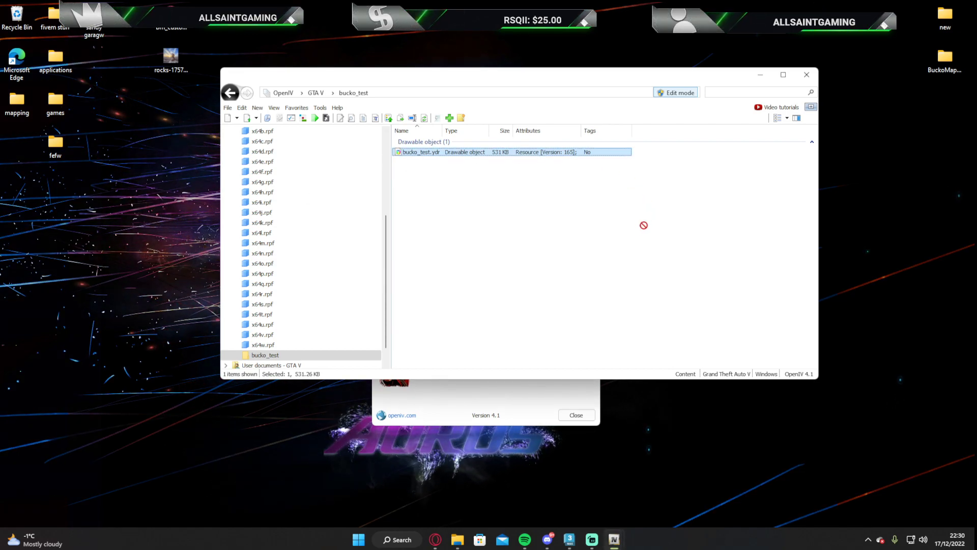
left_click_drag(495, 34, 555, 24)
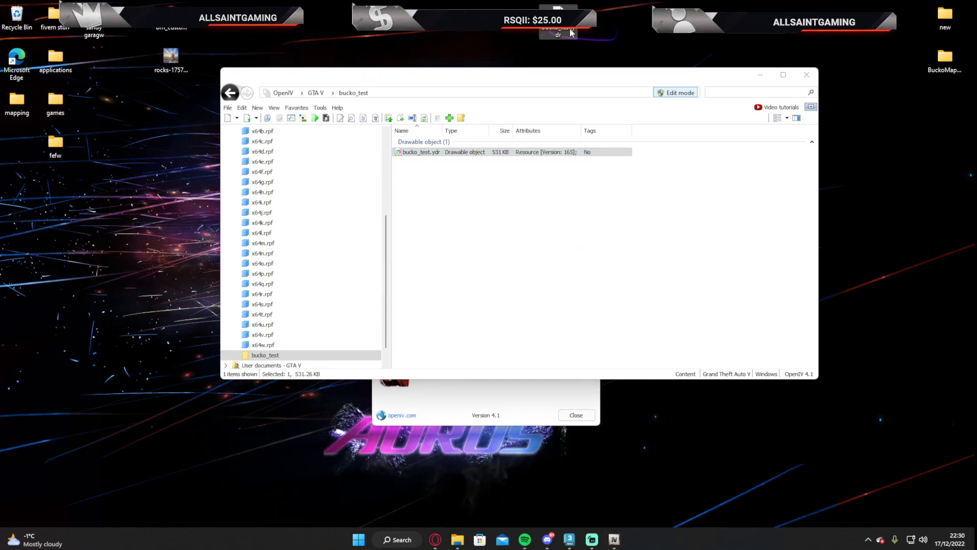
left_click(760, 74)
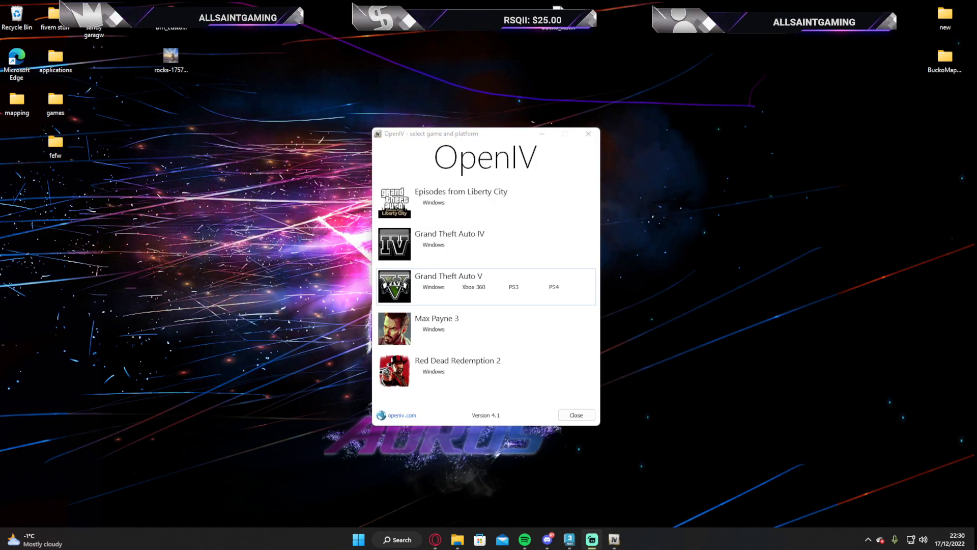
- Launch TextureTool.exe from the Texture Tool folder inside the desktop's mapping folder and move its window toward the middle of the screen
double_click(17, 104)
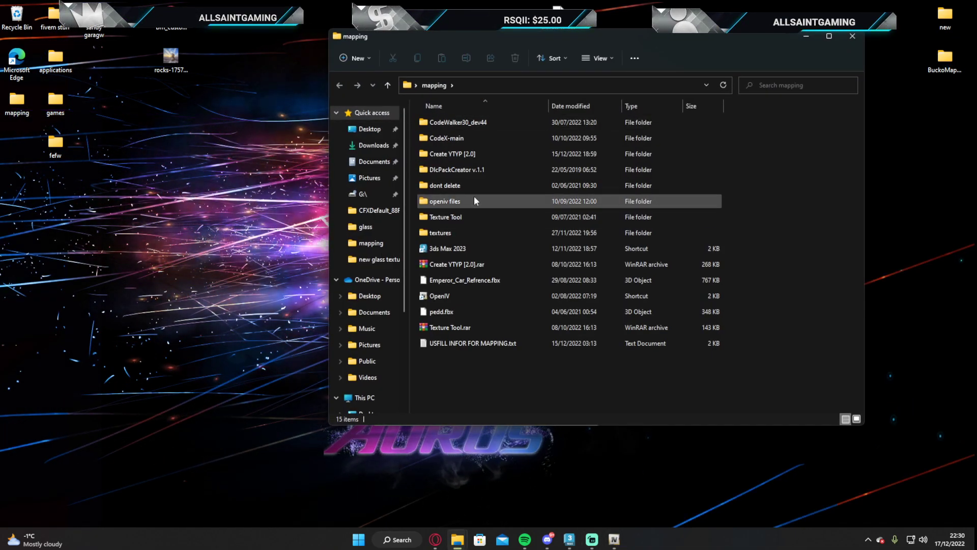
left_click(446, 218)
double_click(445, 216)
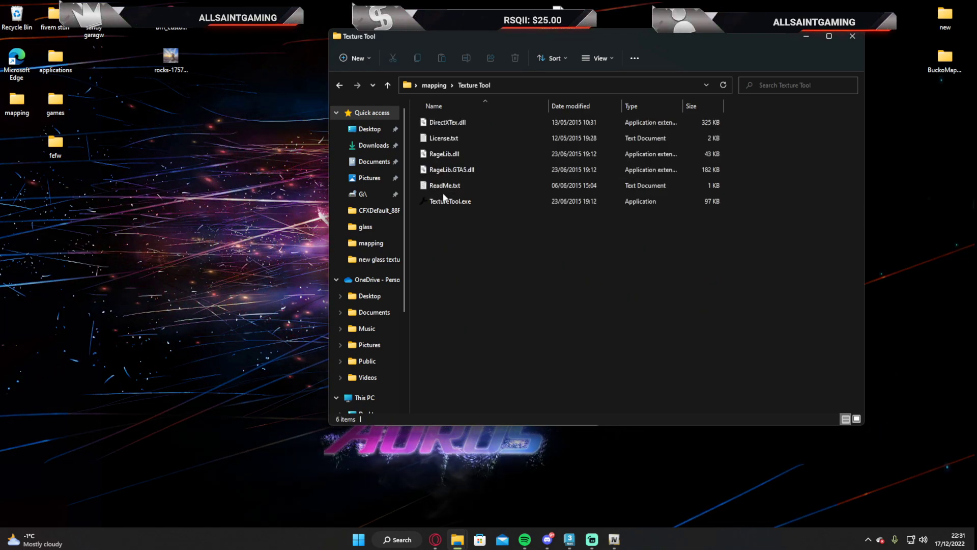
double_click(440, 201)
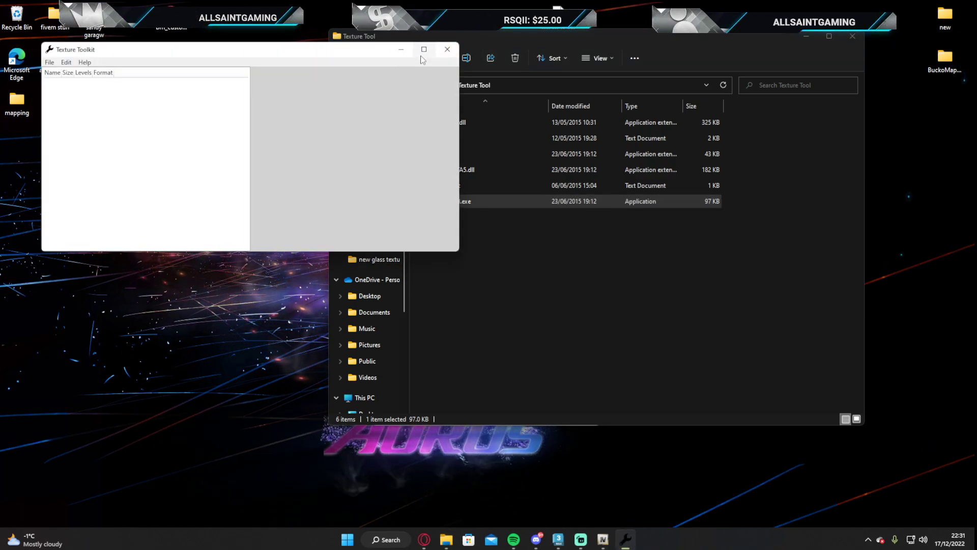
left_click_drag(369, 54, 636, 122)
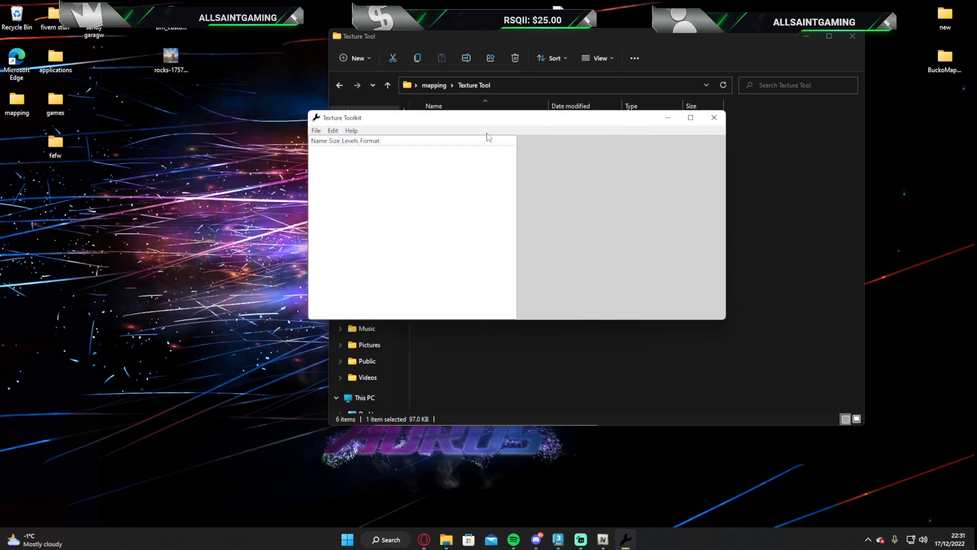
- Open bucko_test.ydr from the desktop in Texture Toolkit
left_click(316, 130)
left_click(338, 151)
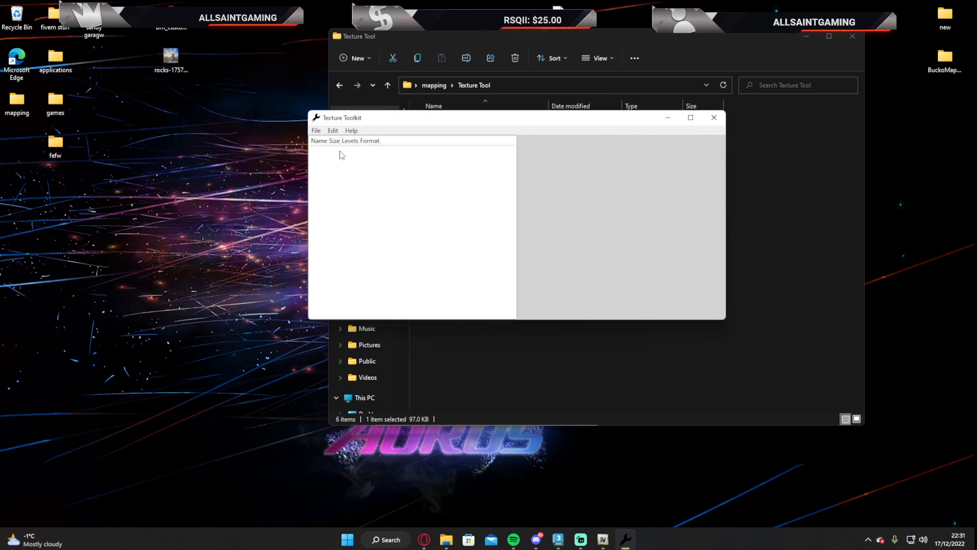
scroll(598, 281, "down", 1)
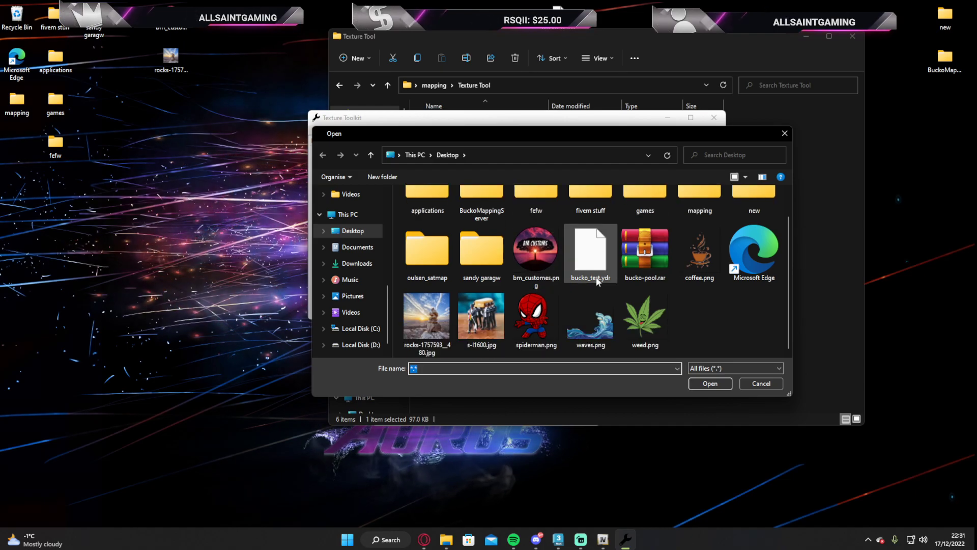
left_click(595, 265)
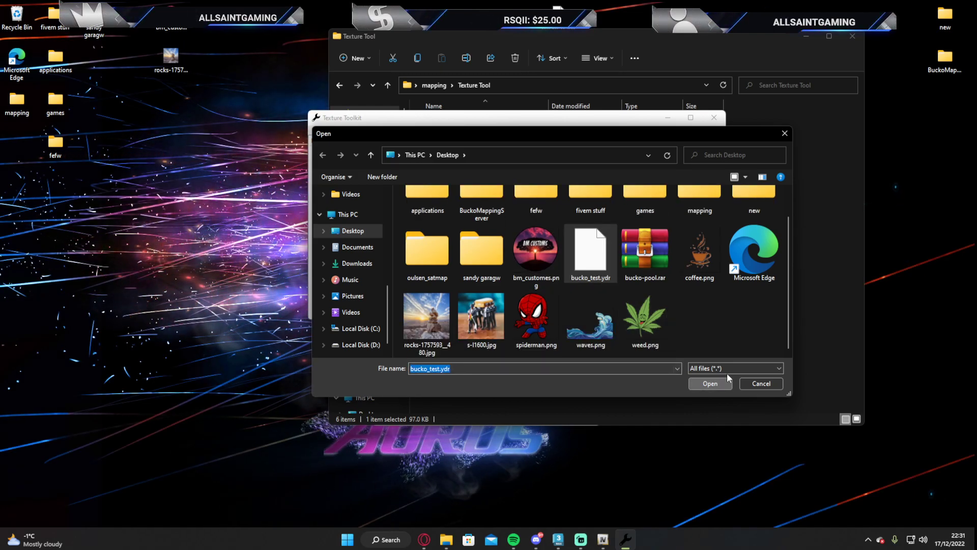
left_click(710, 383)
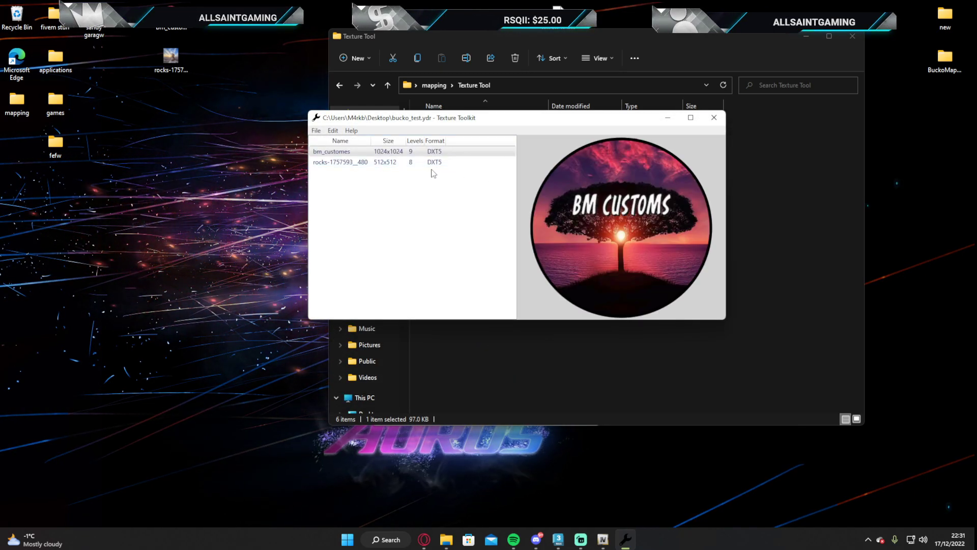
- Compare the embedded bm_customes and rocks-1757593__480 textures, and export the rocks texture to the desktop as a .dds file
left_click(382, 163)
left_click(387, 152)
left_click(390, 163)
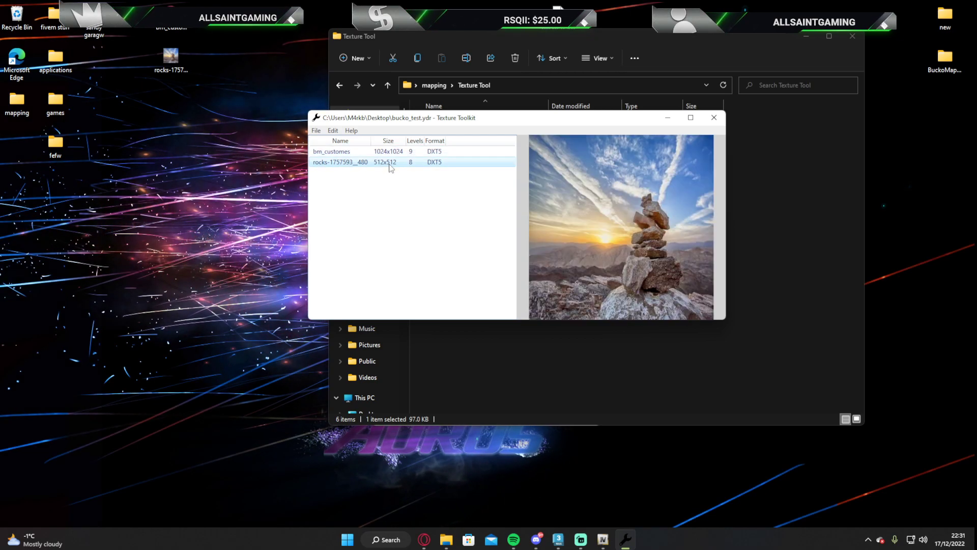
left_click(390, 153)
left_click(388, 163)
left_click_drag(337, 163, 17, 152)
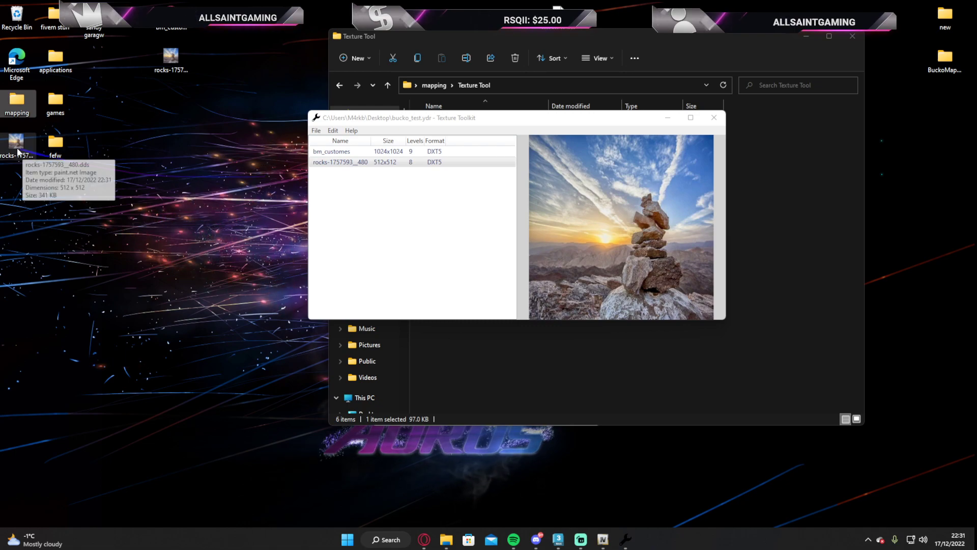
- Open the exported rocks-1757593__480.dds in paint.net and move its window clear of the desktop files
left_click(18, 152)
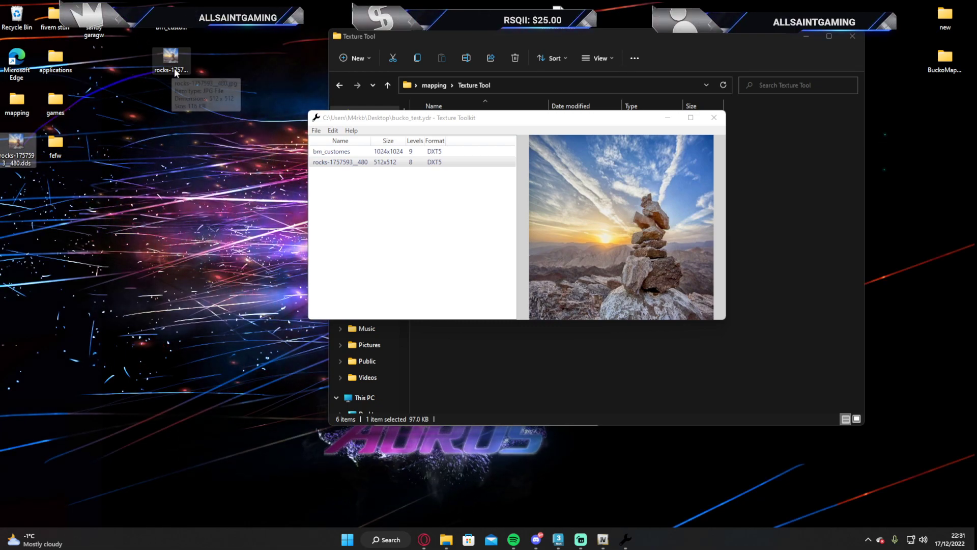
key("Return")
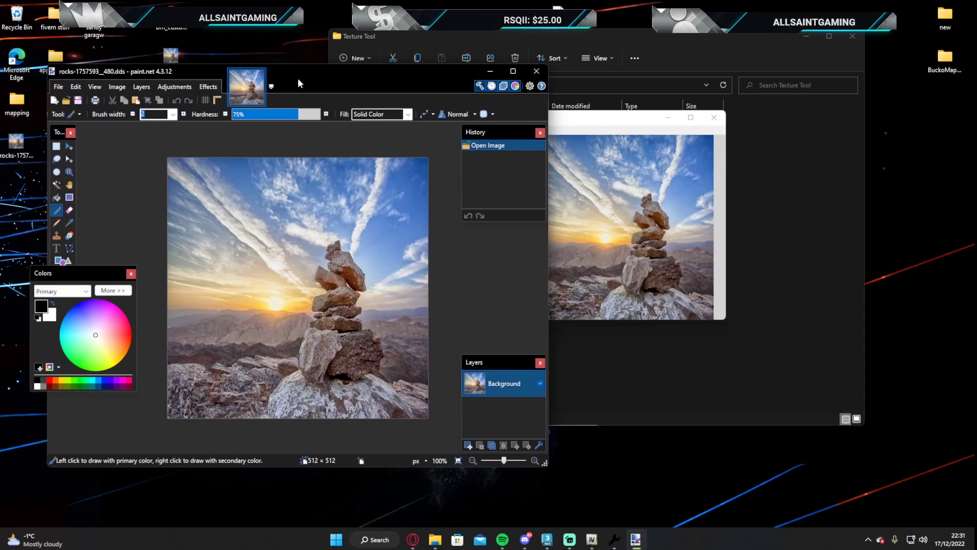
left_click_drag(298, 79, 519, 122)
- Check the file type and extension of rocks-1757593__480.dds in its file properties, leaving them unchanged
right_click(20, 138)
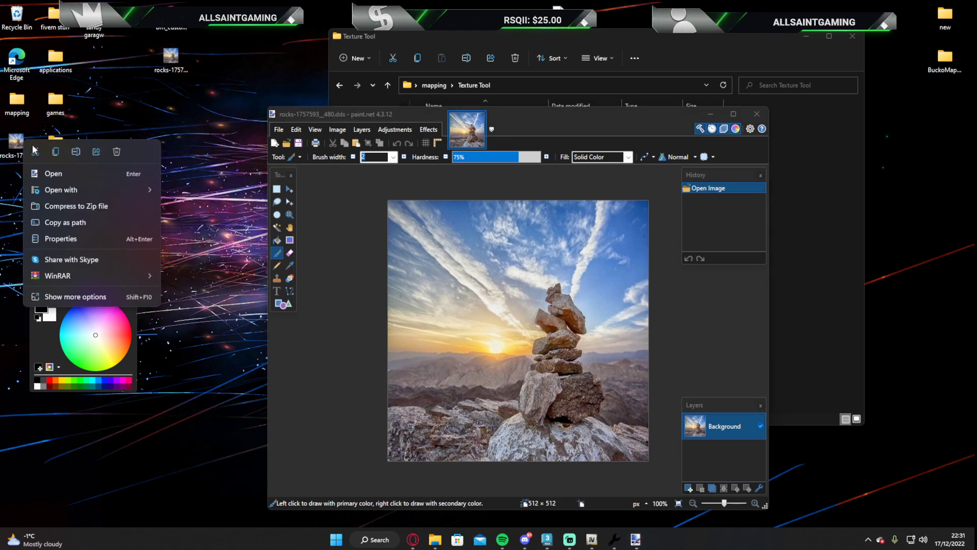
left_click(72, 296)
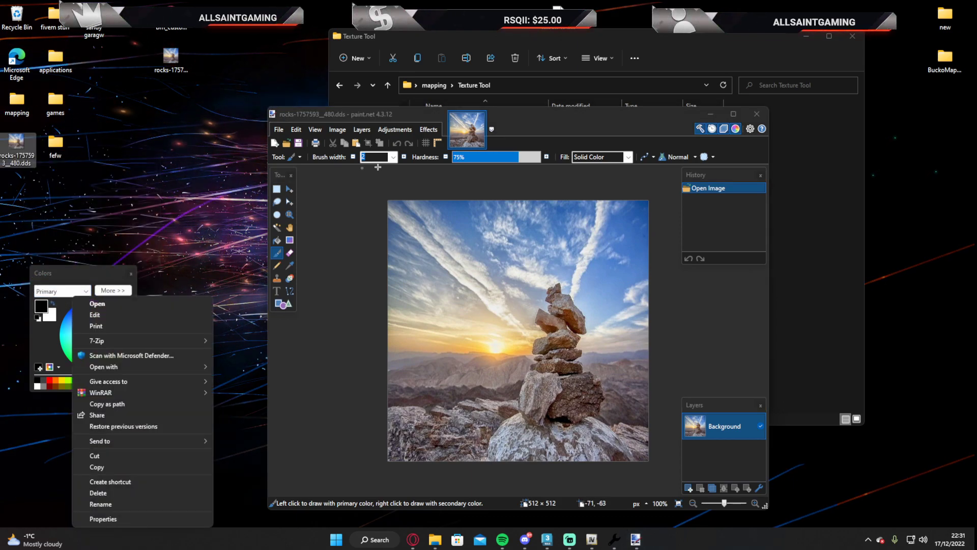
left_click(143, 519)
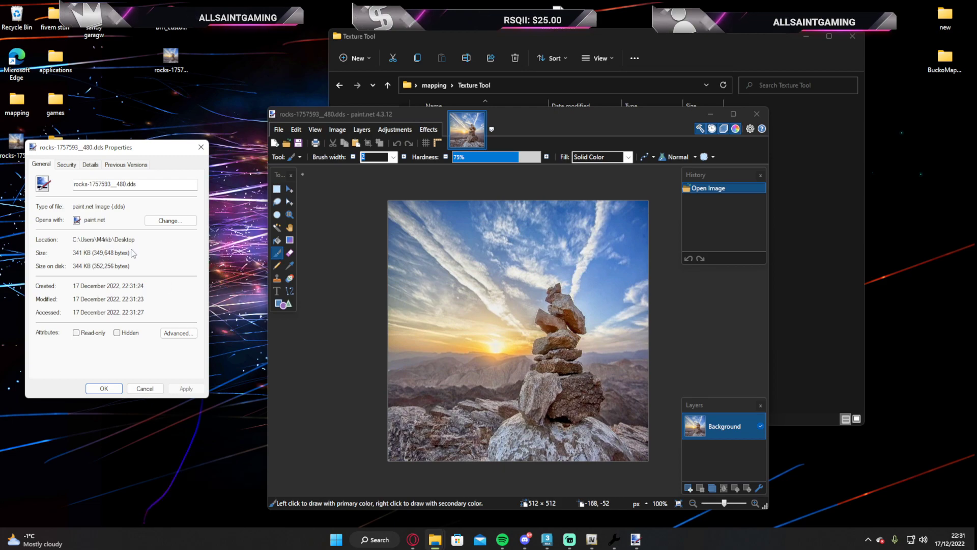
left_click_drag(97, 147, 468, 104)
double_click(503, 141)
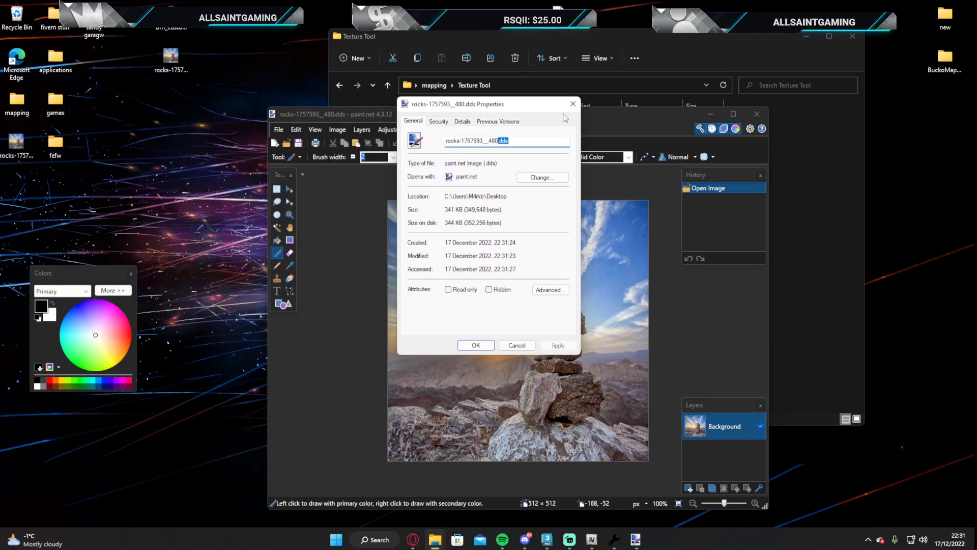
left_click(572, 105)
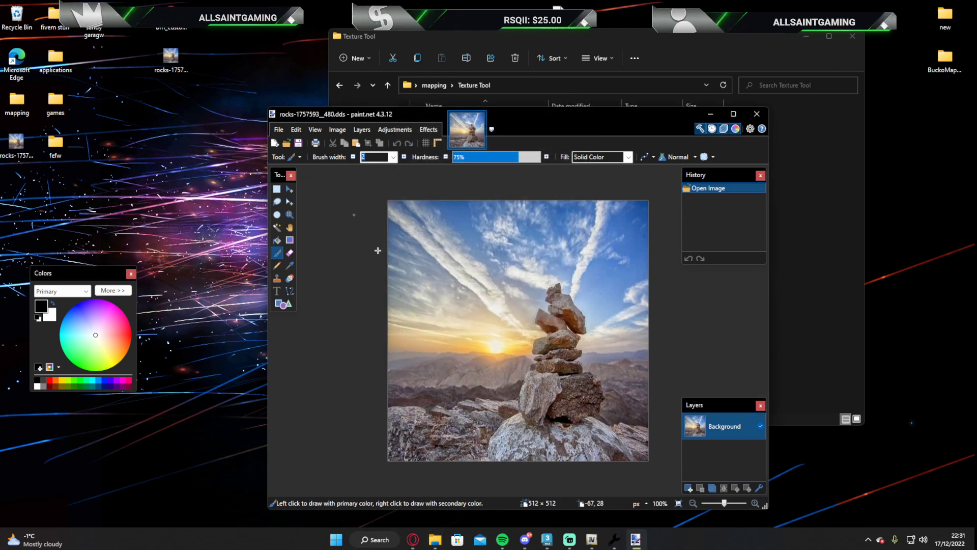
- Minimize the Texture Tool folder and Texture Toolkit, and reposition the paint.net window and its Colors palette
mouse_move(506, 142)
left_mouse_down()
mouse_move(432, 183)
mouse_move(423, 160)
left_mouse_up()
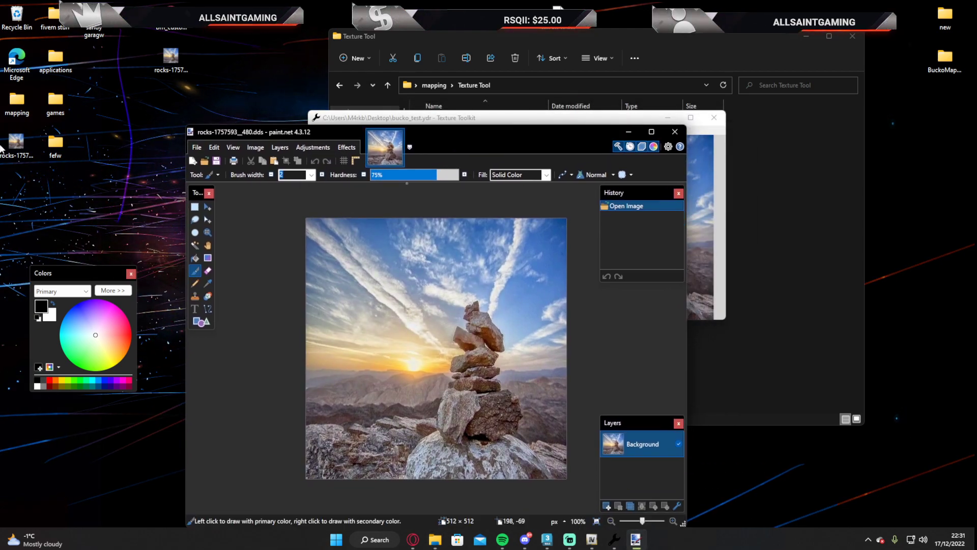
left_click_drag(74, 283, 47, 250)
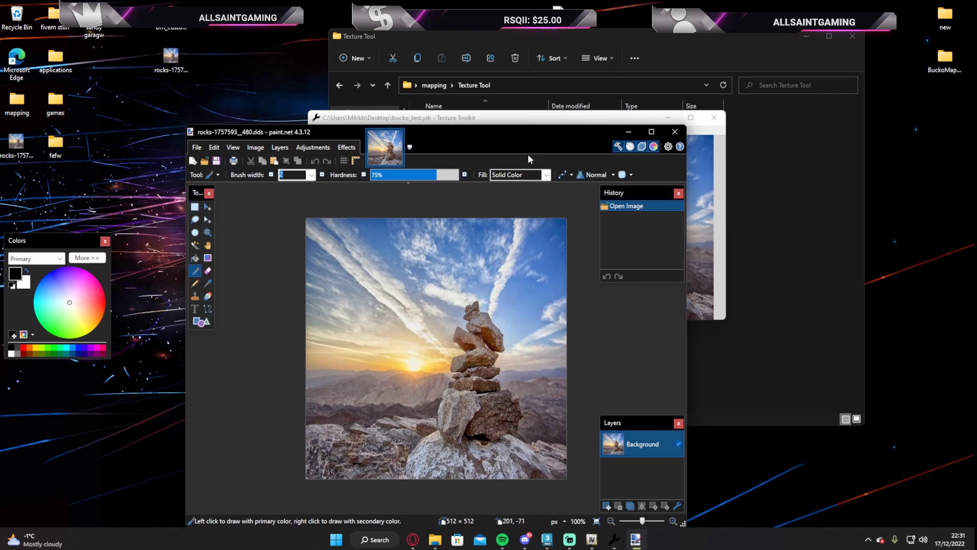
left_click(806, 37)
left_click(665, 118)
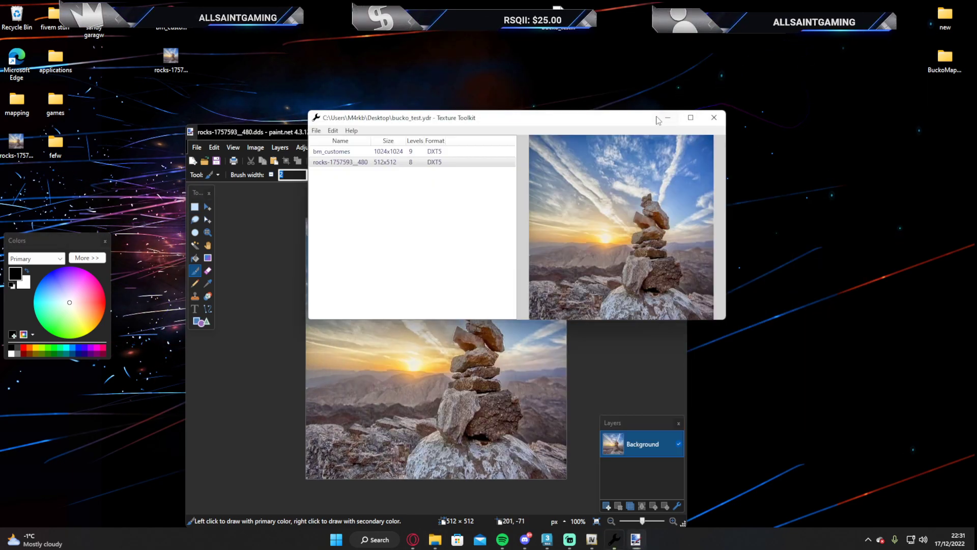
mouse_move(670, 127)
left_mouse_down()
mouse_move(670, 456)
mouse_move(651, 144)
mouse_move(674, 110)
left_mouse_up()
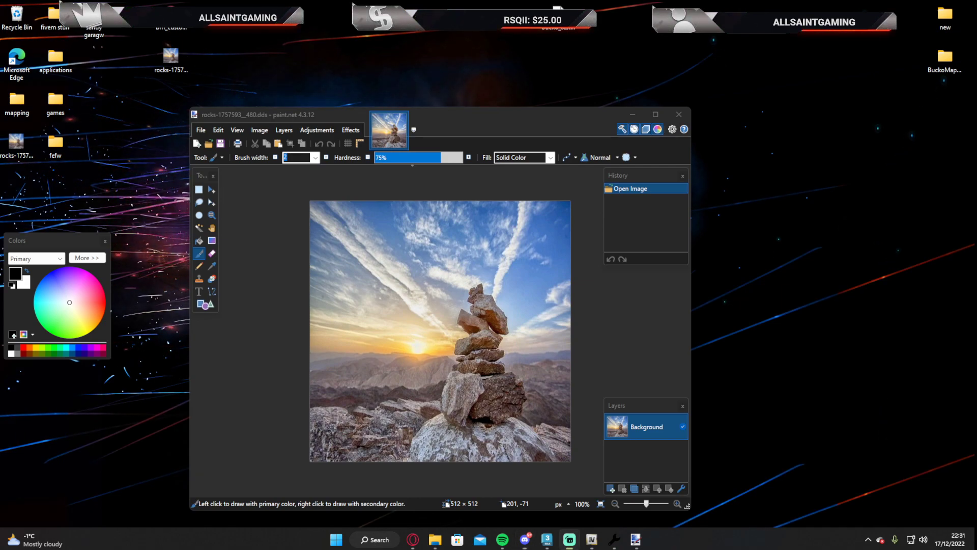
- Place s-l1600.jpg on the desktop above paint.net and copy it, then maximize paint.net and add a new layer to the rocks image
left_click_drag(894, 122, 674, 57)
right_click(683, 61)
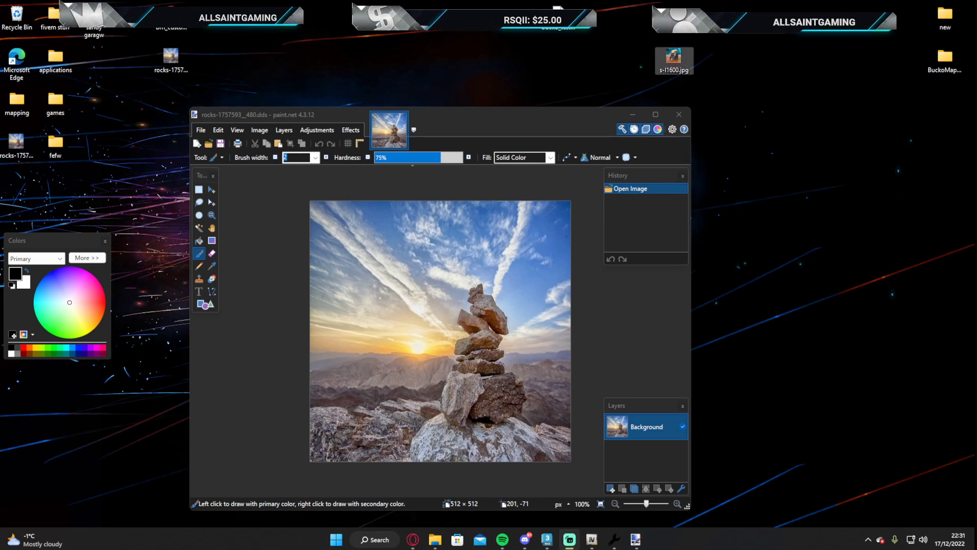
right_click(685, 62)
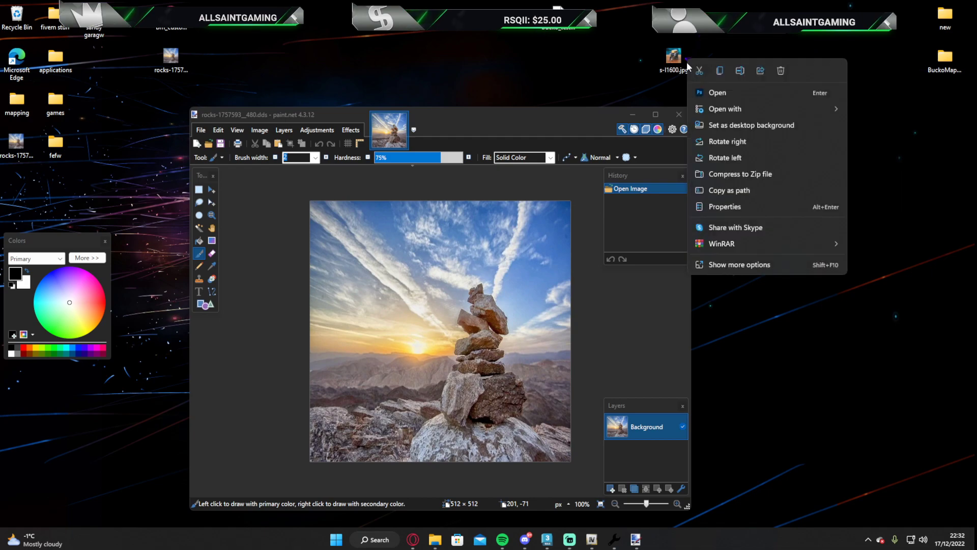
left_click(718, 72)
double_click(484, 128)
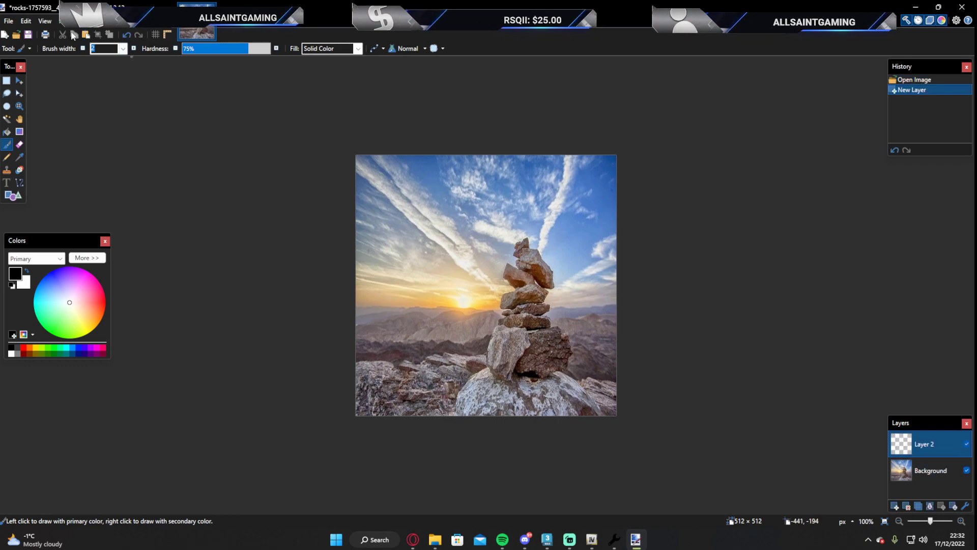
- Paste the copied picture into Layer 2 keeping the canvas size, and scale it to about 522 × 568 pixels to cover the canvas
left_click(85, 35)
left_click(412, 354)
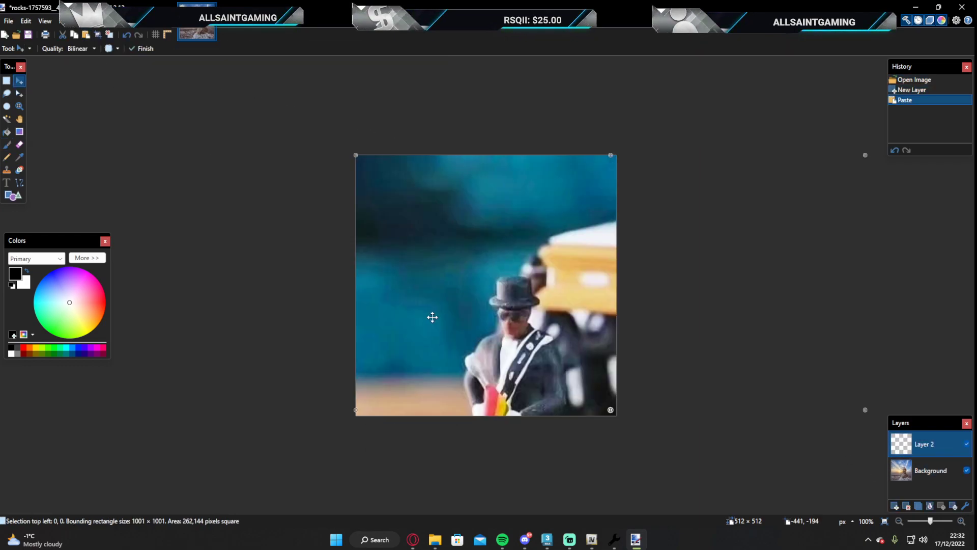
left_click_drag(866, 157, 586, 170)
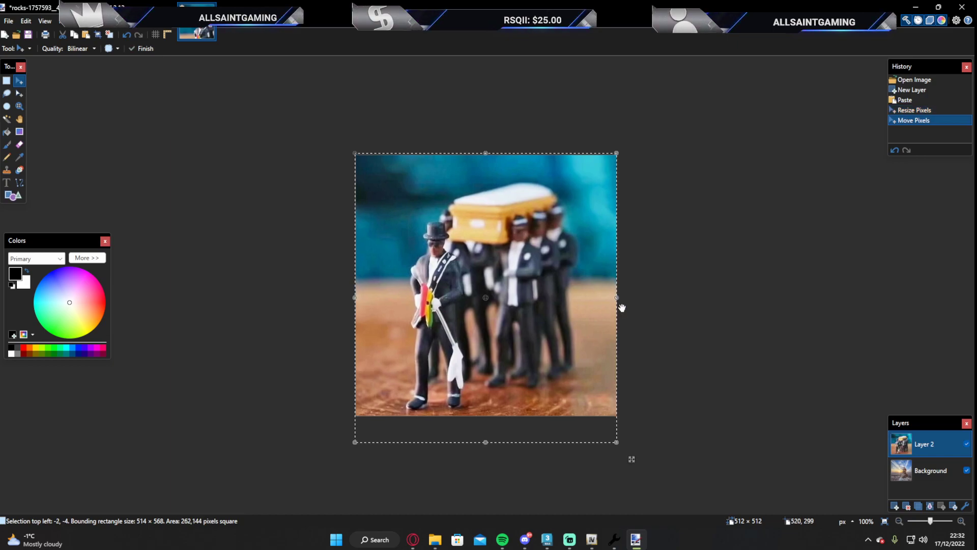
left_click_drag(617, 296, 620, 294)
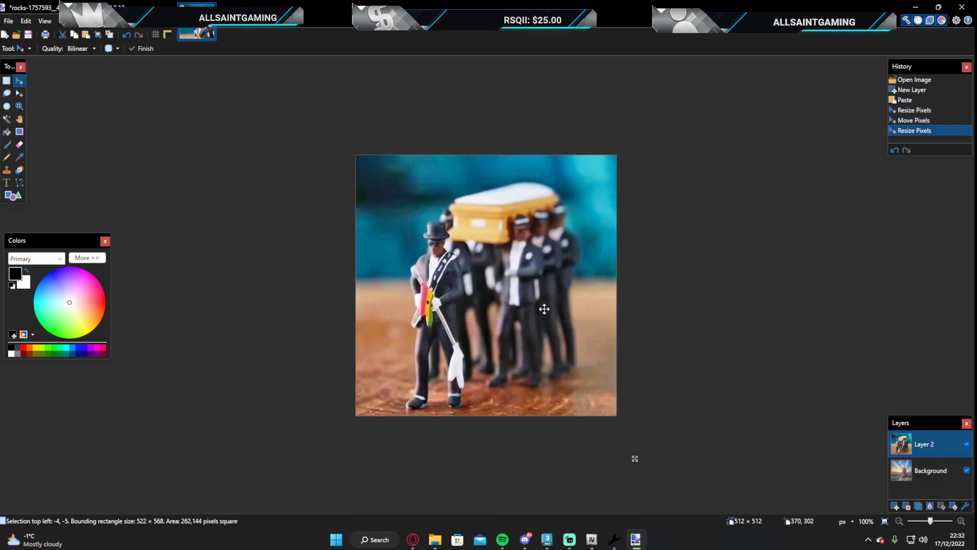
left_click(544, 309)
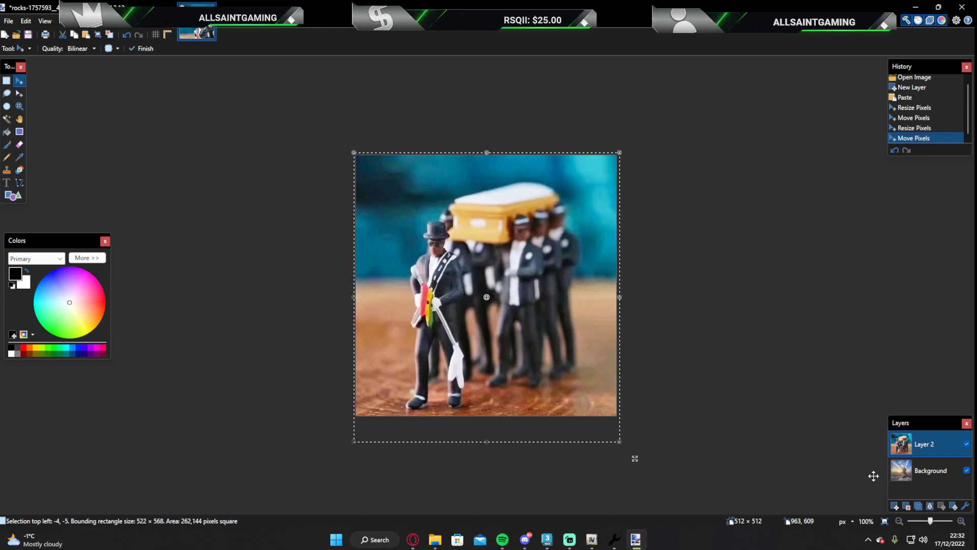
- Erase the rocks picture from the Background layer and merge Layer 2 down into it
left_click(921, 473)
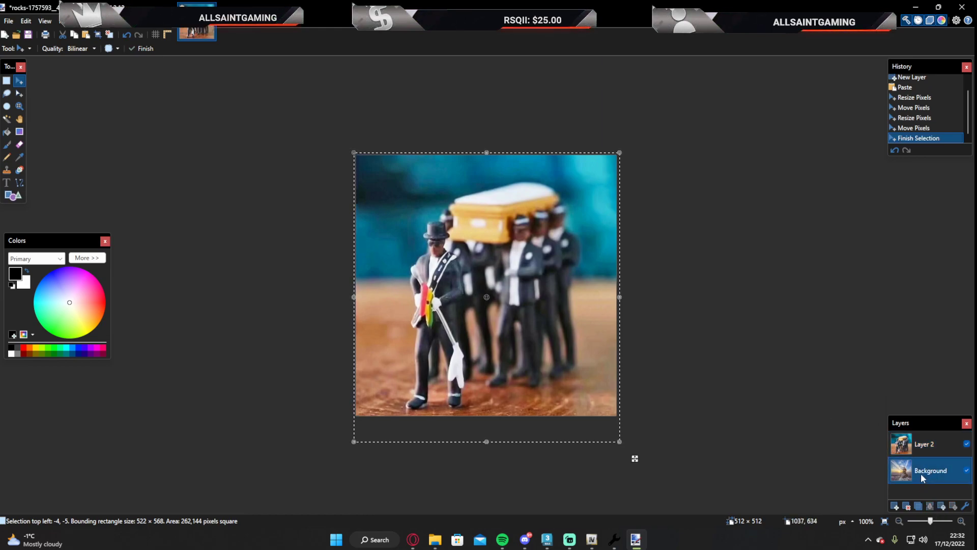
key("Delete")
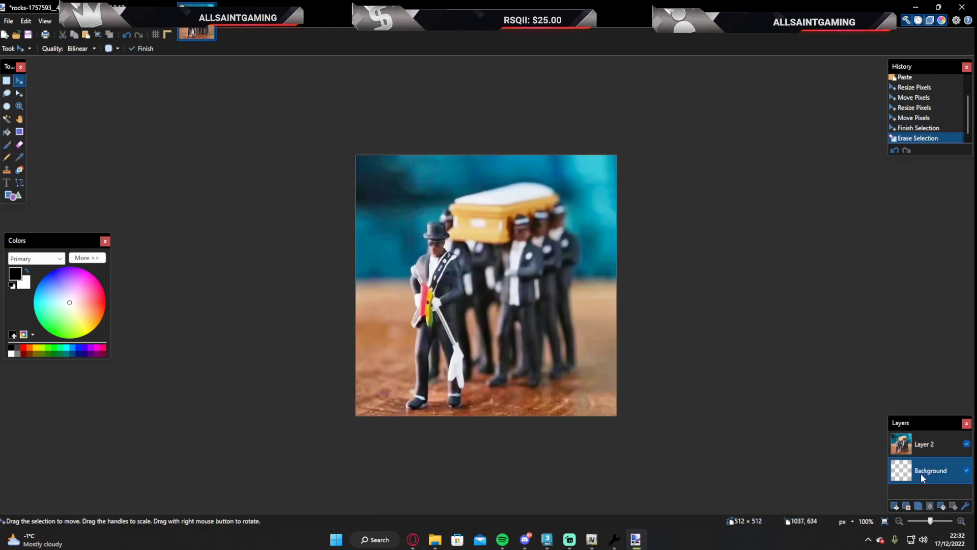
left_click(923, 445)
left_click(929, 506)
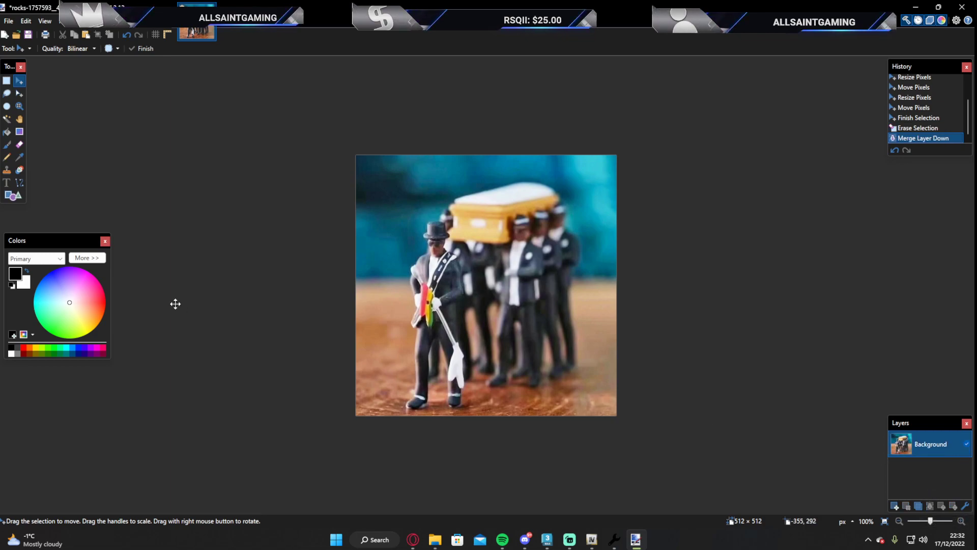
- Save the image over rocks-1757593__480.dds on the desktop with BC1 (Linear, DXT1) compression, and close paint.net
left_click(8, 21)
left_click(28, 99)
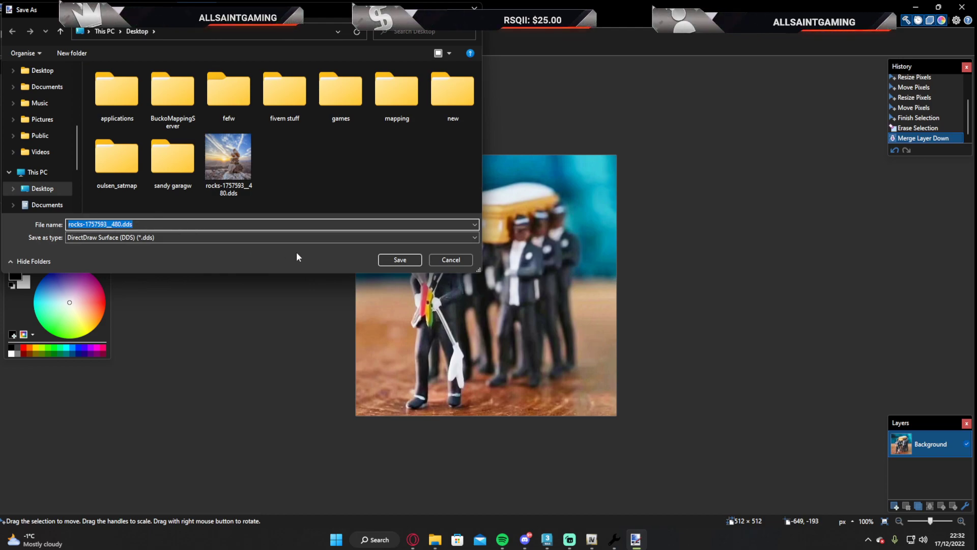
left_click(404, 261)
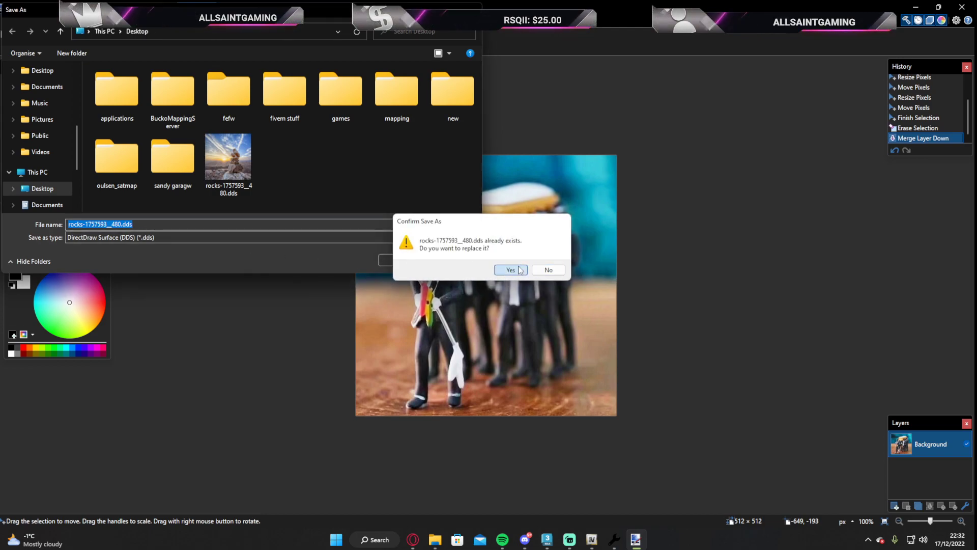
left_click(510, 269)
left_click(566, 350)
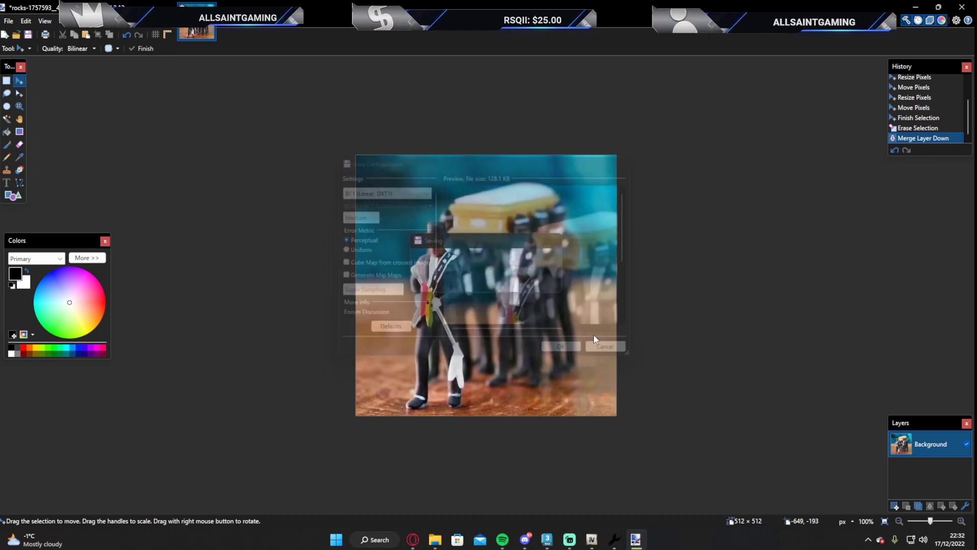
left_click(961, 6)
- Move the edited DDS to a clear desktop spot, replace the rocks-1757593__480 texture with it in Texture Toolkit, and view both embedded textures
mouse_move(16, 142)
left_mouse_down()
mouse_move(109, 192)
mouse_move(229, 207)
mouse_move(122, 257)
mouse_move(116, 277)
left_mouse_up()
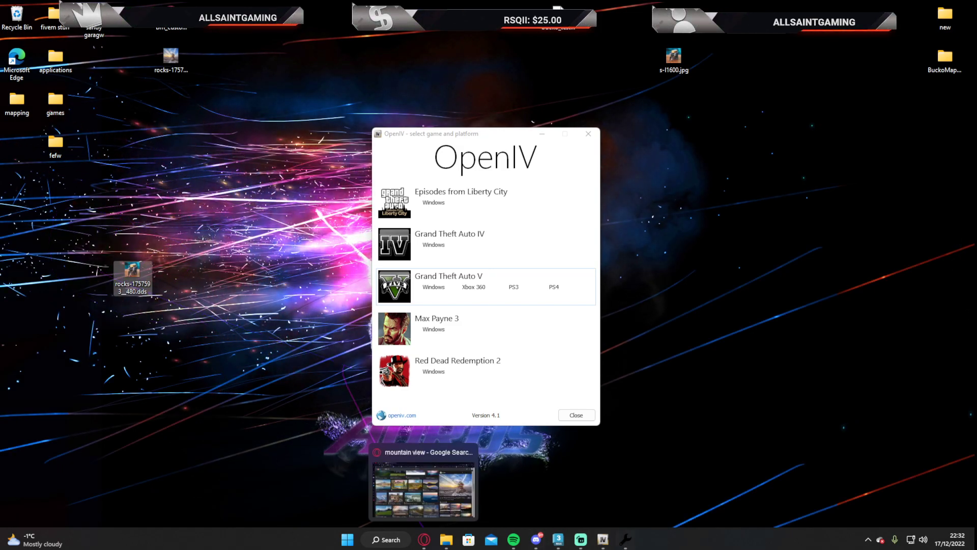
left_click(627, 539)
left_click(124, 274)
left_click(394, 226)
left_click(360, 163)
left_click(361, 154)
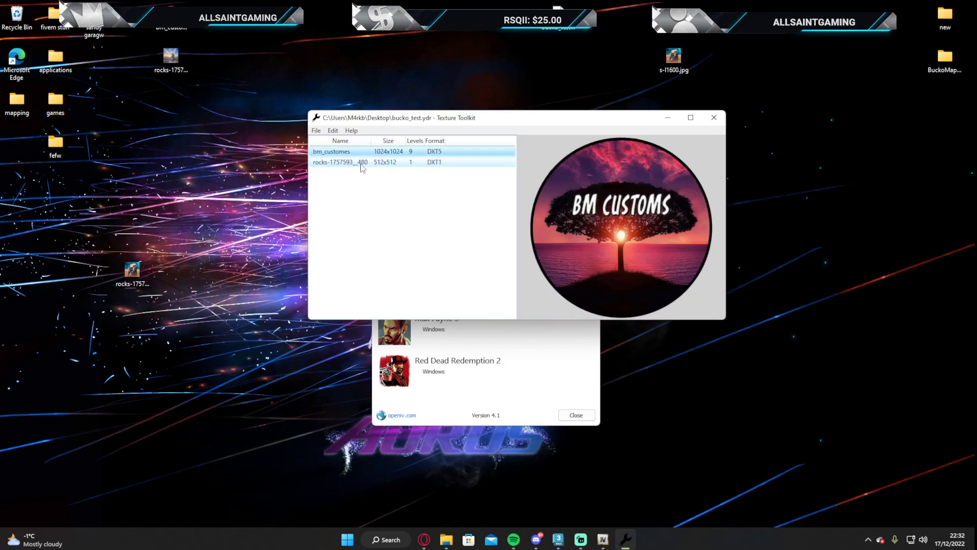
- Save the model over bucko_test.ydr on the desktop and close Texture Toolkit
left_click(317, 130)
left_click(337, 176)
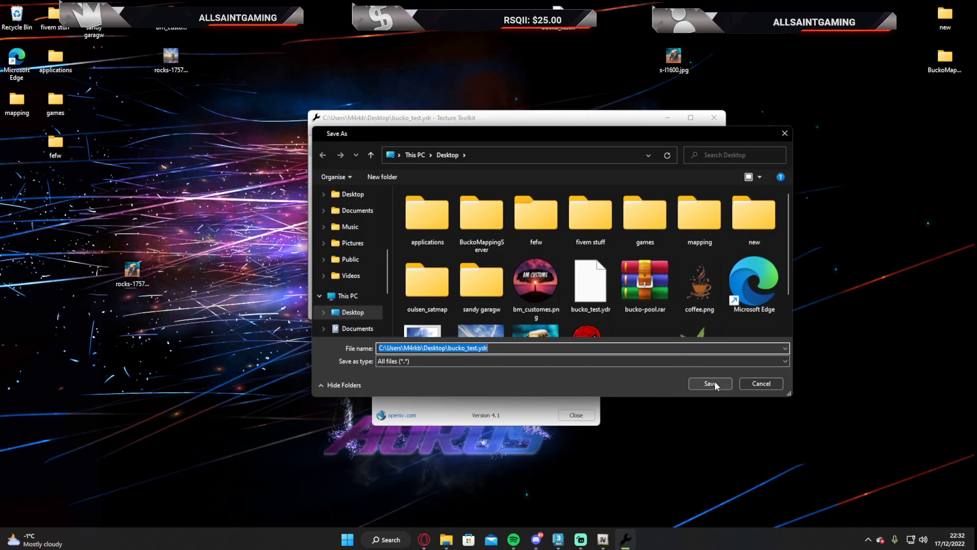
left_click(708, 384)
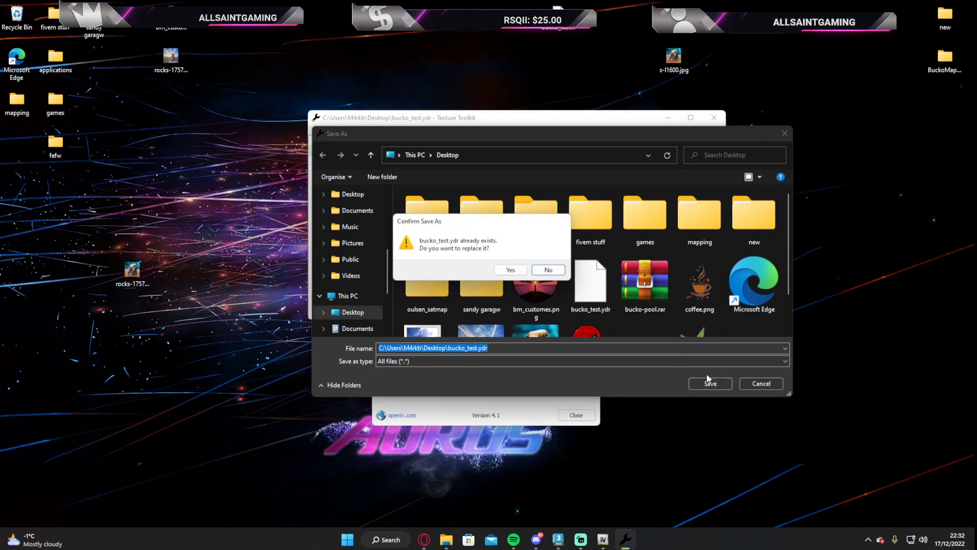
left_click(523, 272)
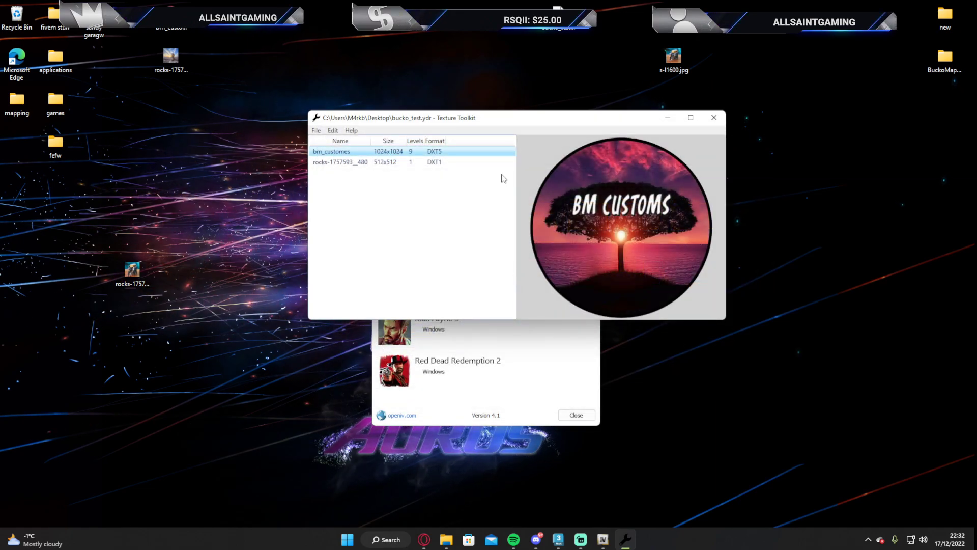
left_click(714, 117)
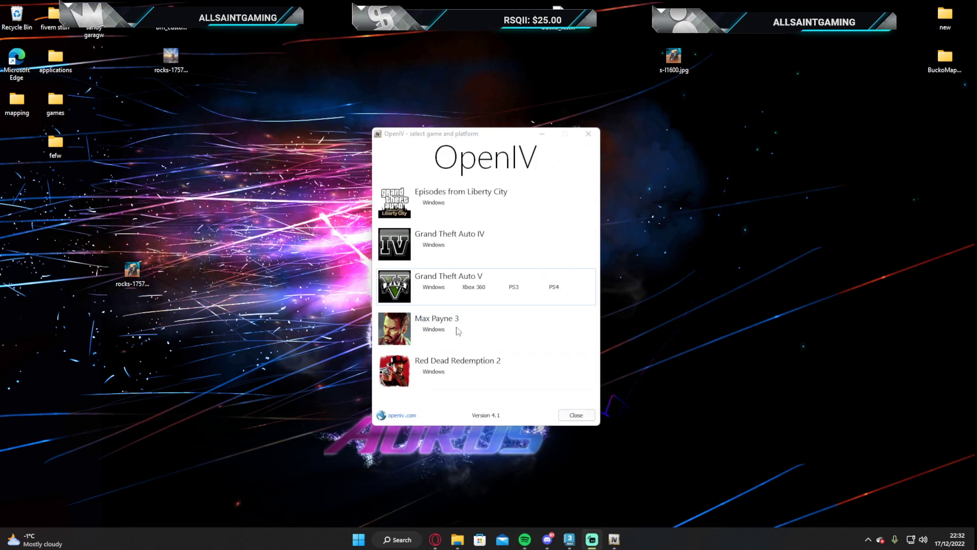
- Load Grand Theft Auto V for Windows in OpenIV, move the desktop bucko_test.ydr into clear space, and preview the bucko_test folder's existing model
left_click(433, 287)
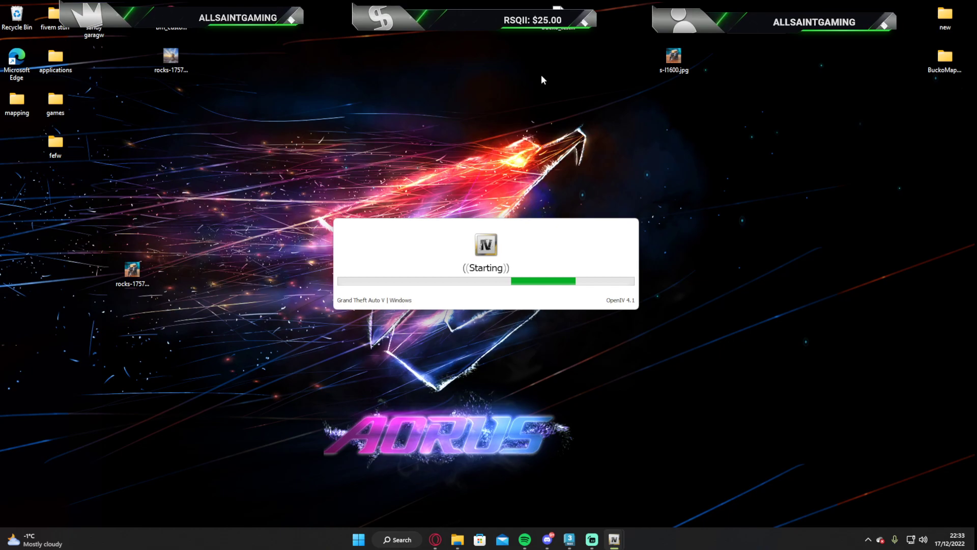
left_click_drag(558, 23, 936, 192)
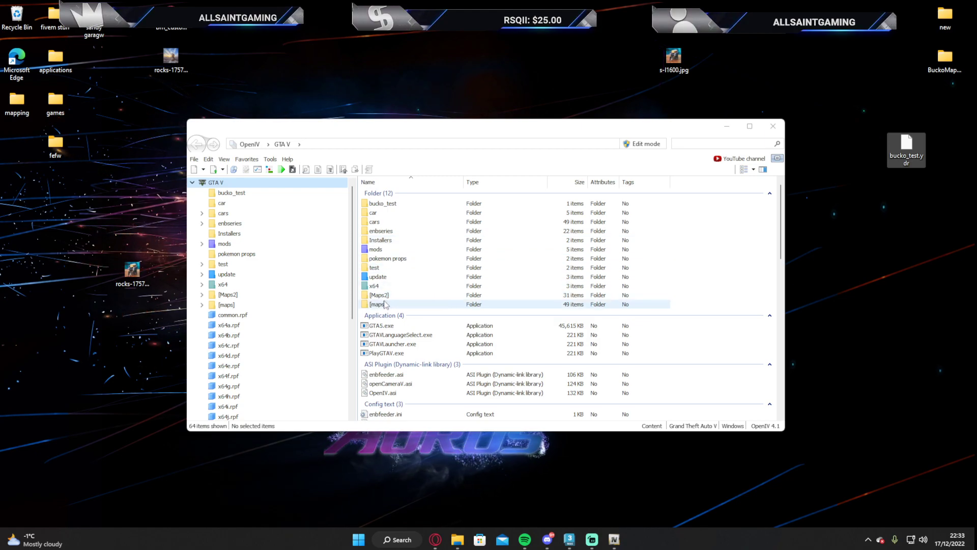
double_click(382, 204)
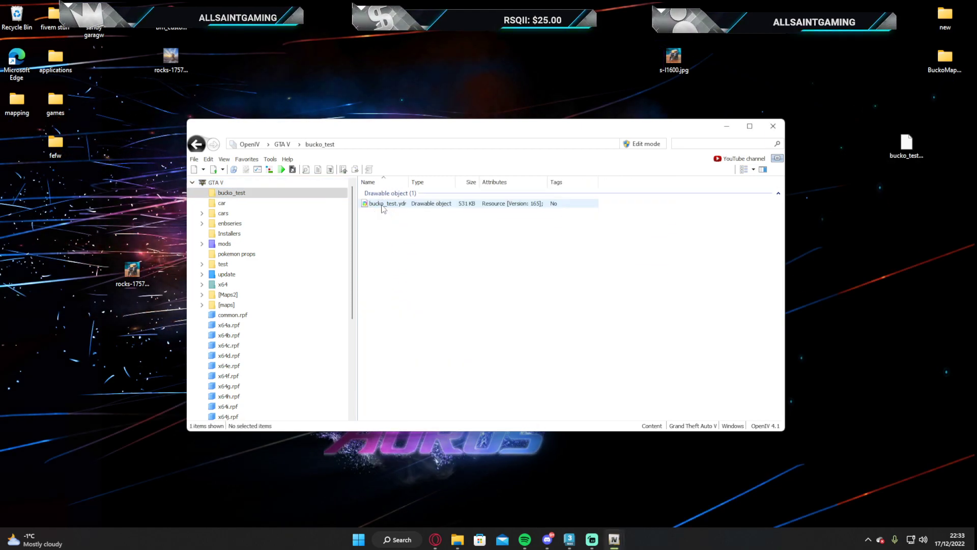
double_click(421, 203)
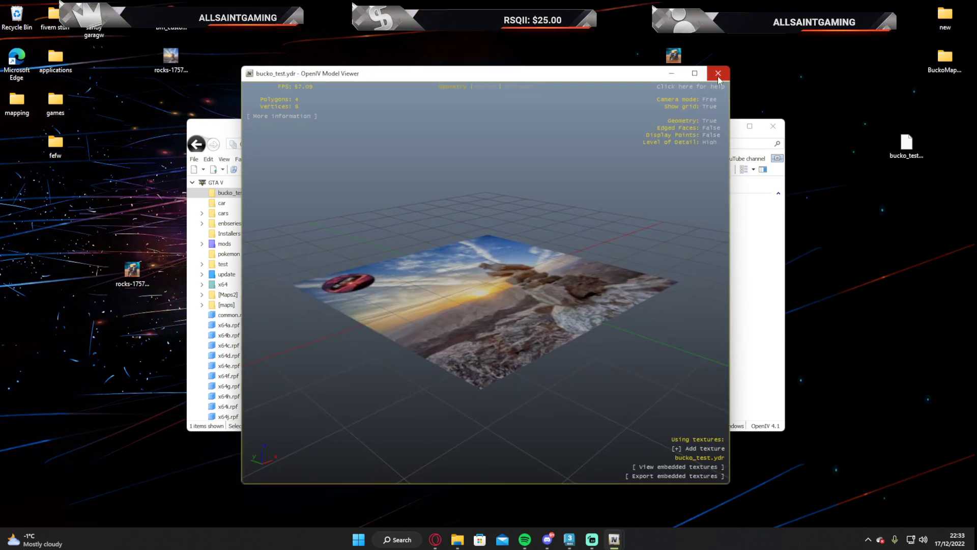
left_click(718, 74)
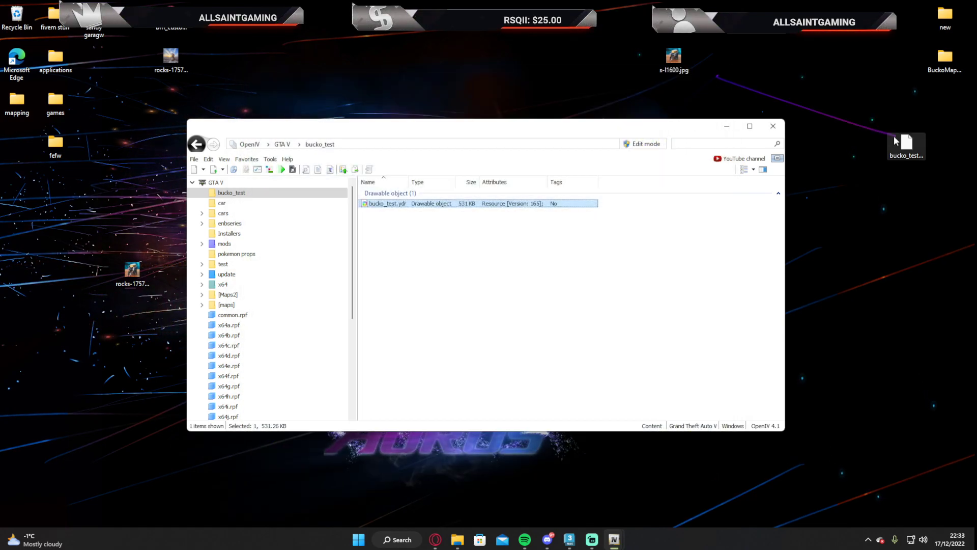
- Turn on edit mode and replace bucko_test.ydr in the bucko_test folder with the edited desktop copy
left_click(646, 145)
left_click(520, 302)
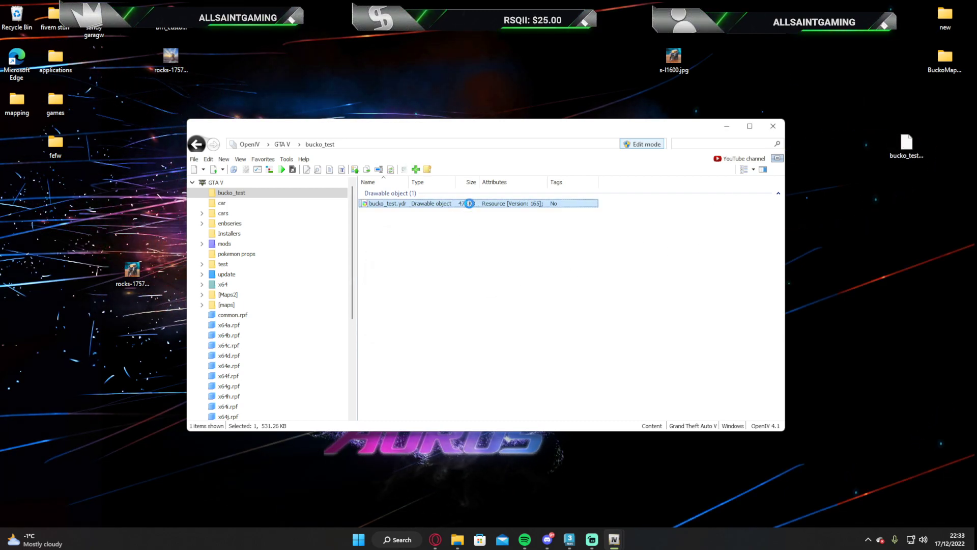
- Open the replaced bucko_test.ydr in a maximized model viewer and inspect the new picture and the logo on the plane
double_click(469, 203)
left_click(694, 75)
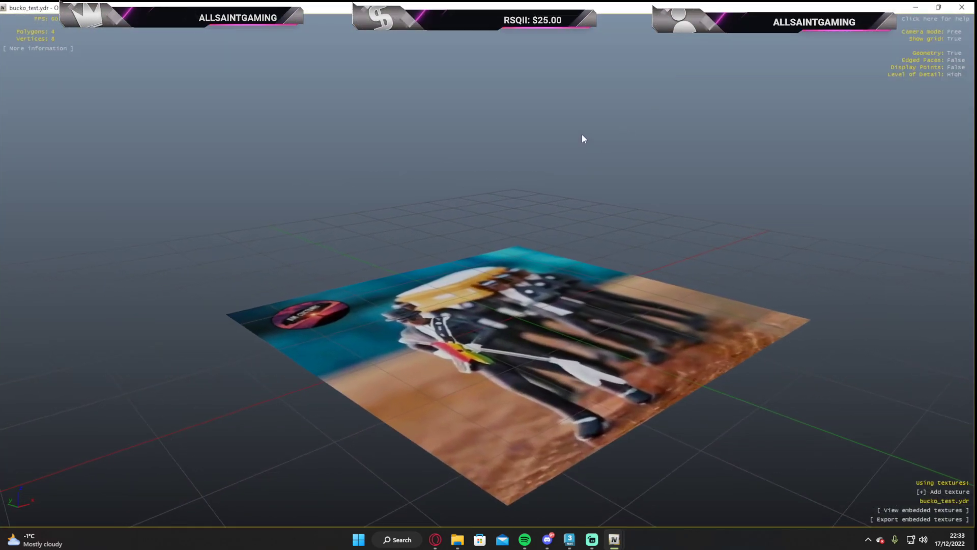
scroll(581, 134, "up", 5)
left_click_drag(581, 135, 468, 303)
key("w")
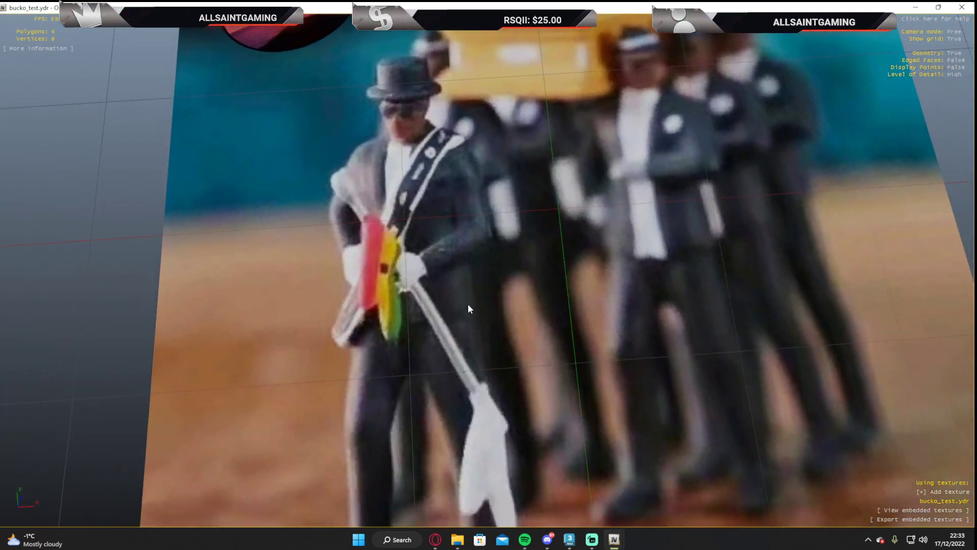
key("s")
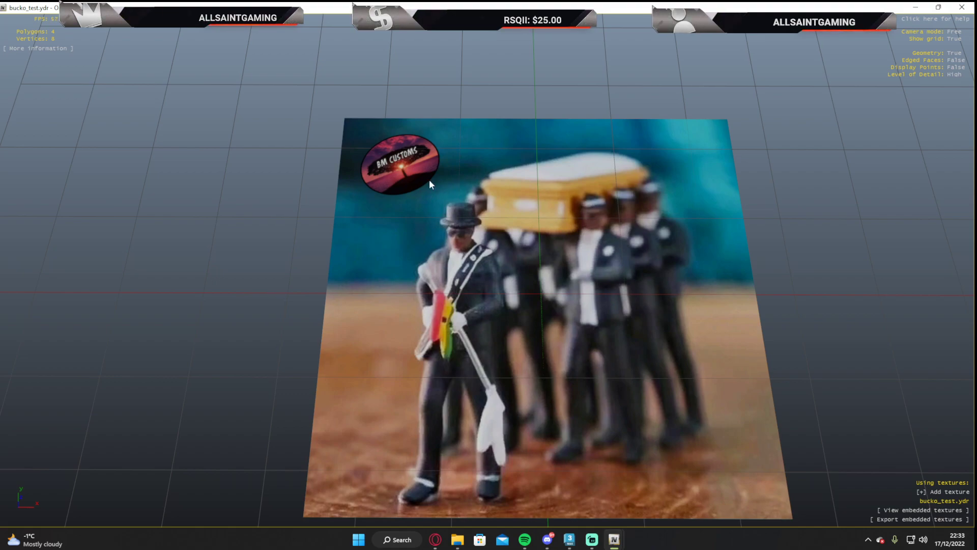
left_click_drag(412, 105, 449, 116)
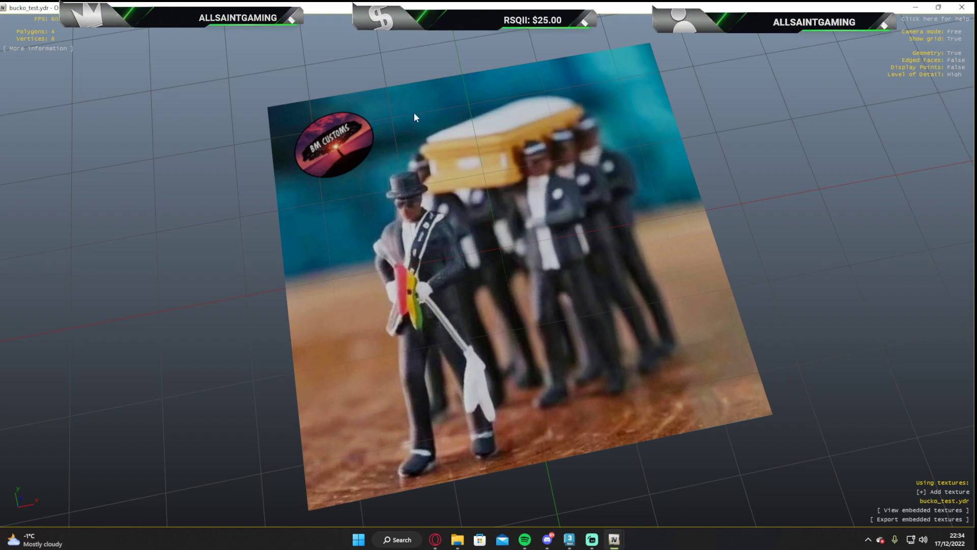
- Switch to 3ds Max, select the bucko_test plane and examine its original textured face from above for comparison
left_click(569, 539)
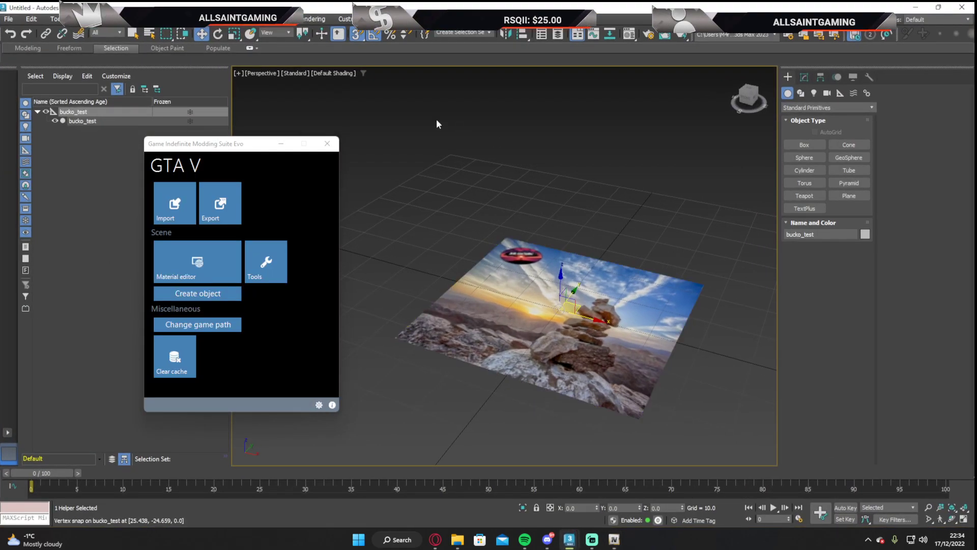
left_click(540, 273)
mouse_move(743, 98)
left_mouse_down()
mouse_move(748, 110)
mouse_move(751, 61)
mouse_move(749, 114)
left_mouse_up()
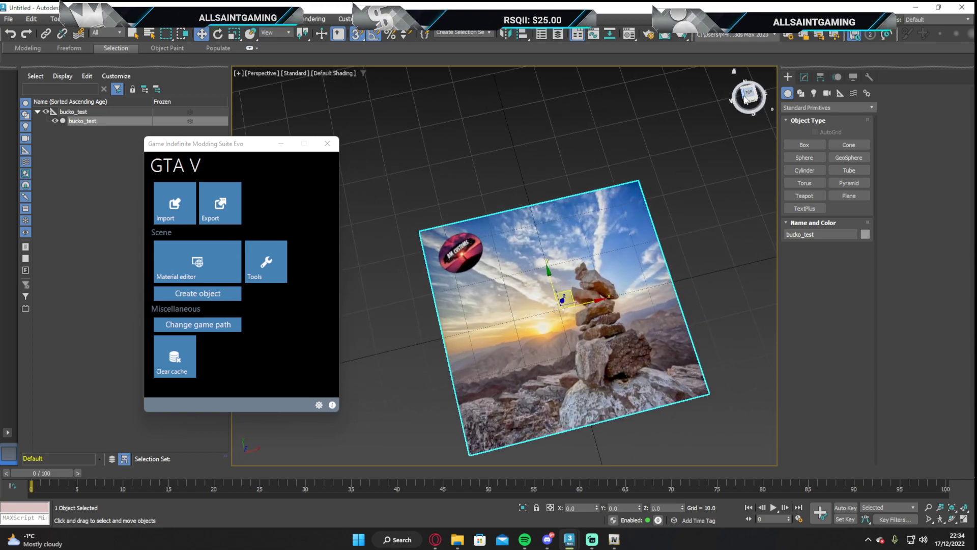